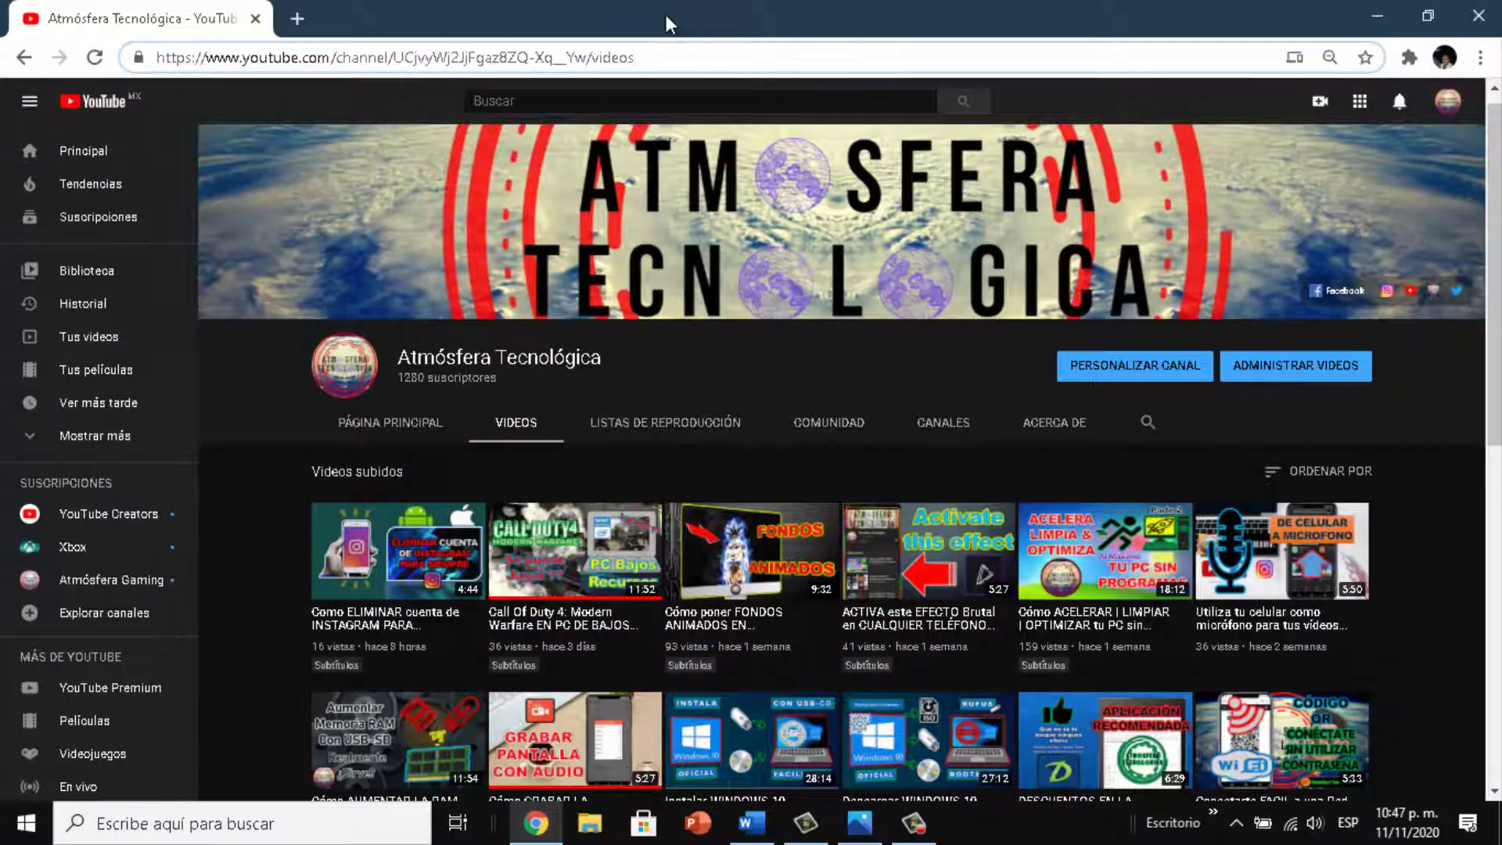
# Minimize the YouTube channel browser window to reveal the Windows desktop
pyautogui.click(1378, 16)
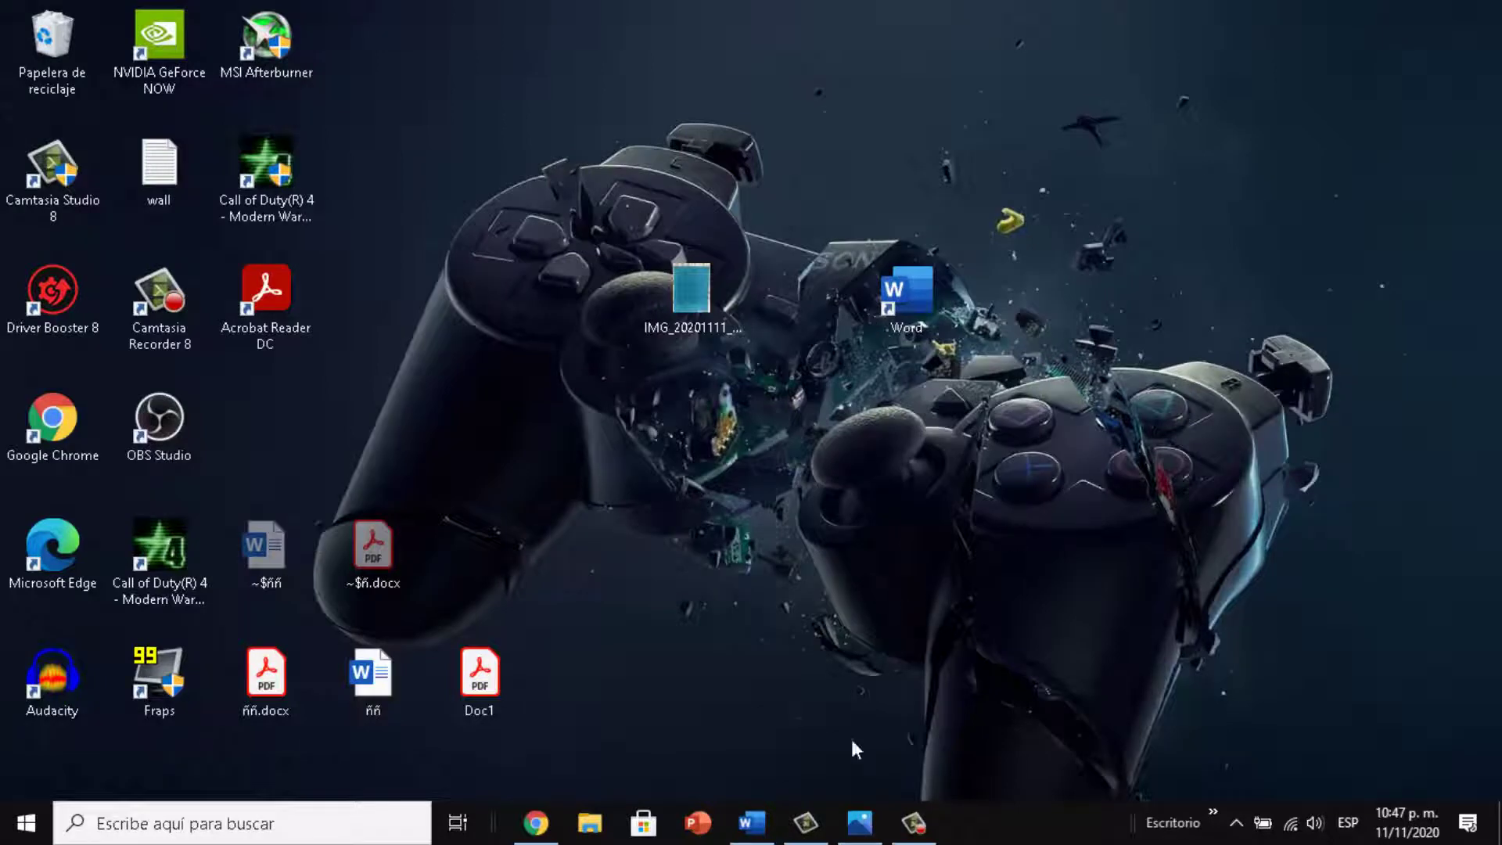
# Open the book-back photo and the Word document with its transcribed text, then select the text to review it
pyautogui.click(860, 822)
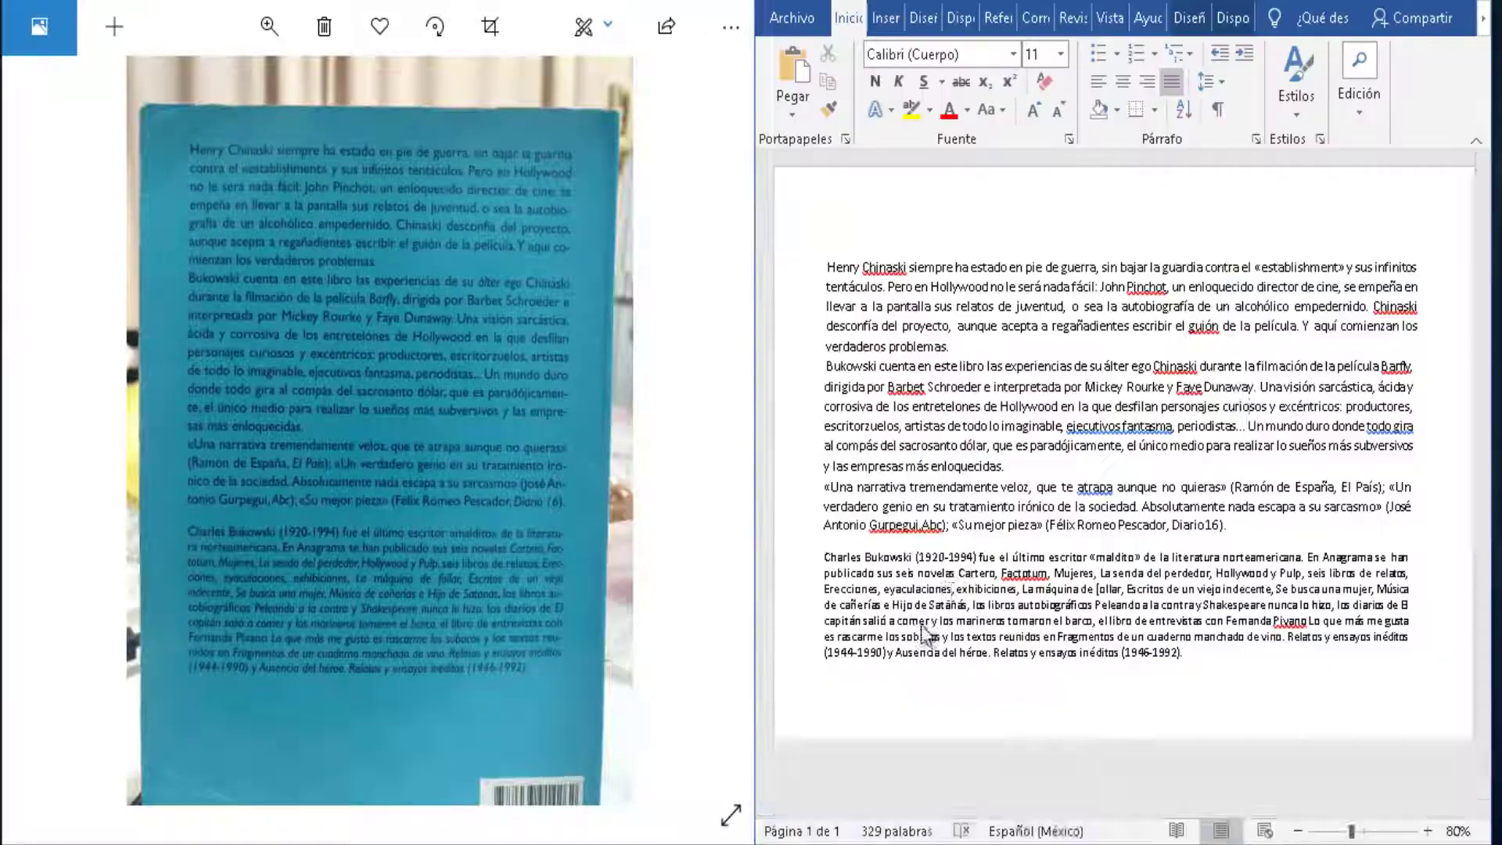
pyautogui.click(791, 842)
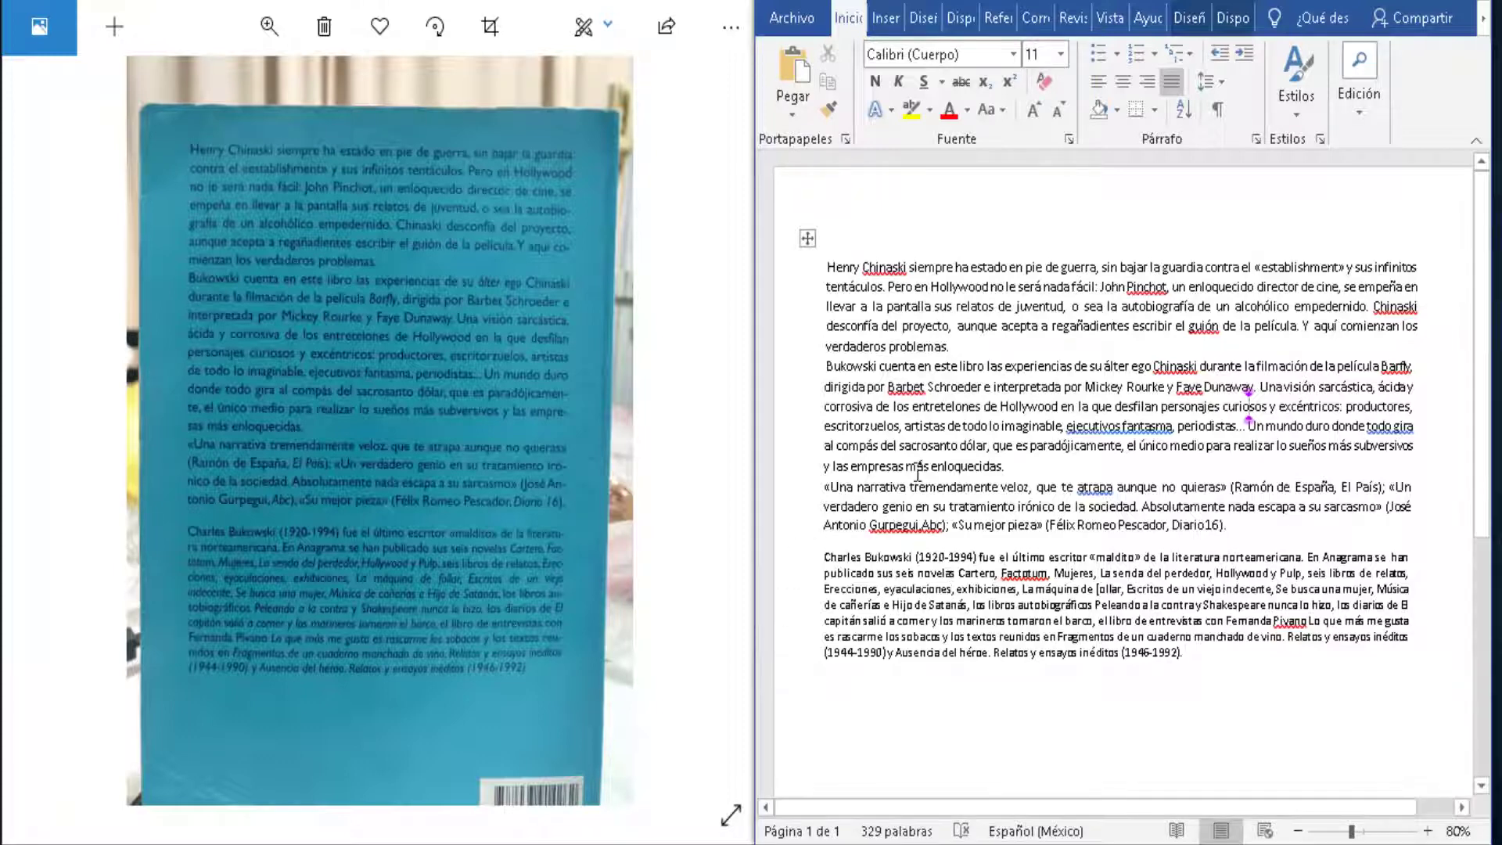
pyautogui.click(916, 466)
pyautogui.moveTo(828, 256)
pyautogui.mouseDown()
pyautogui.moveTo(1221, 540)
pyautogui.moveTo(1237, 664)
pyautogui.mouseUp()
pyautogui.click(1237, 664)
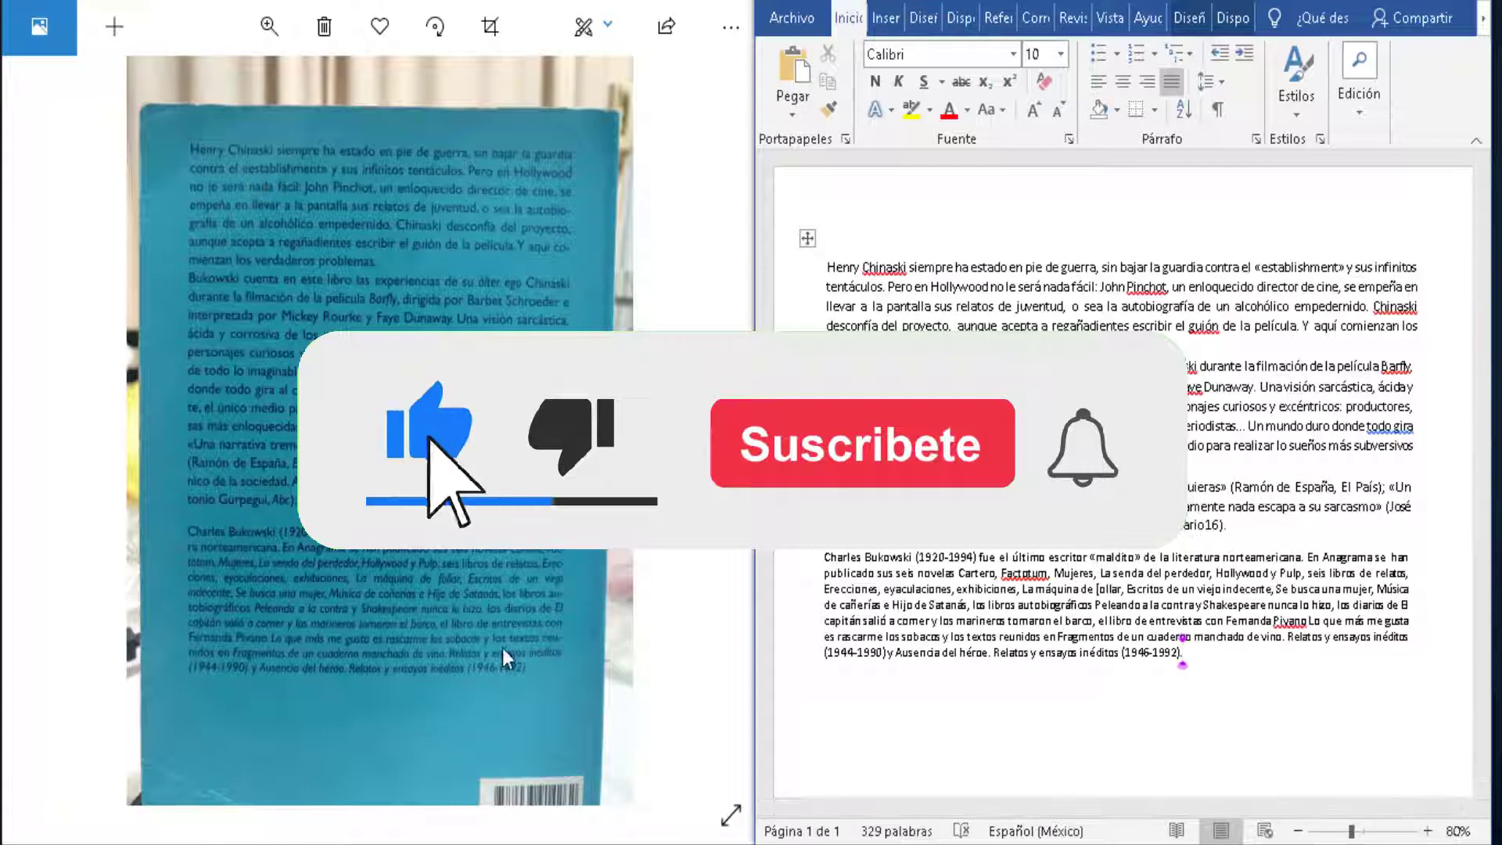
pyautogui.click(1299, 605)
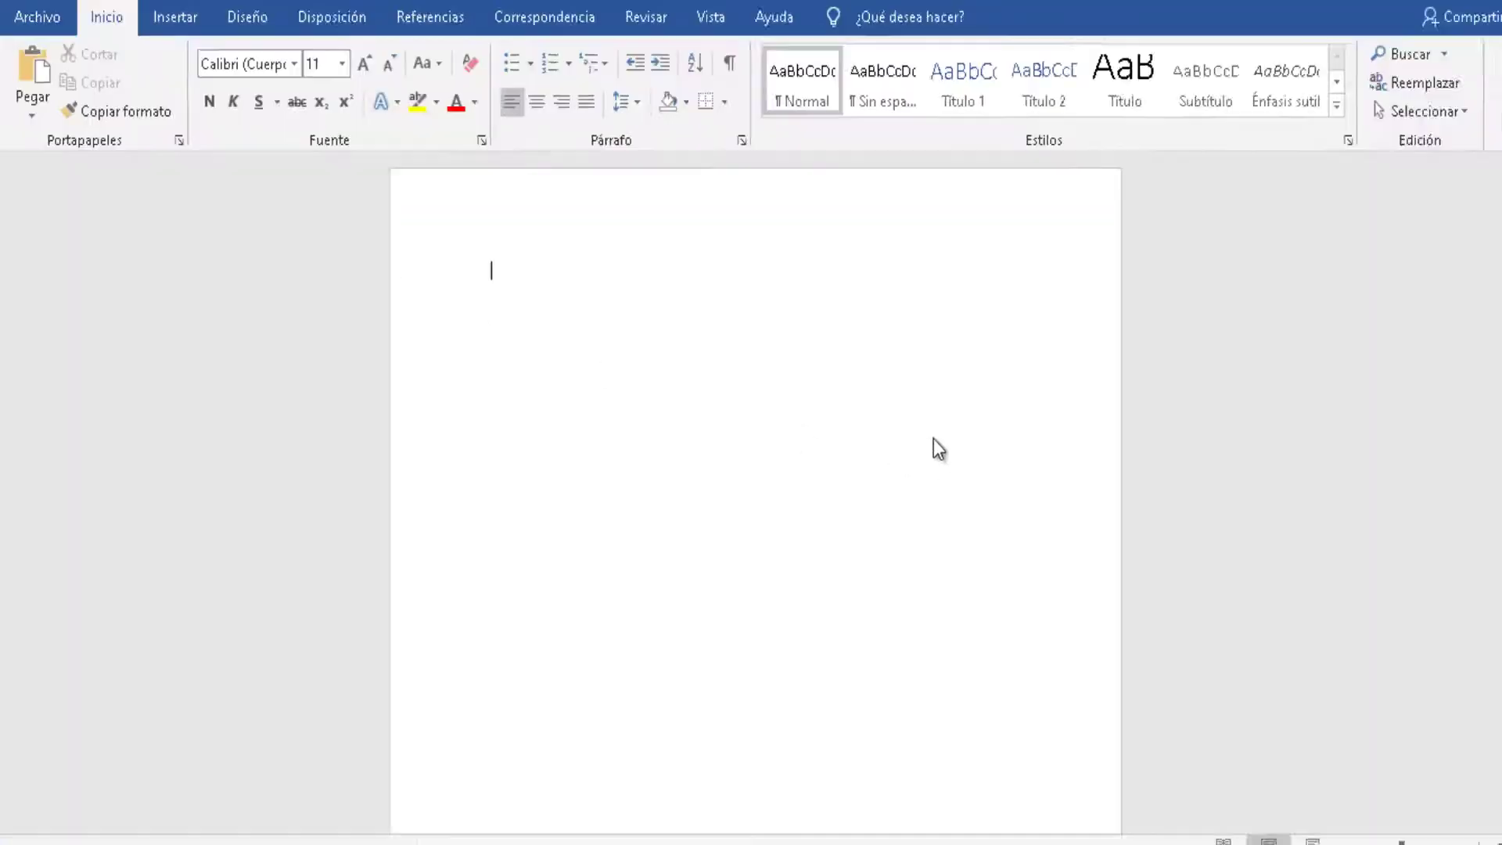
# Insert IMG_20201111_222826843_HDR from the Desktop into the blank document
pyautogui.click(264, 23)
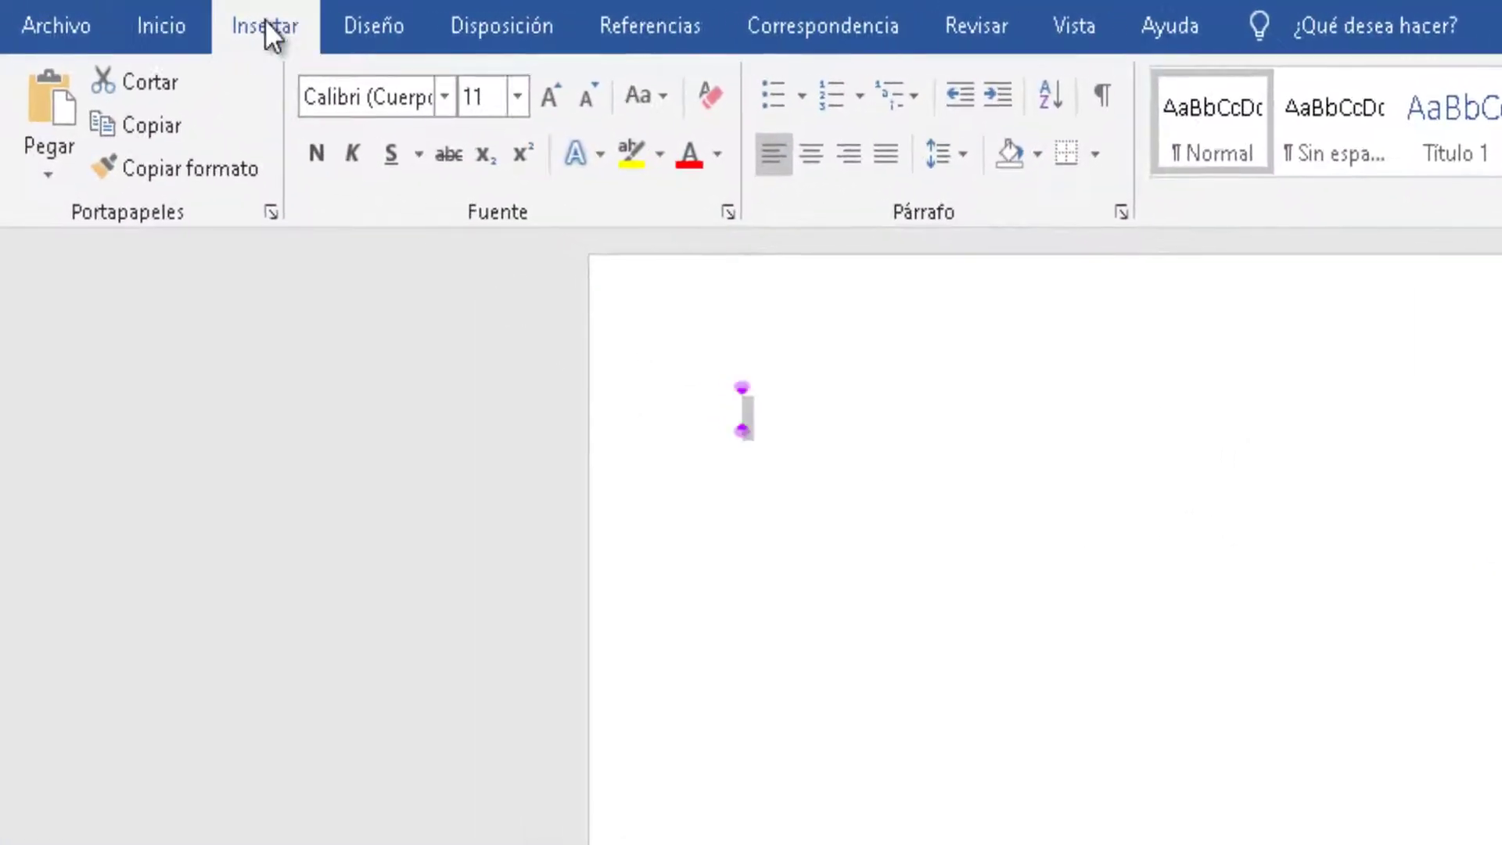
pyautogui.click(392, 181)
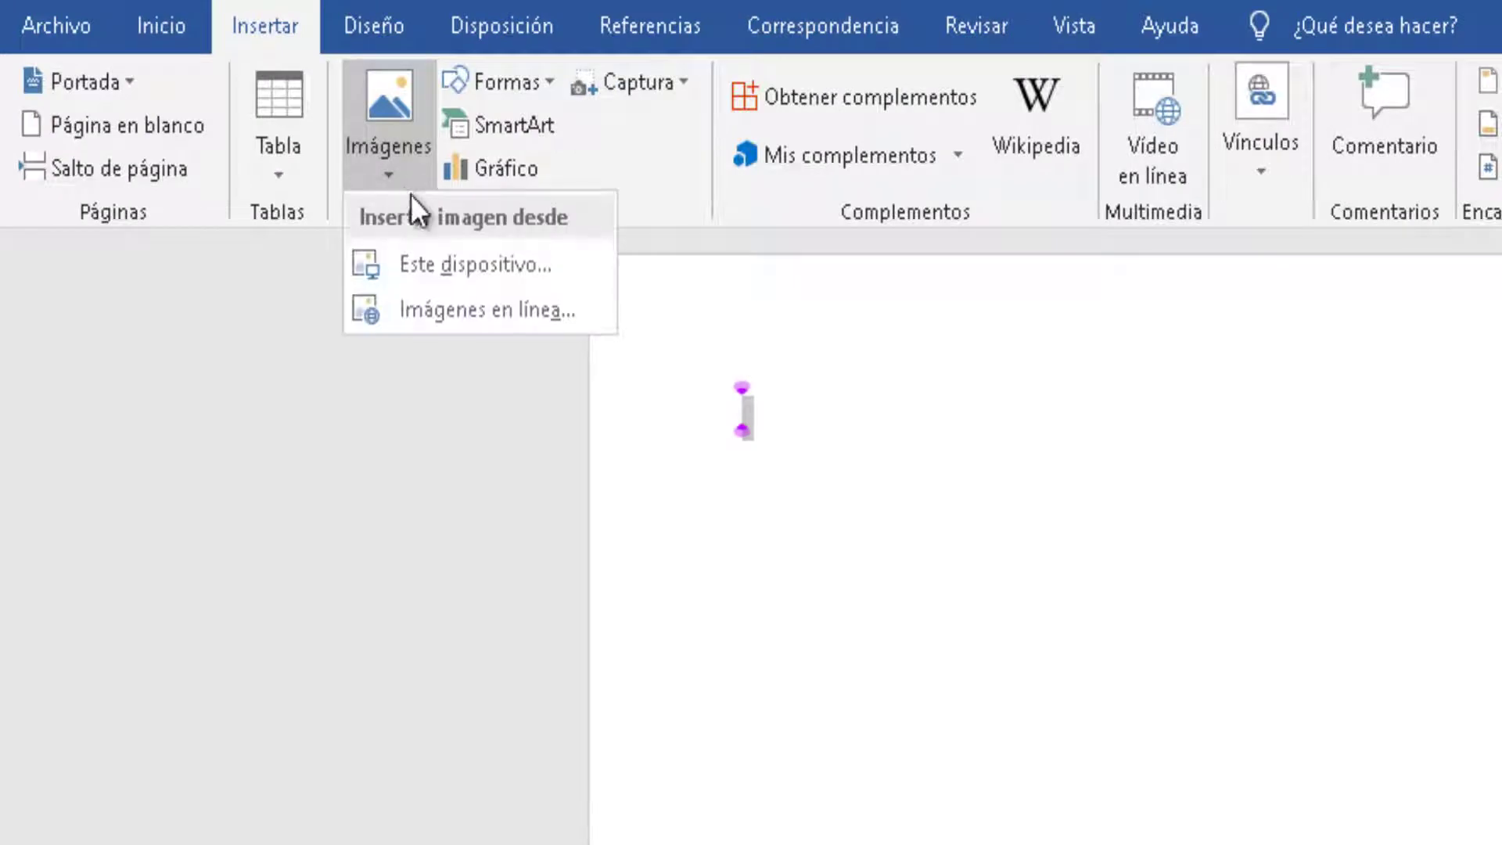
pyautogui.click(436, 259)
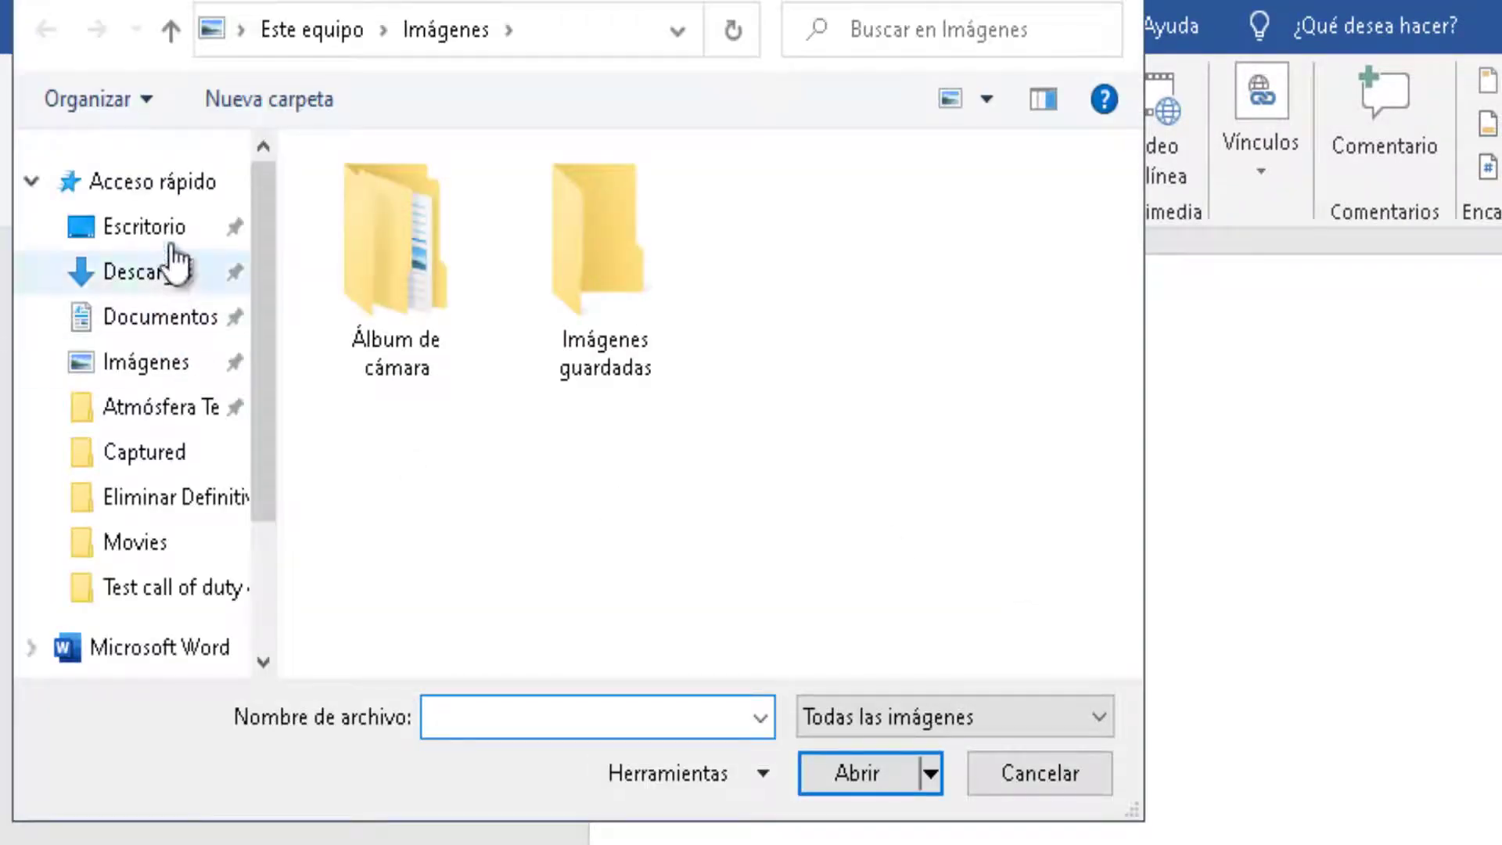
pyautogui.click(171, 226)
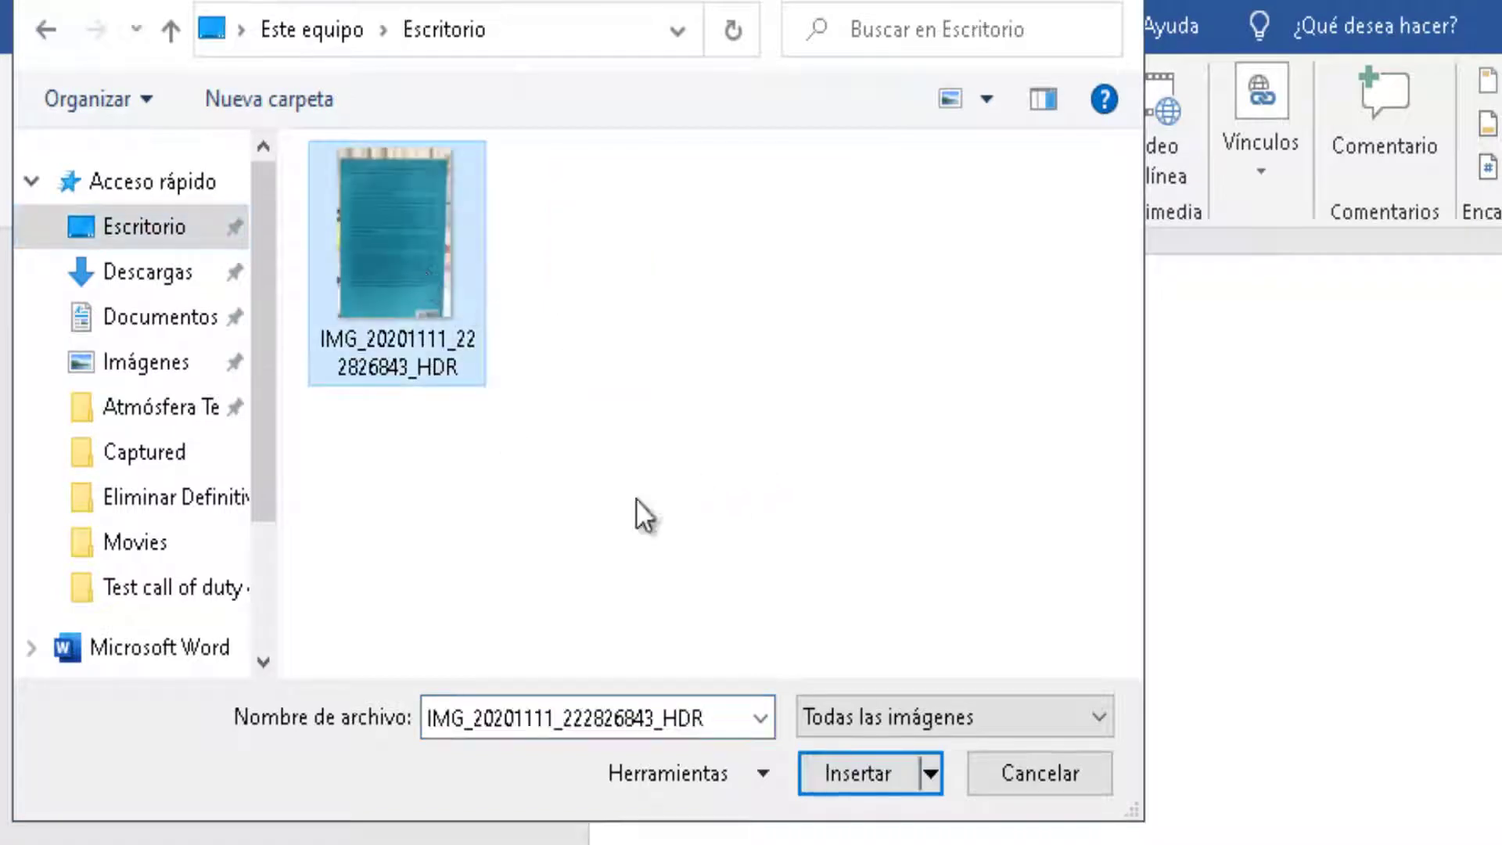
pyautogui.click(870, 773)
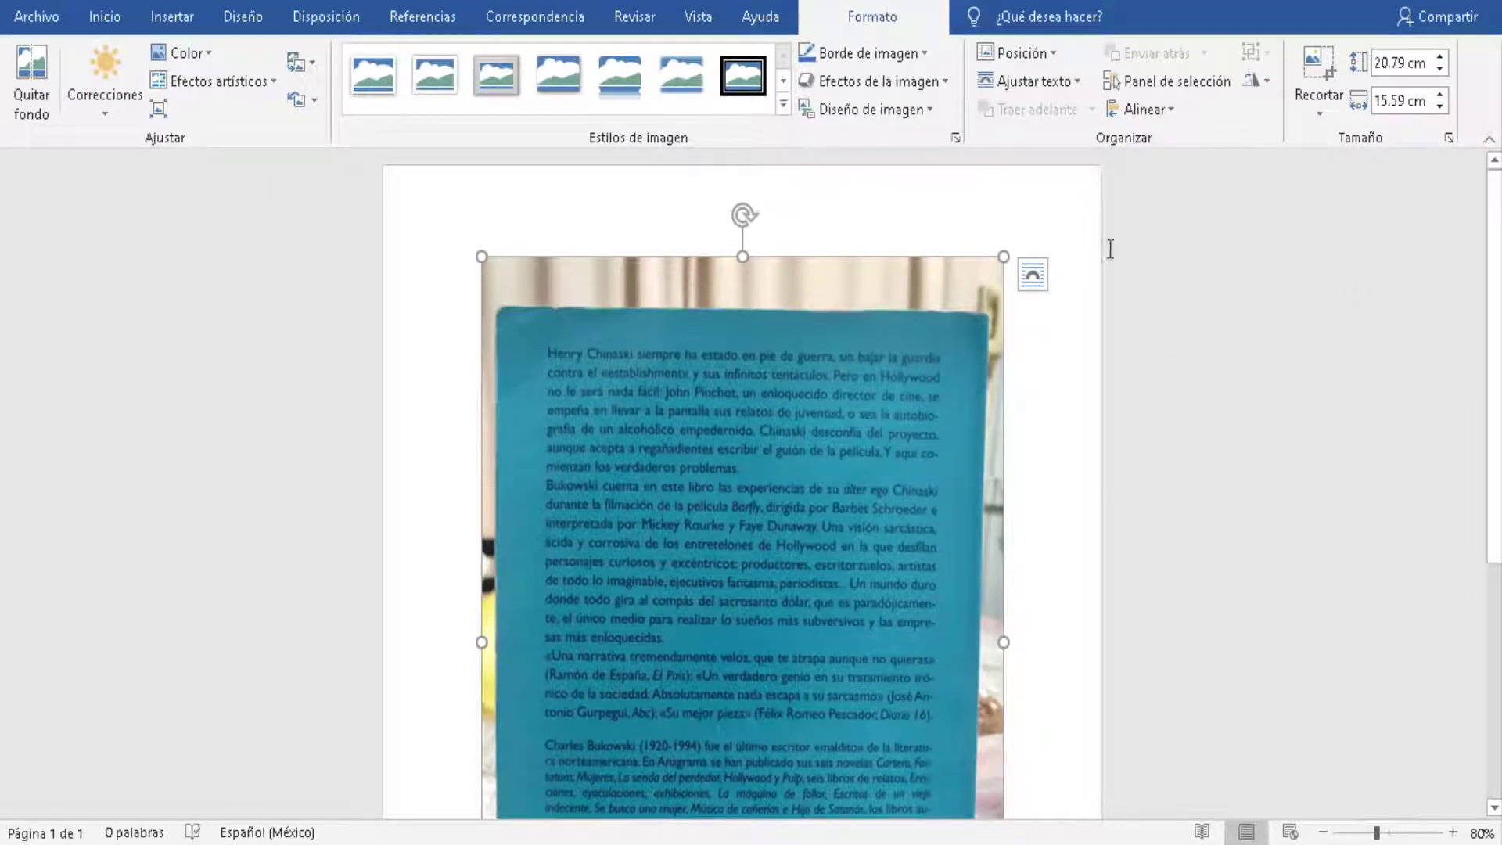
# Crop the top, bottom with its barcode, right and left edges, leaving the 15.04 × 12.43 cm text panel
pyautogui.click(1319, 69)
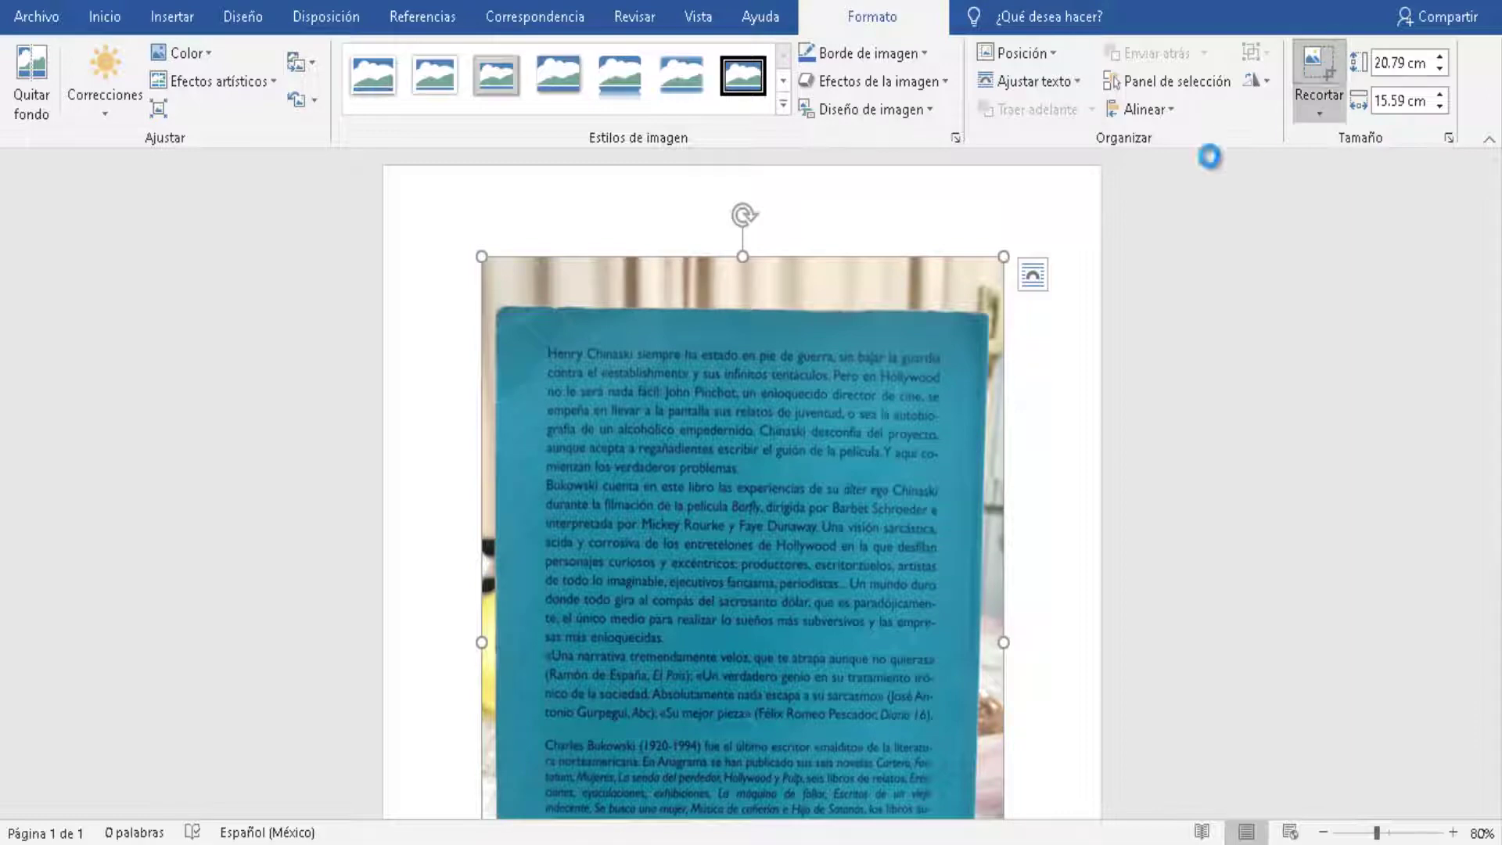
pyautogui.moveTo(740, 260); pyautogui.dragTo(739, 339)
pyautogui.scroll(-5, 1305, 461)
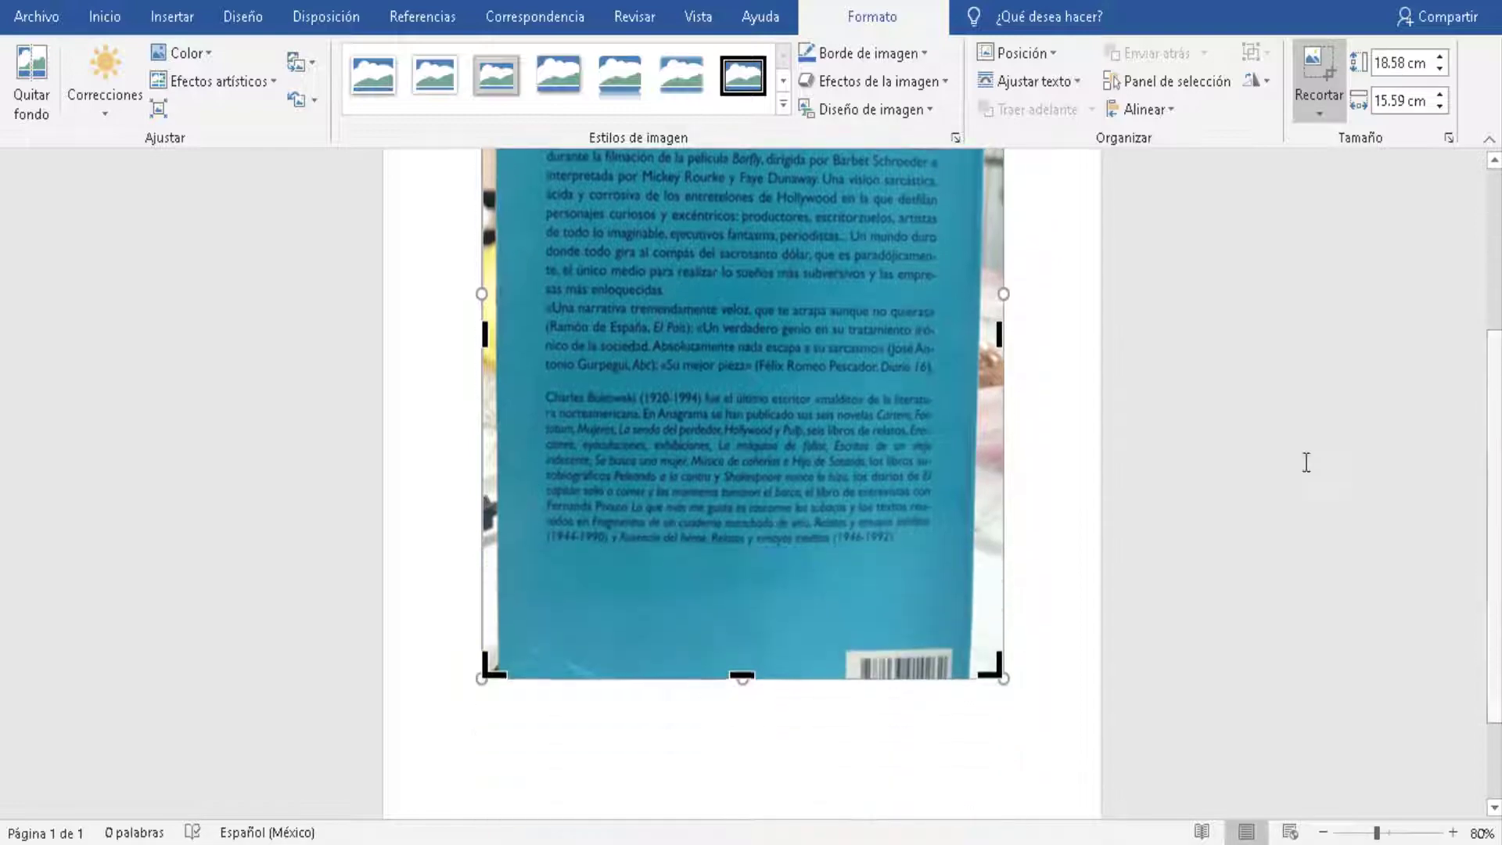
pyautogui.moveTo(747, 663); pyautogui.dragTo(754, 657)
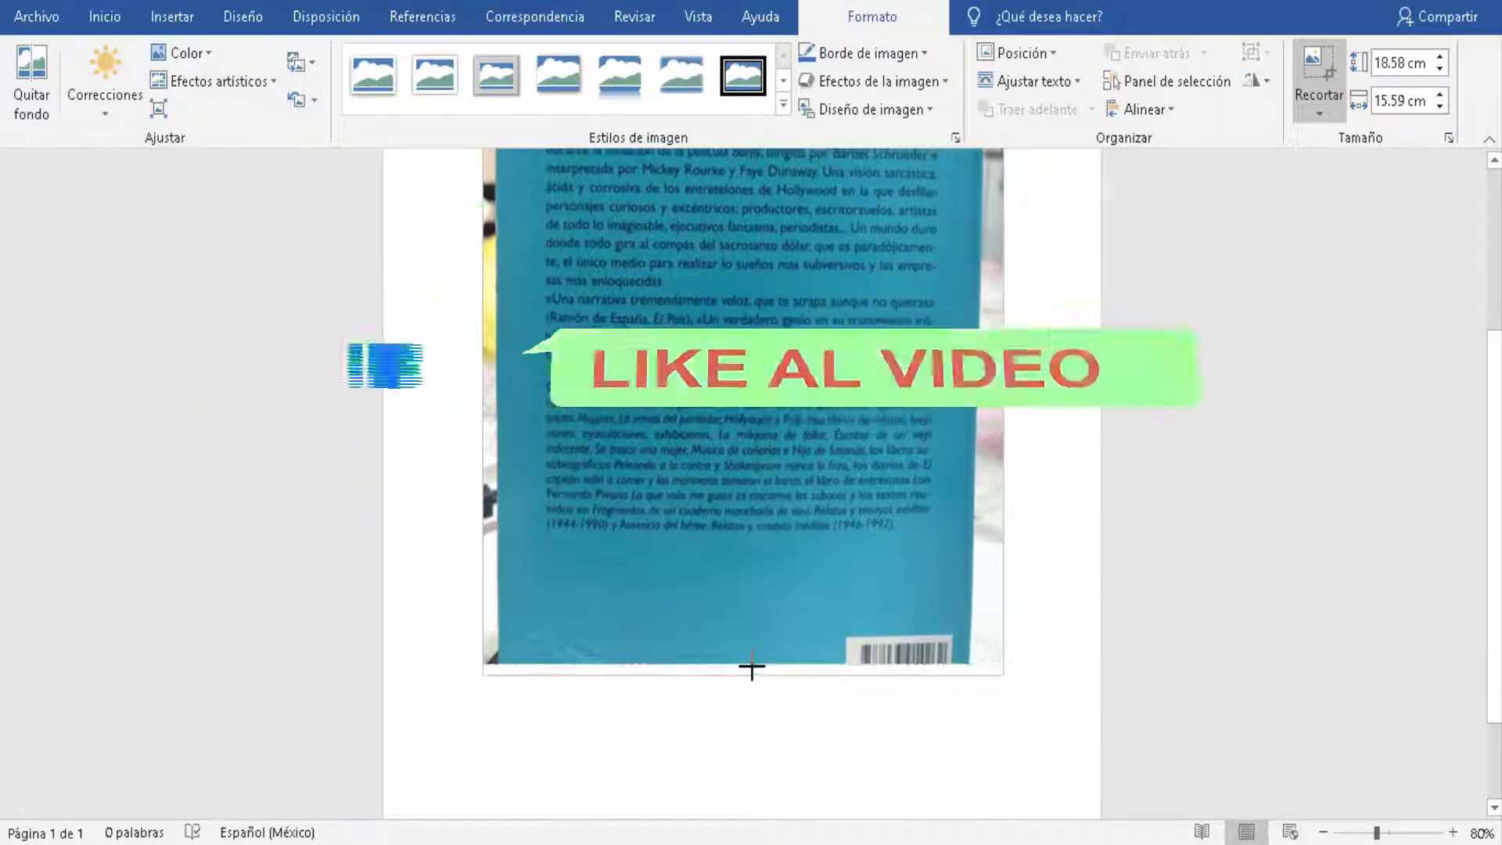
pyautogui.moveTo(754, 657); pyautogui.dragTo(744, 674)
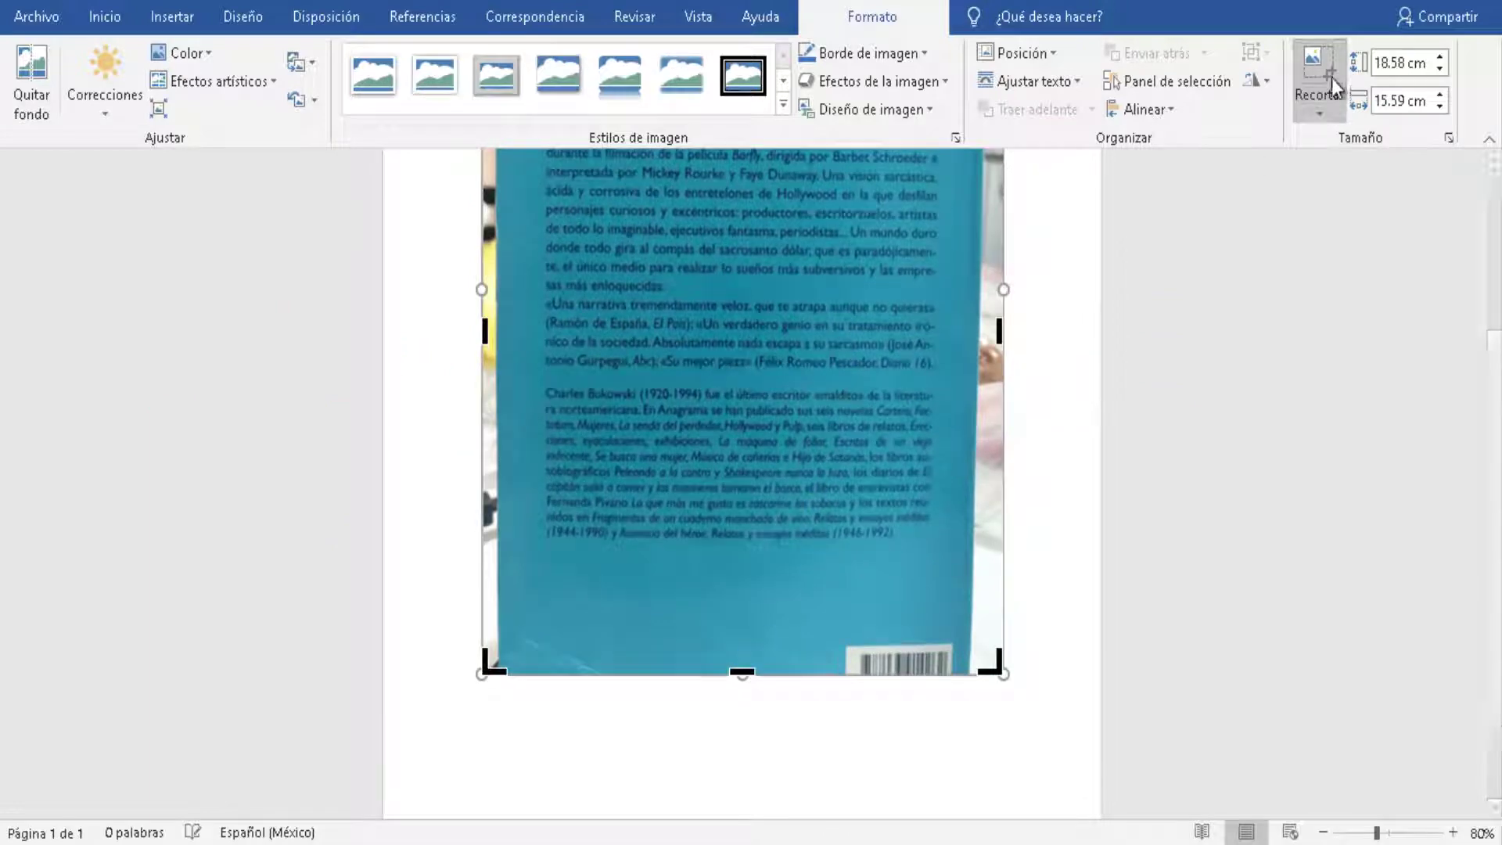
pyautogui.moveTo(734, 608); pyautogui.dragTo(734, 543)
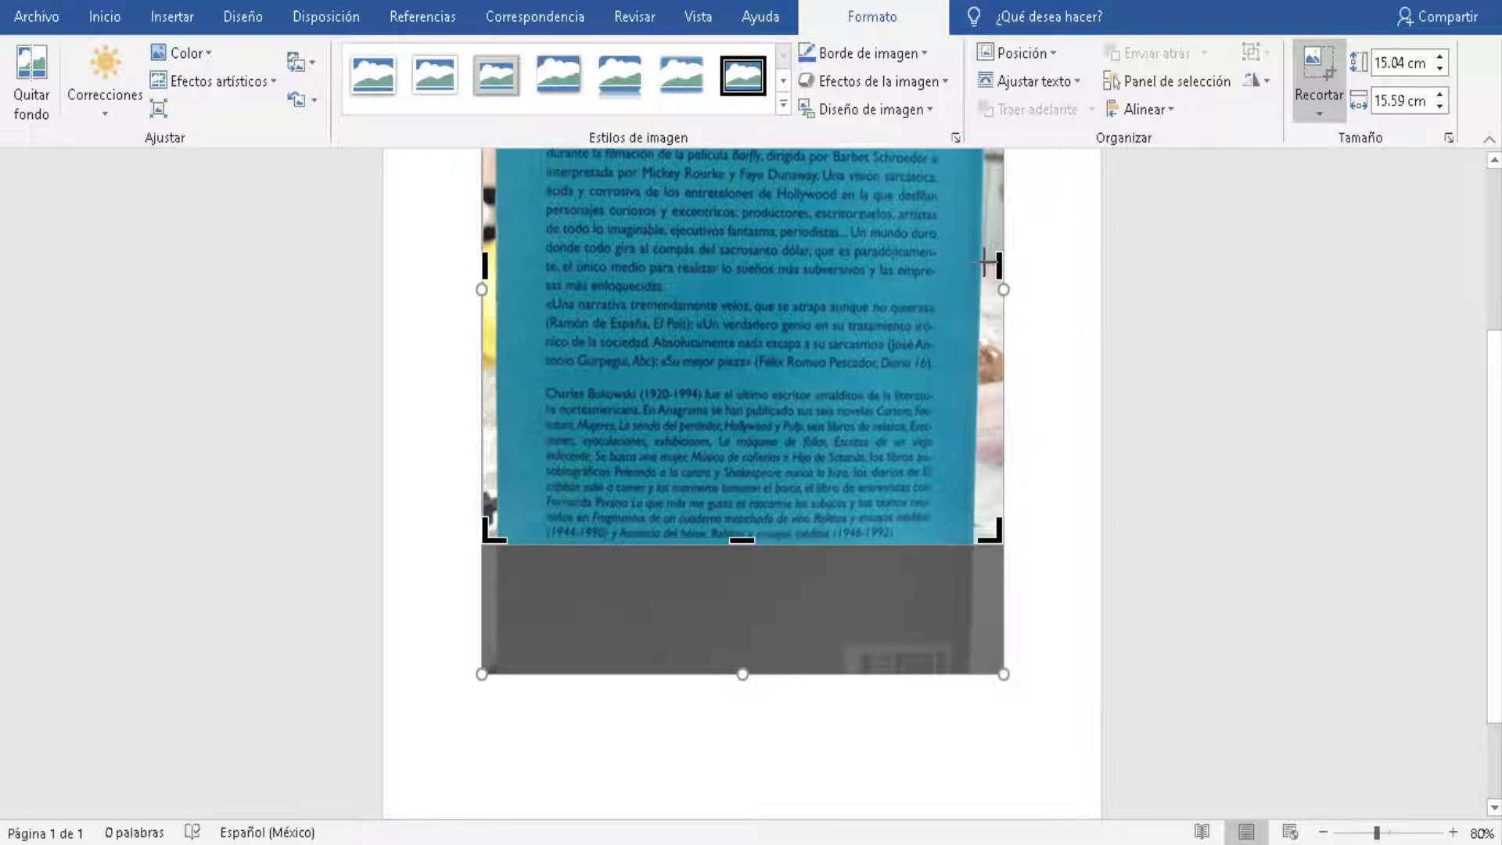
pyautogui.moveTo(1003, 269); pyautogui.dragTo(949, 270)
pyautogui.scroll(5, 855, 484)
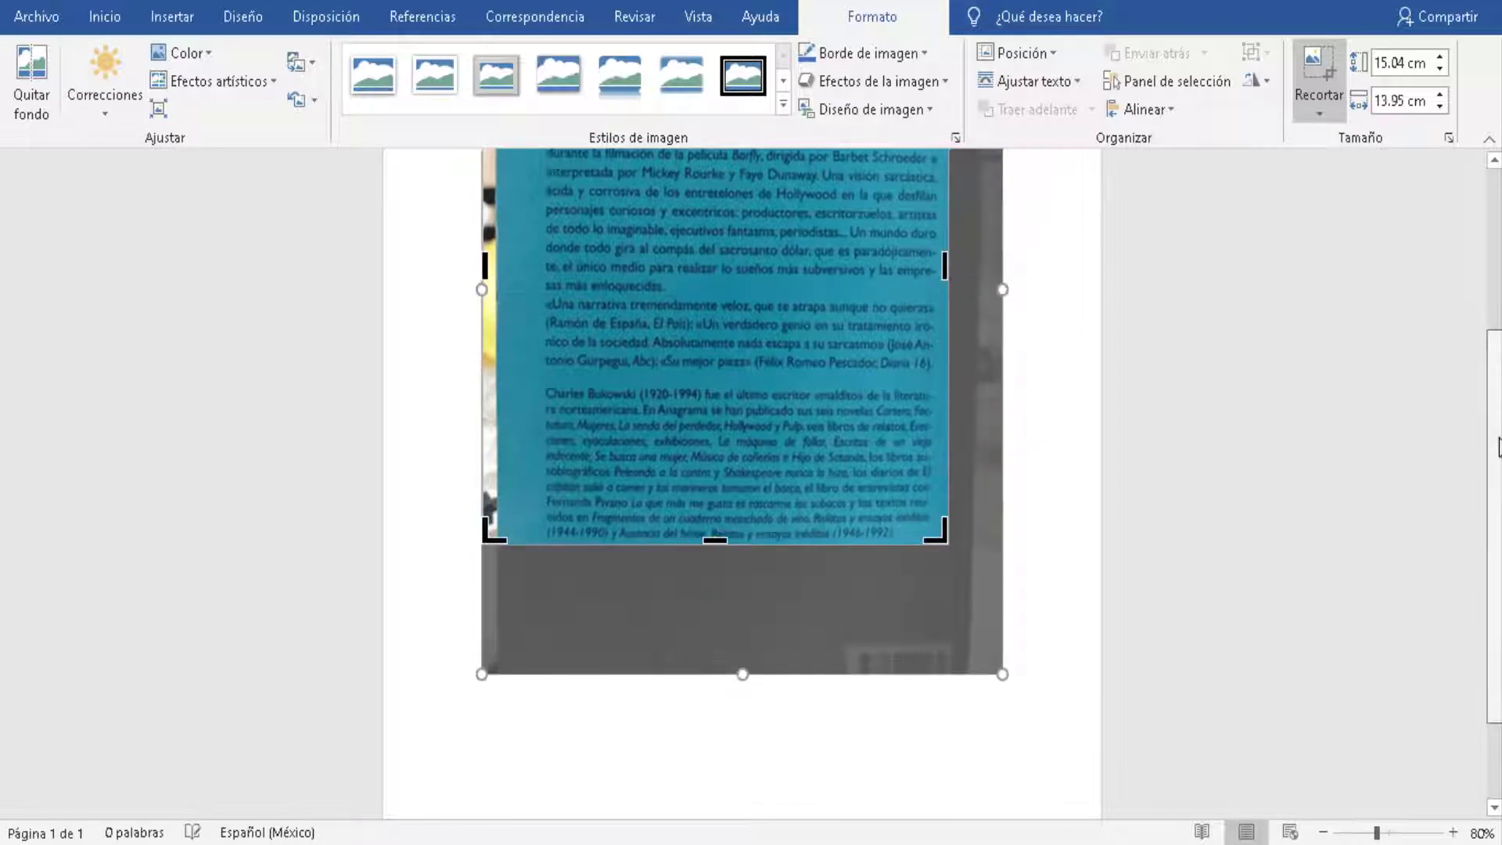
pyautogui.moveTo(485, 528); pyautogui.dragTo(533, 525)
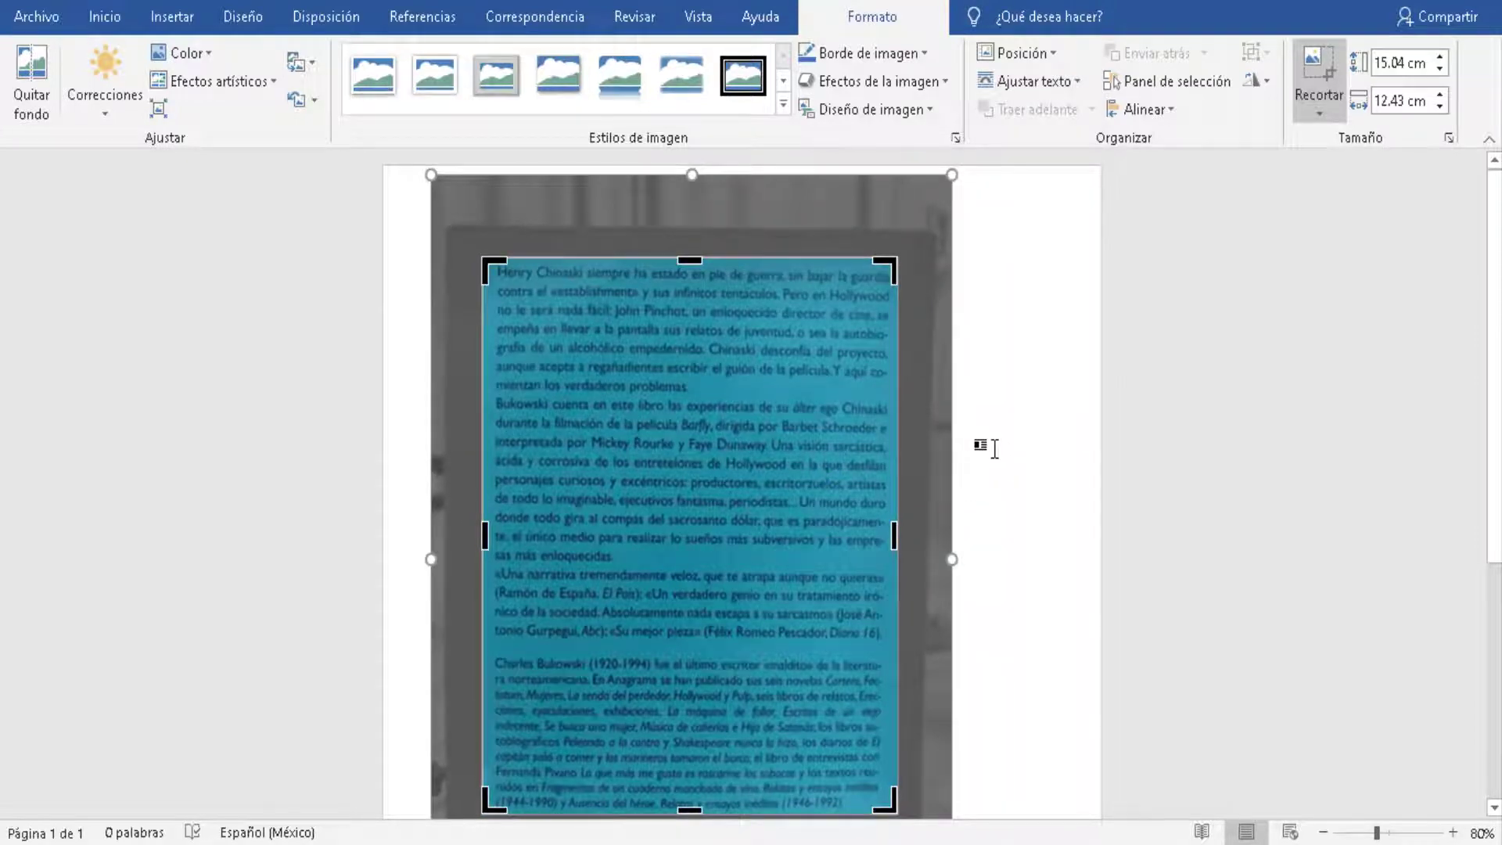
pyautogui.click(990, 448)
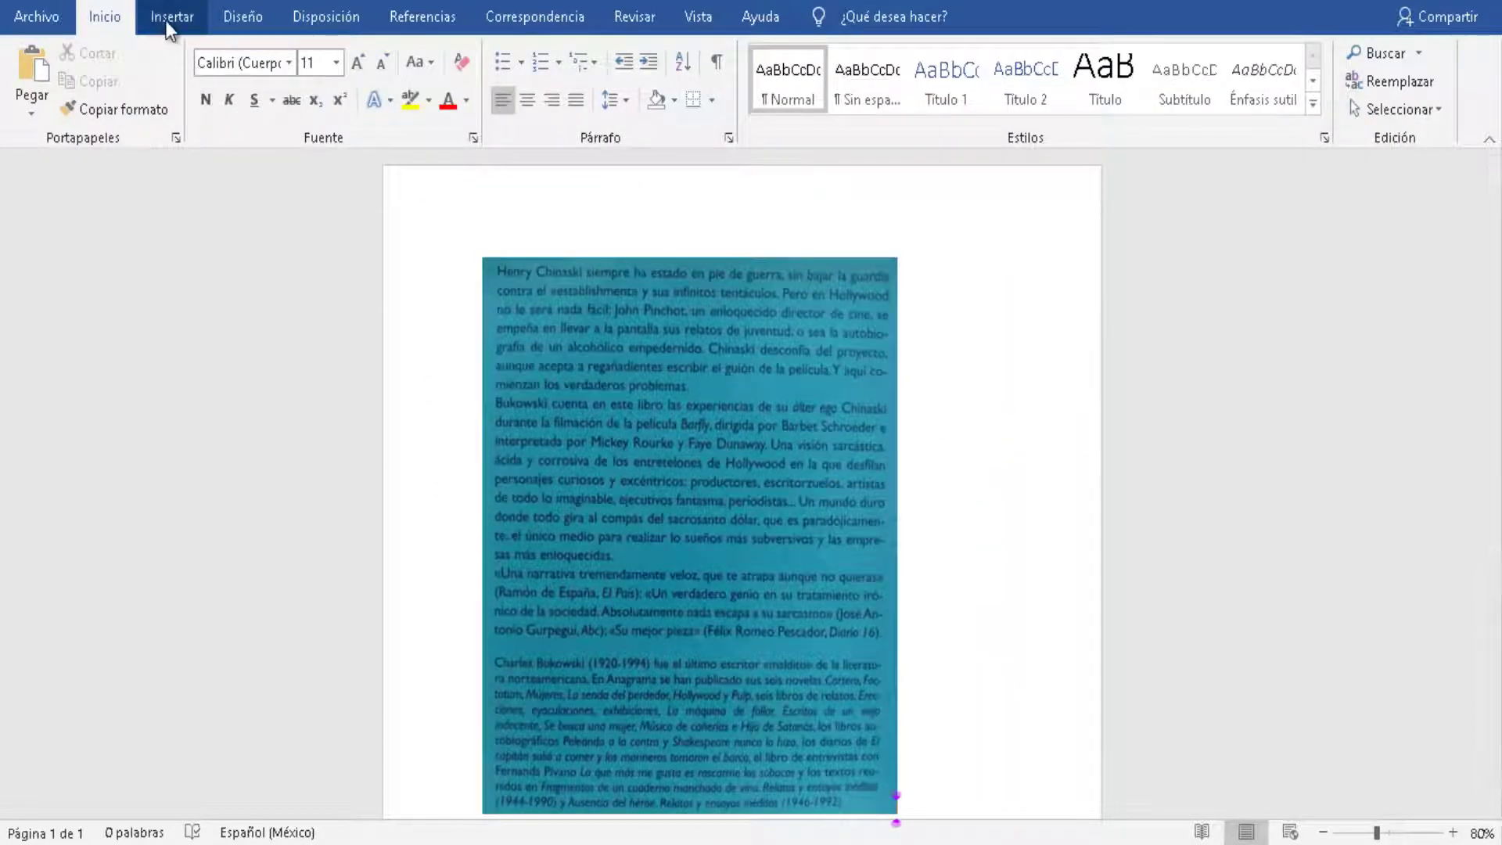
# Save the document to the Desktop as a PDF named ejemplo1
pyautogui.click(63, 17)
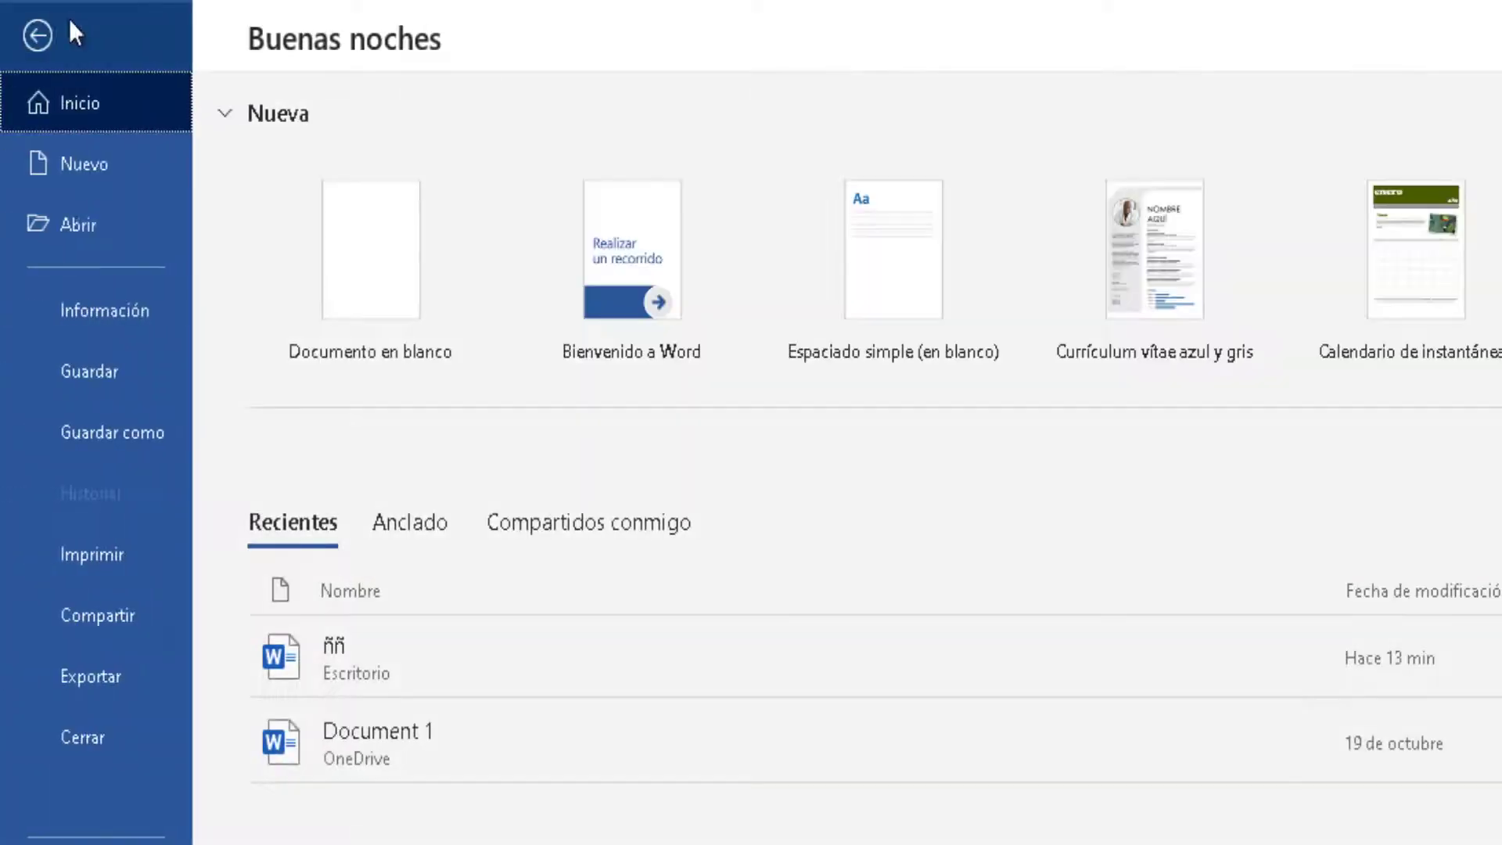
pyautogui.click(105, 432)
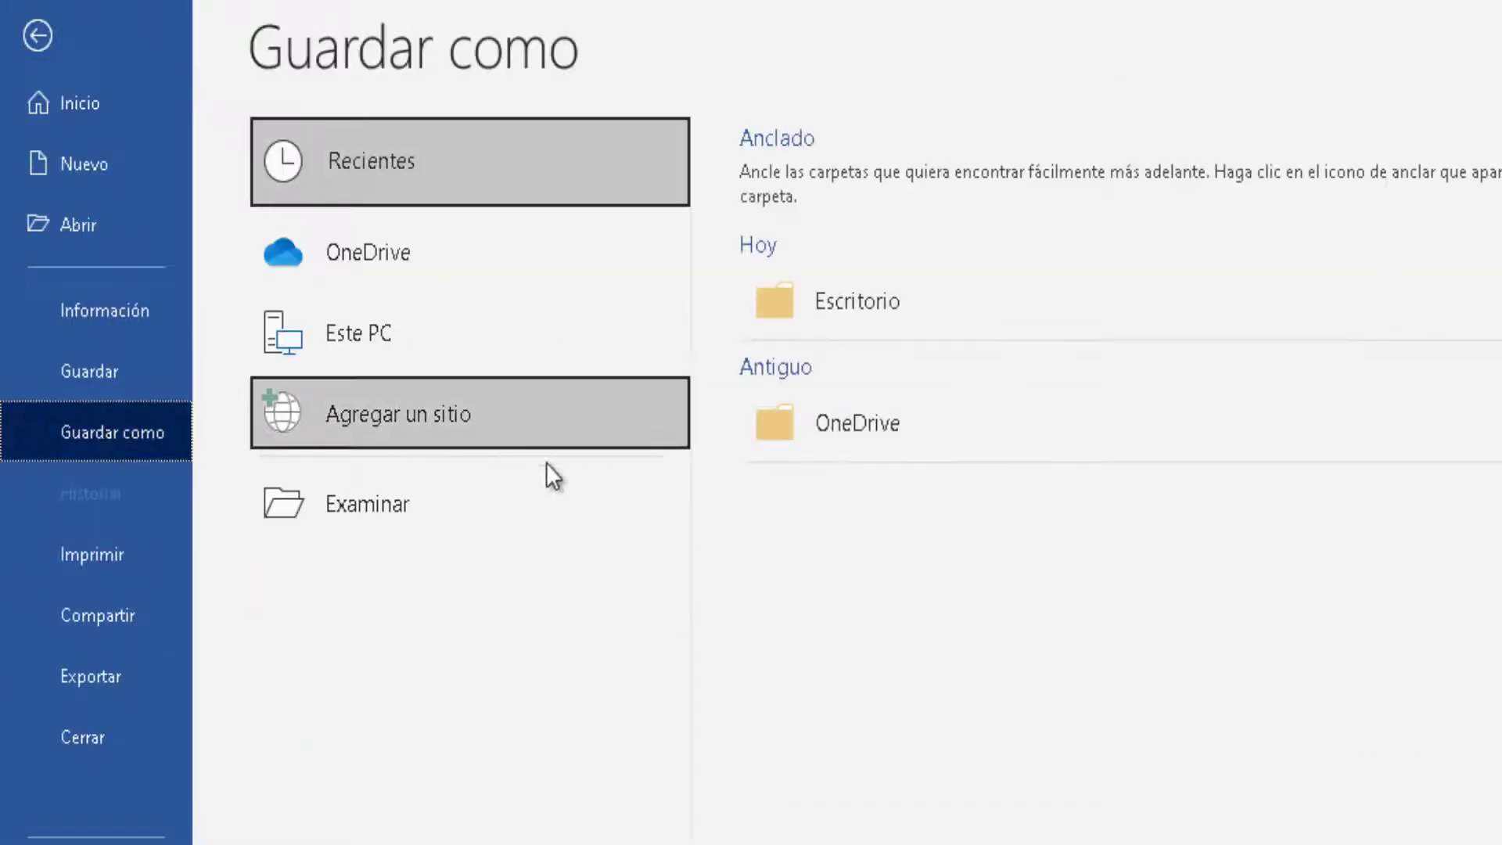
pyautogui.click(407, 500)
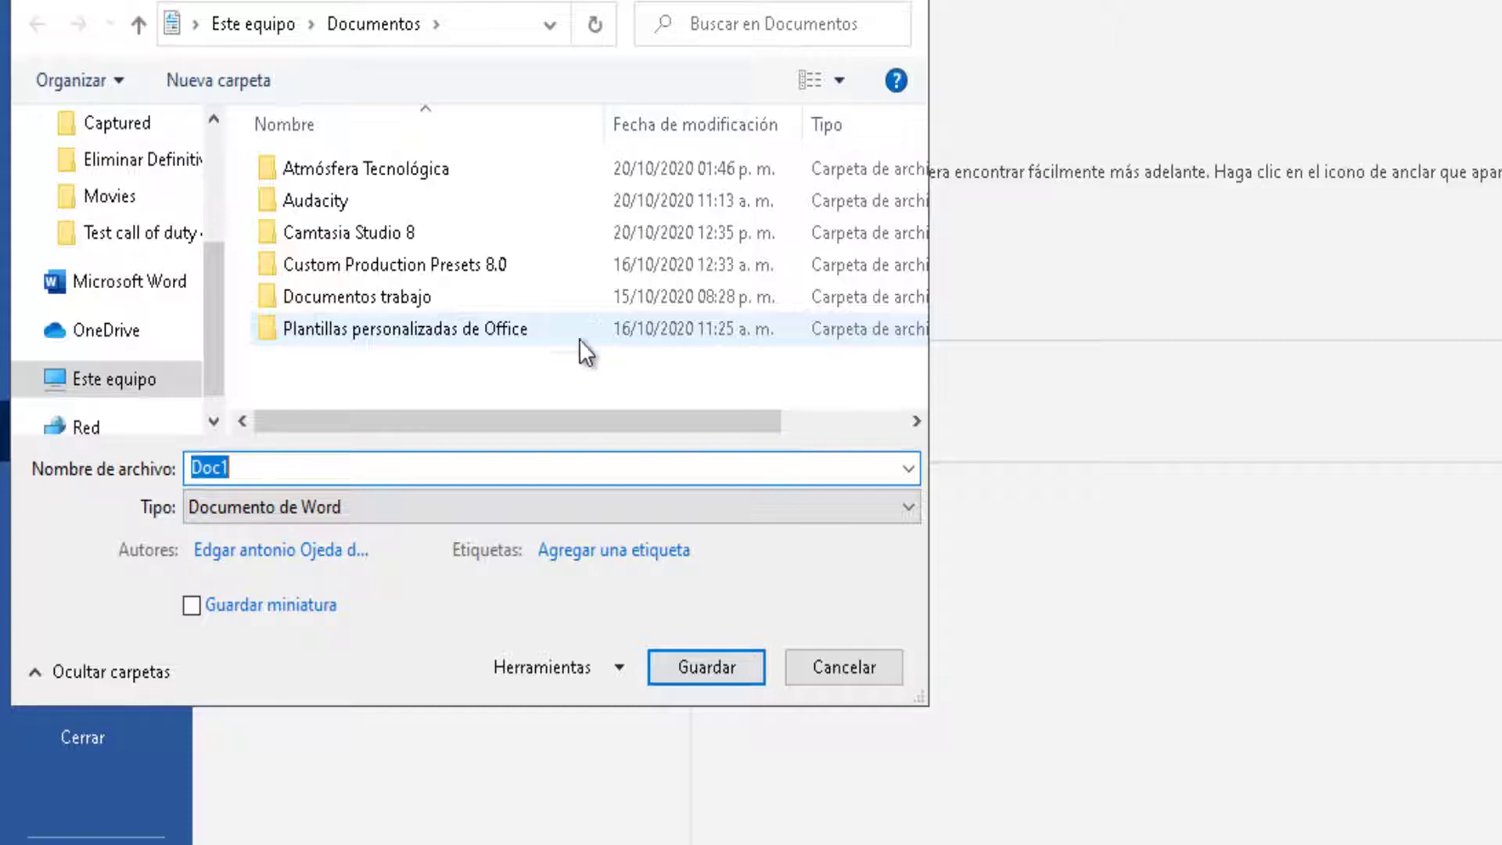
pyautogui.scroll(3, 207, 217)
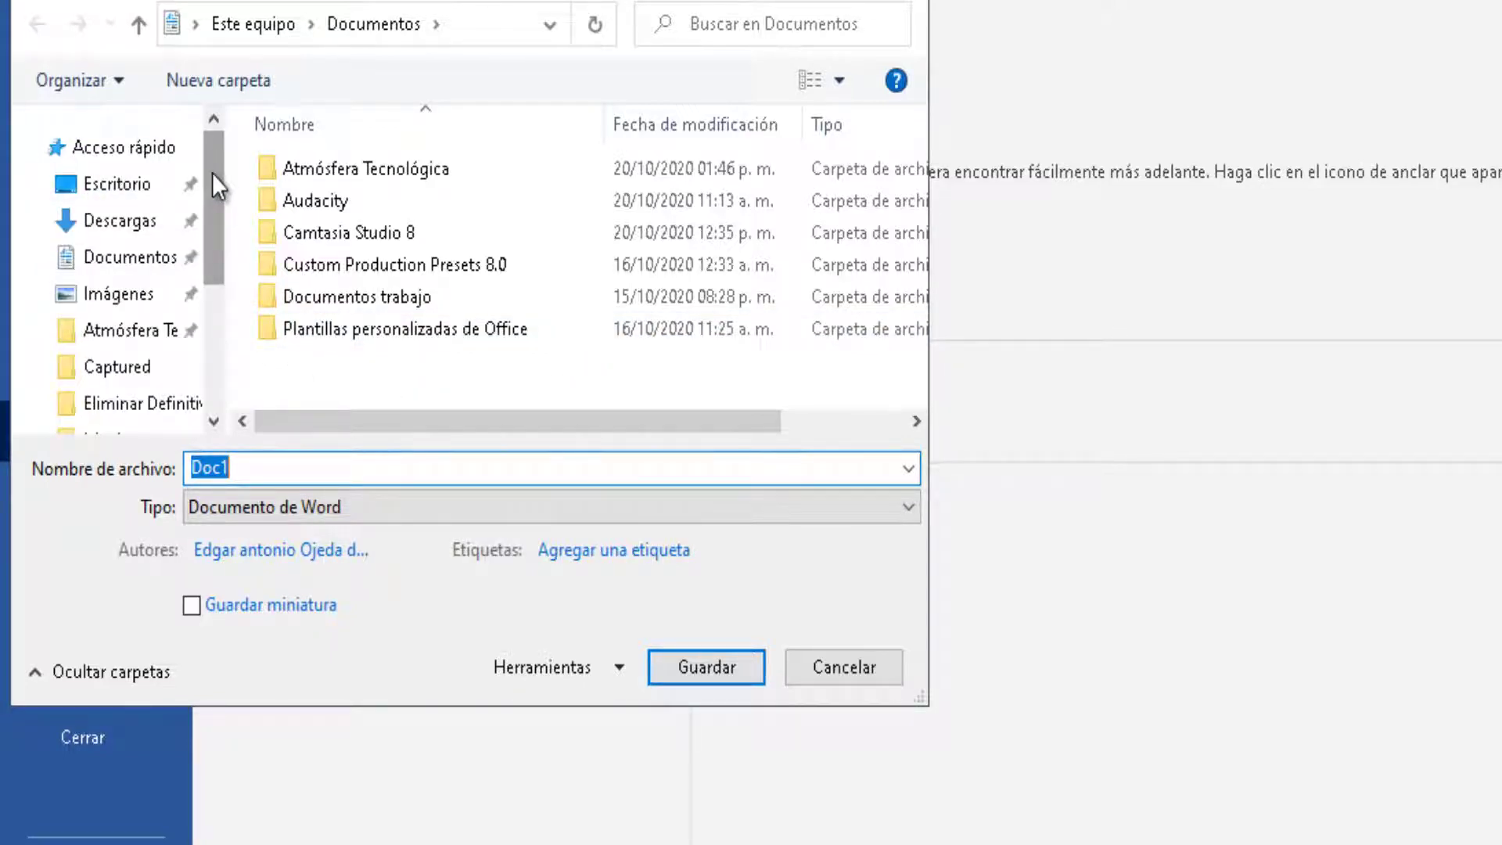
pyautogui.click(116, 187)
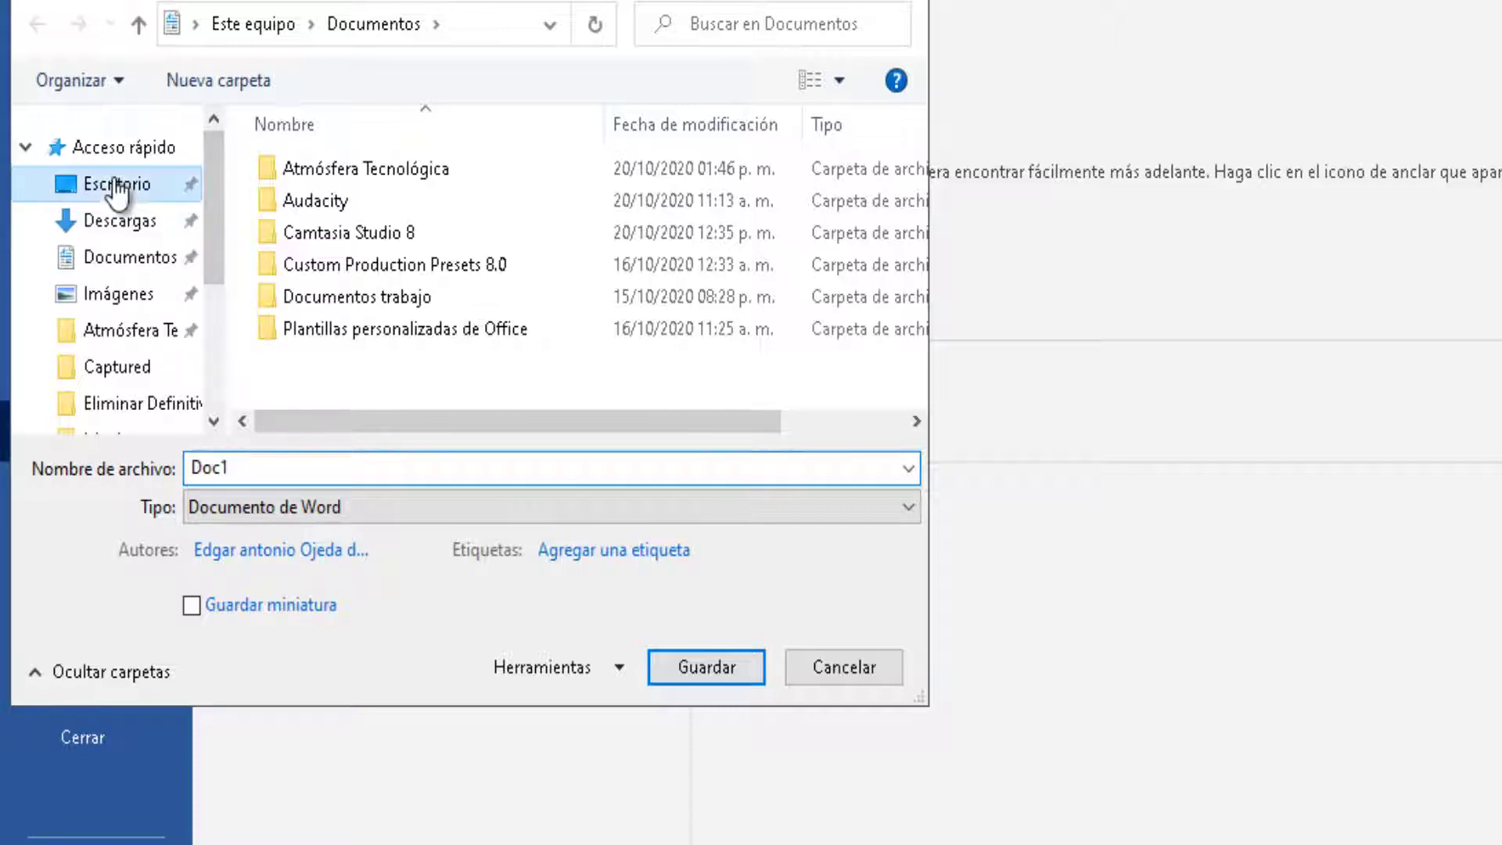
pyautogui.click(252, 464)
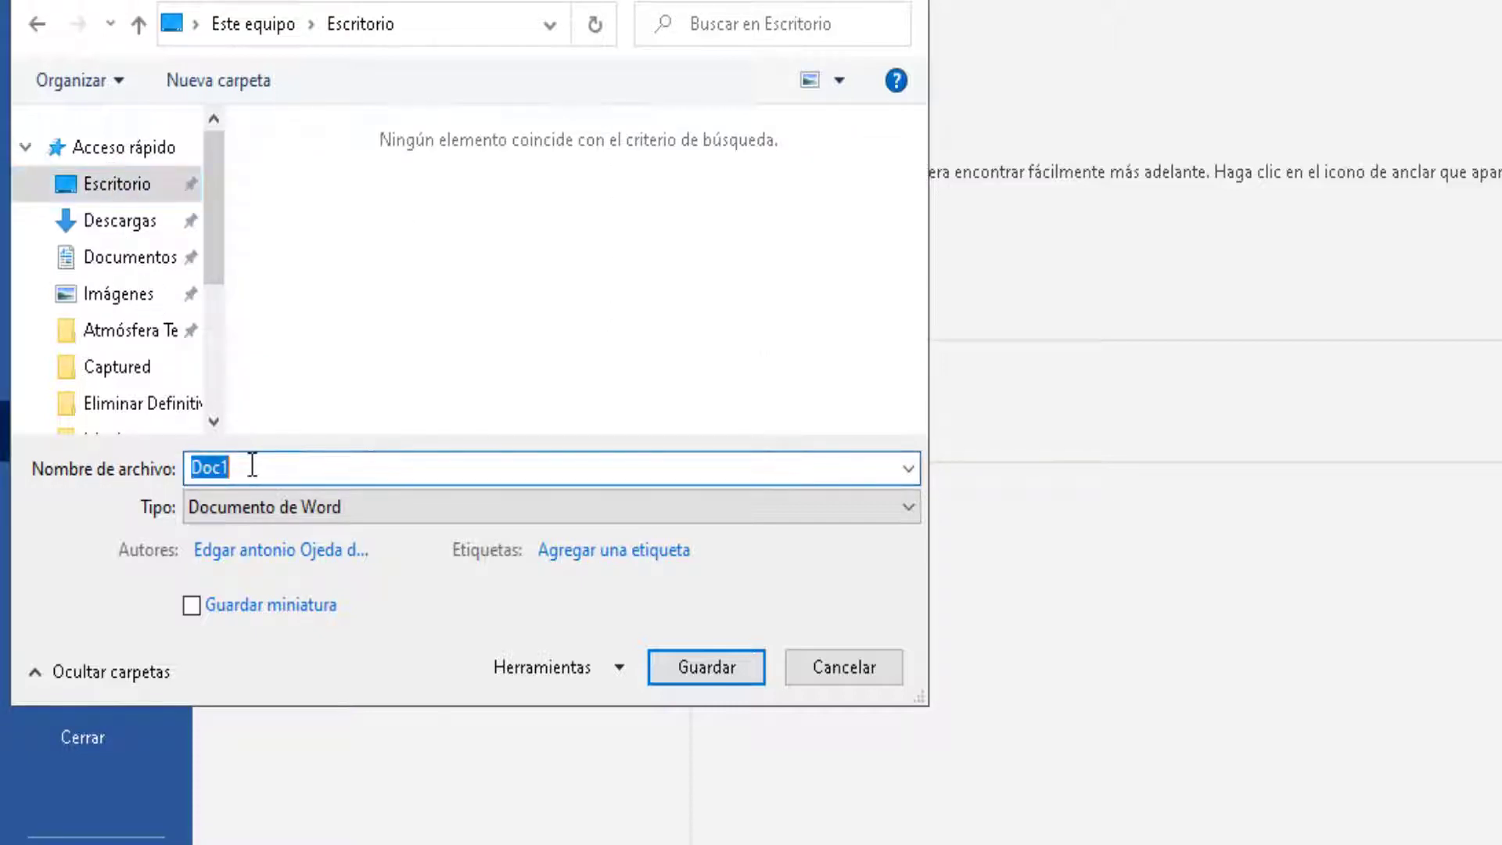
pyautogui.write('e')
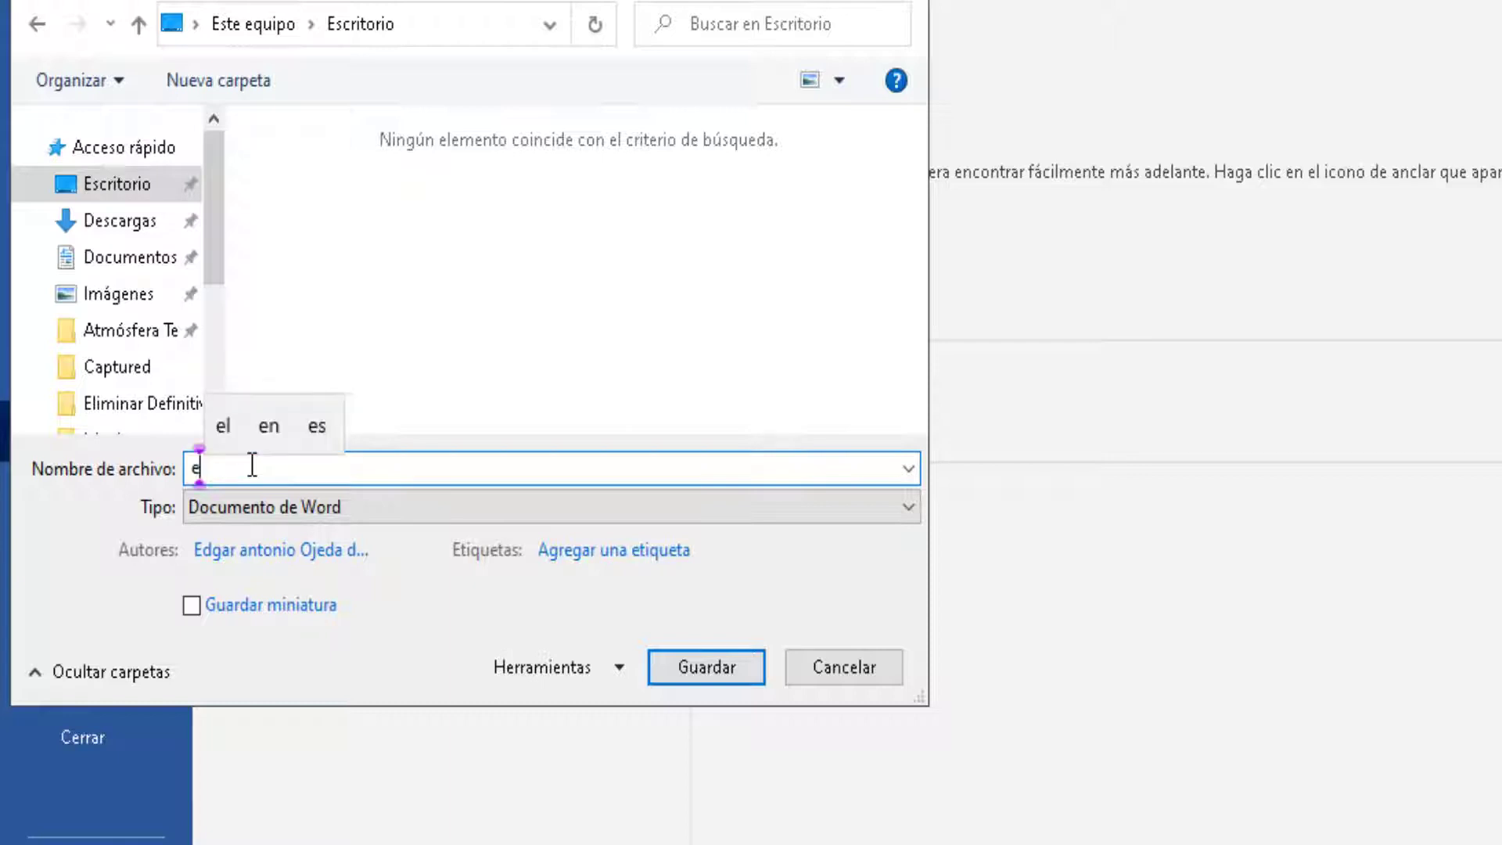
pyautogui.write('jemplo1')
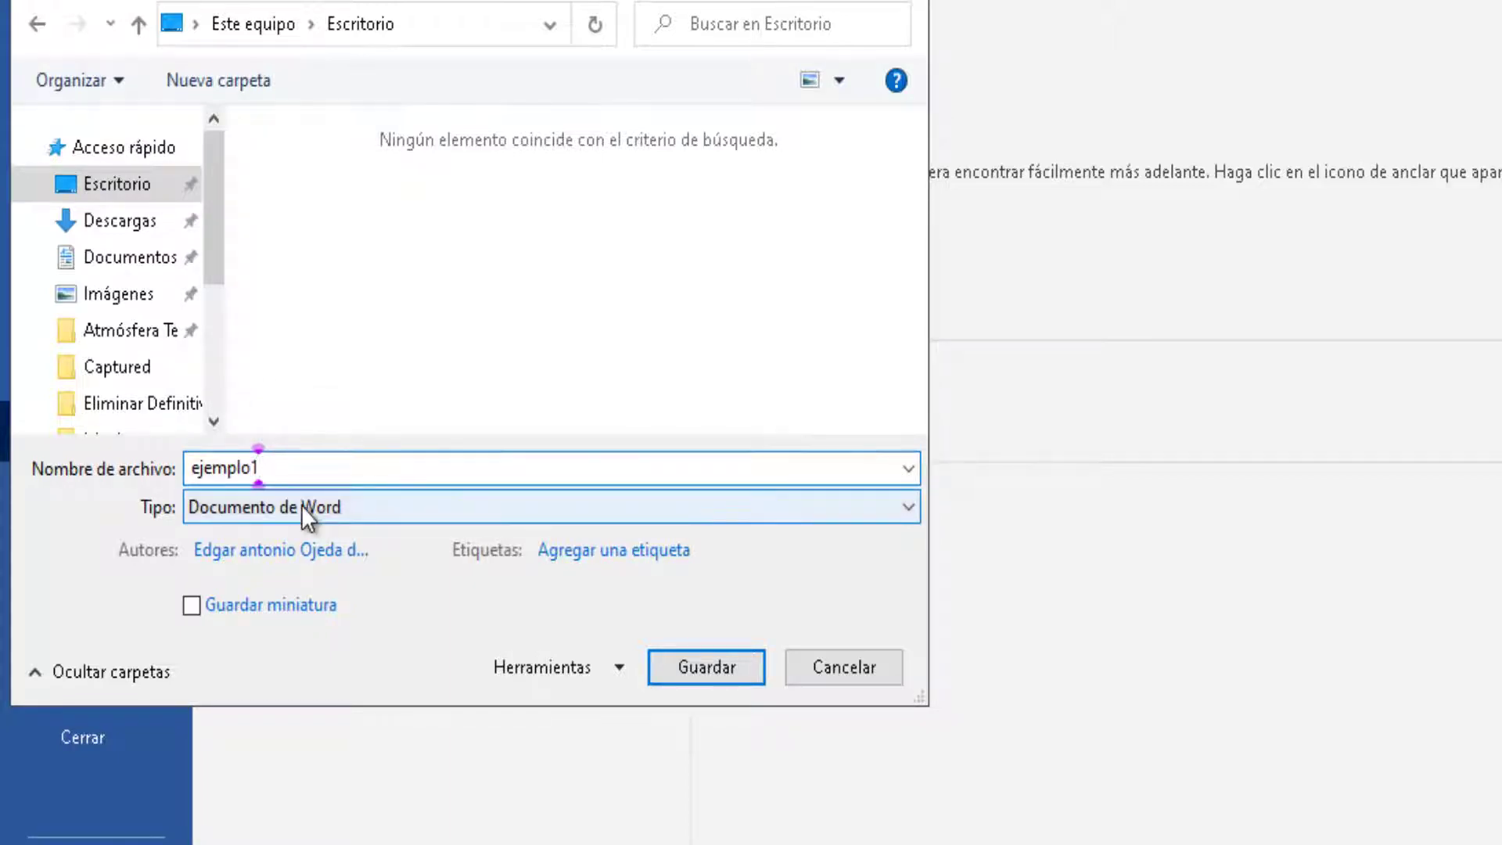
pyautogui.click(302, 504)
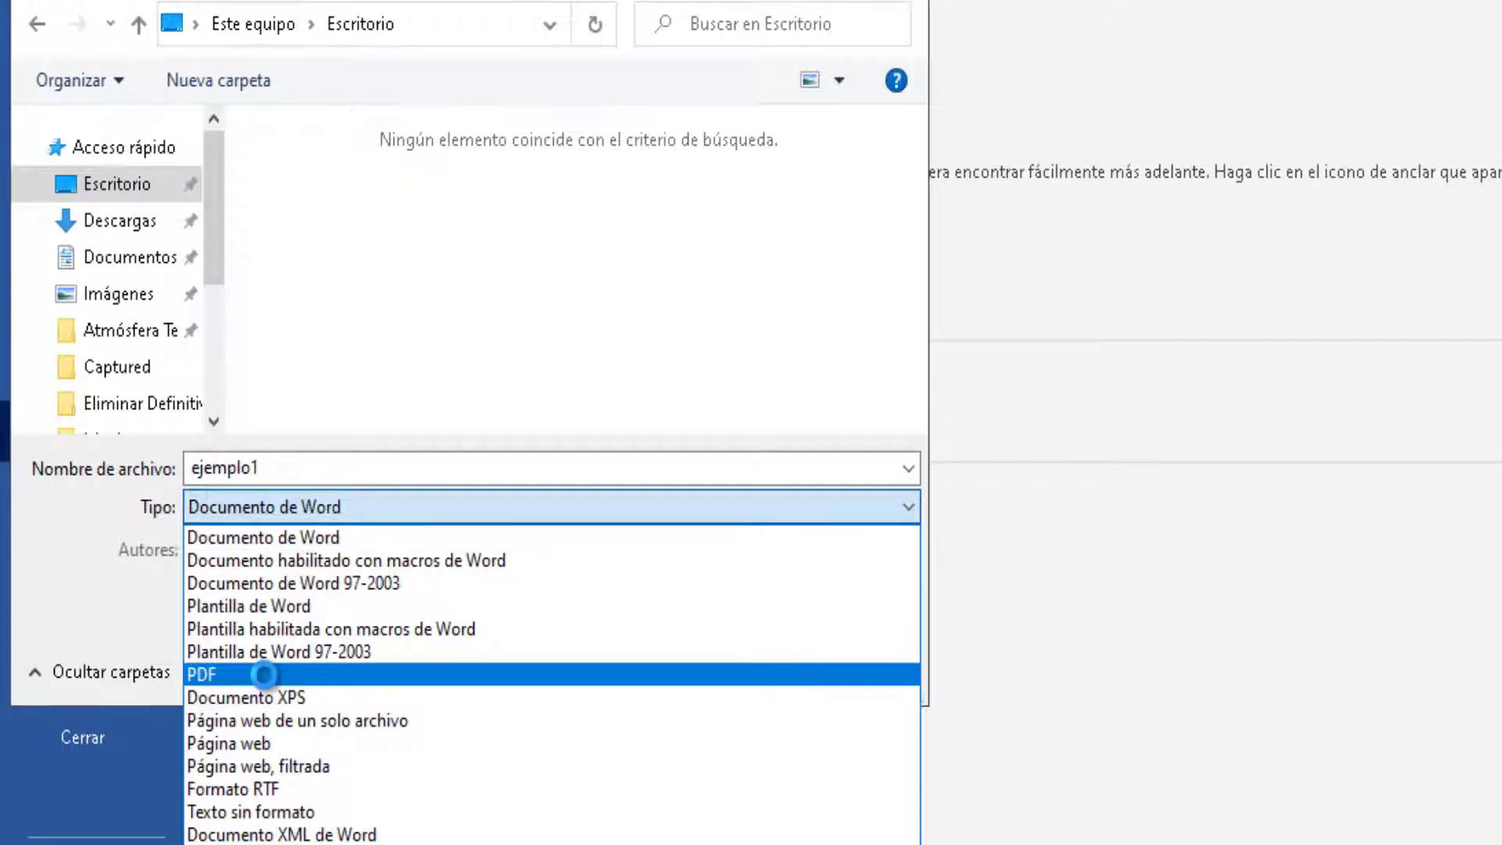
pyautogui.click(264, 675)
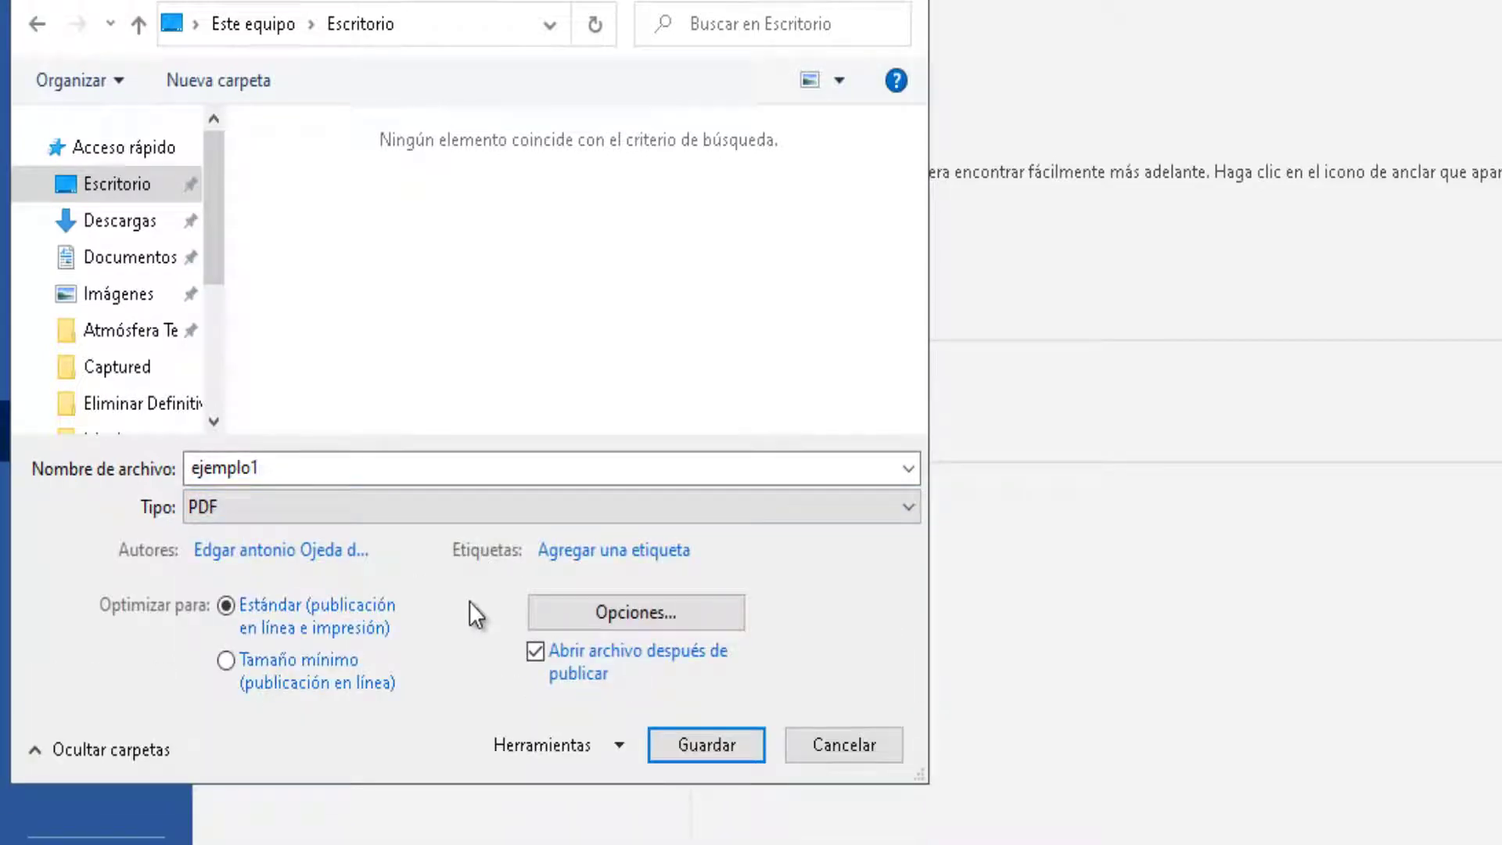
pyautogui.click(735, 749)
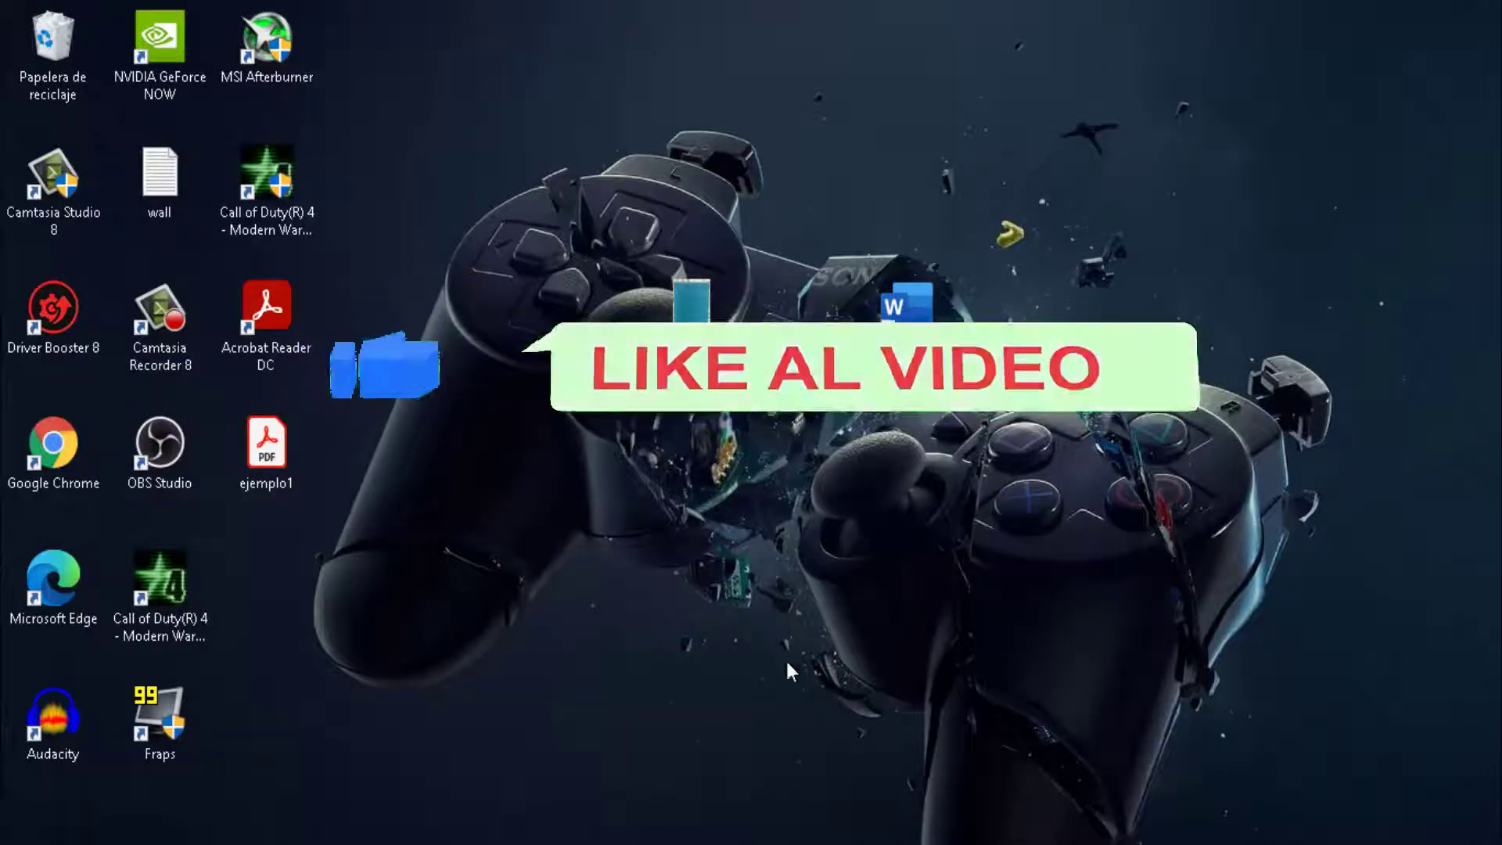
# Move the ejemplo1 PDF icon beside the photo and Word icons on the desktop
pyautogui.moveTo(300, 461); pyautogui.dragTo(821, 477)
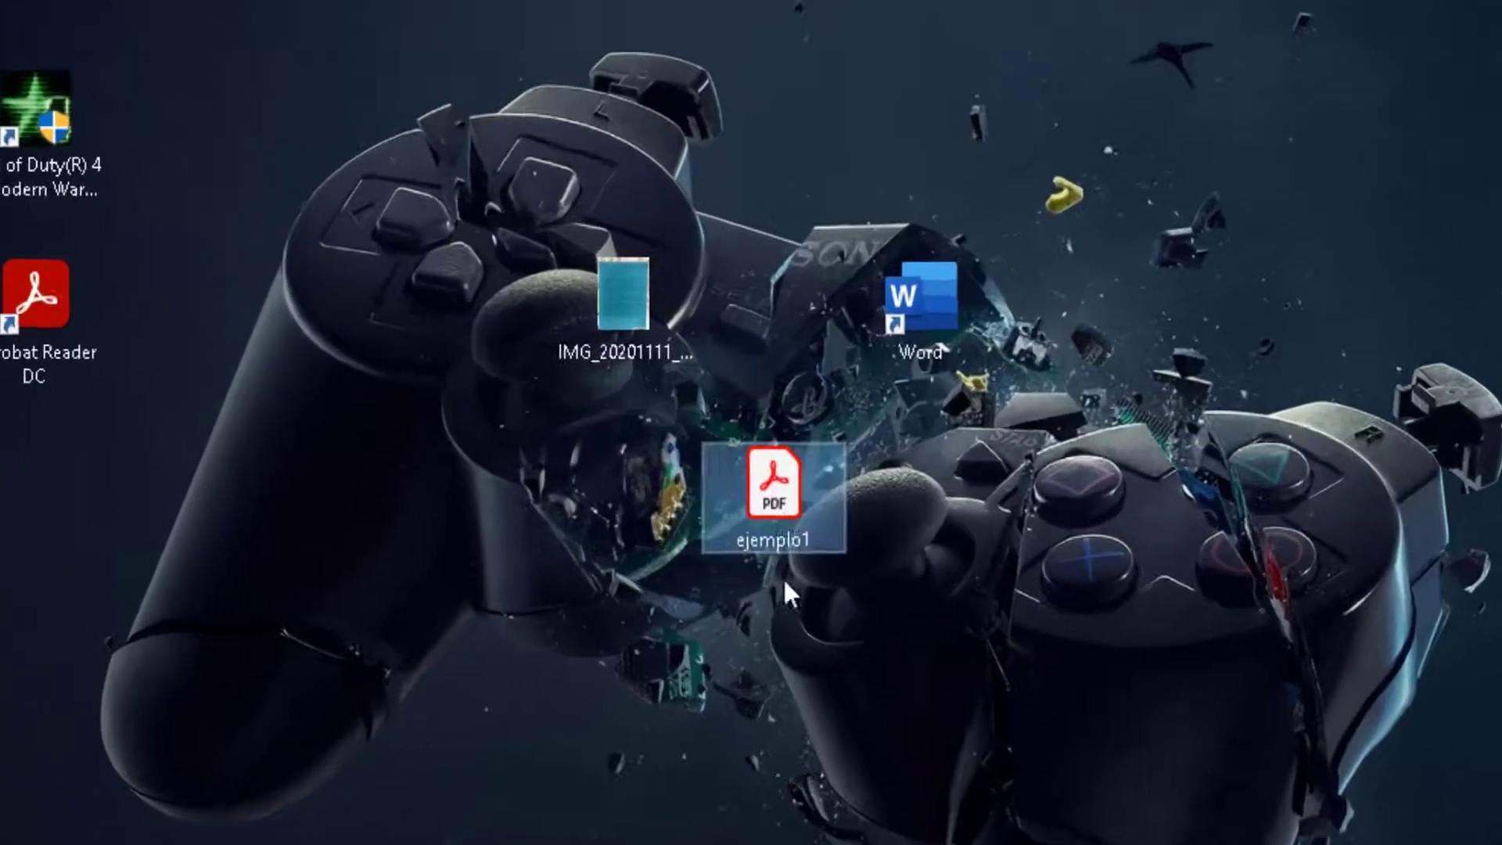
pyautogui.click(313, 465)
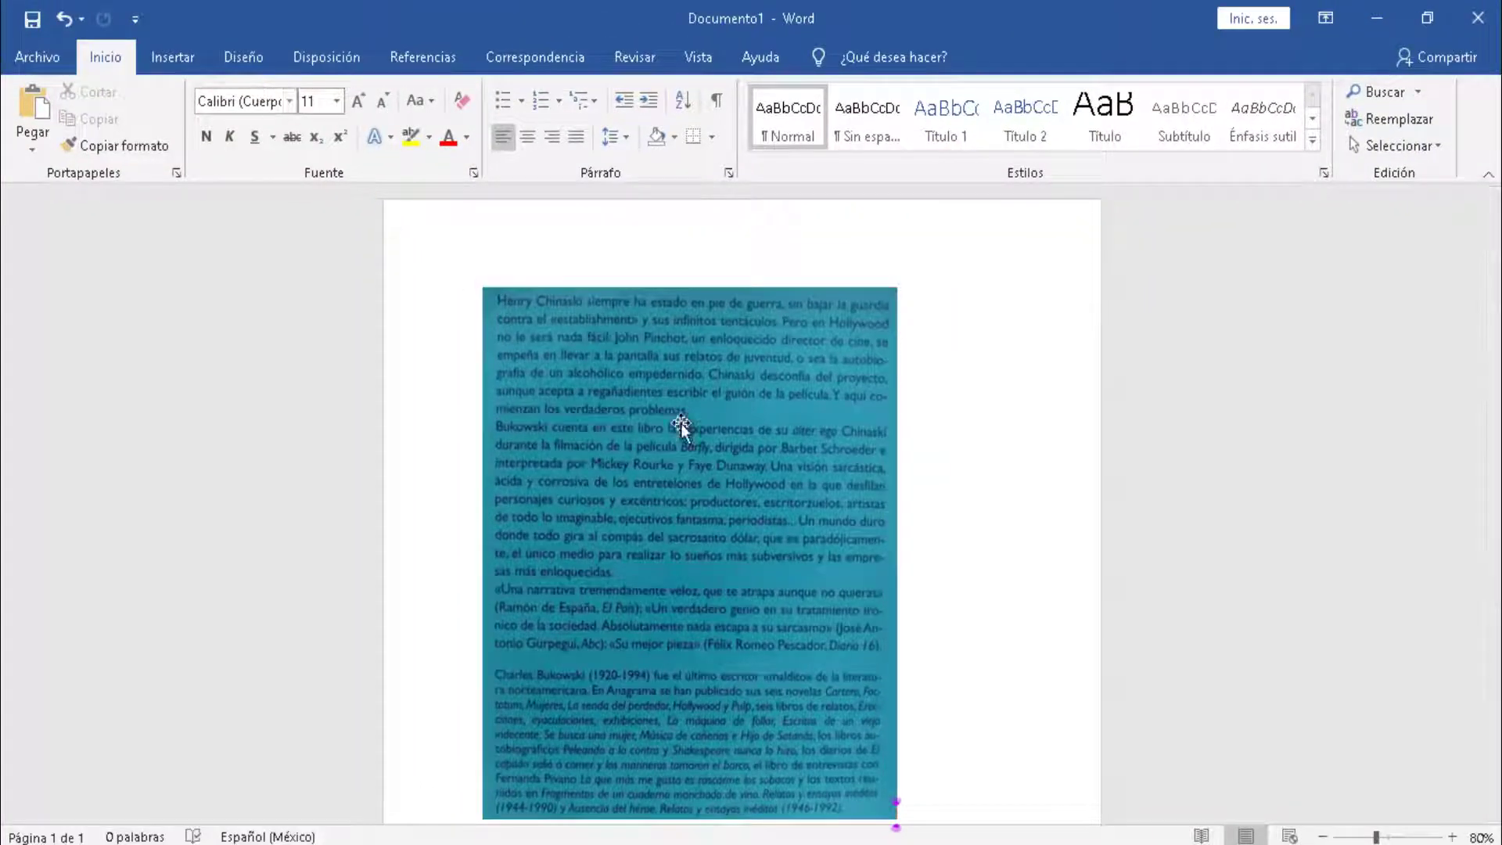
# Delete the photo and switch to Outline view with the master document commands shown
pyautogui.click(720, 466)
pyautogui.press('Delete')
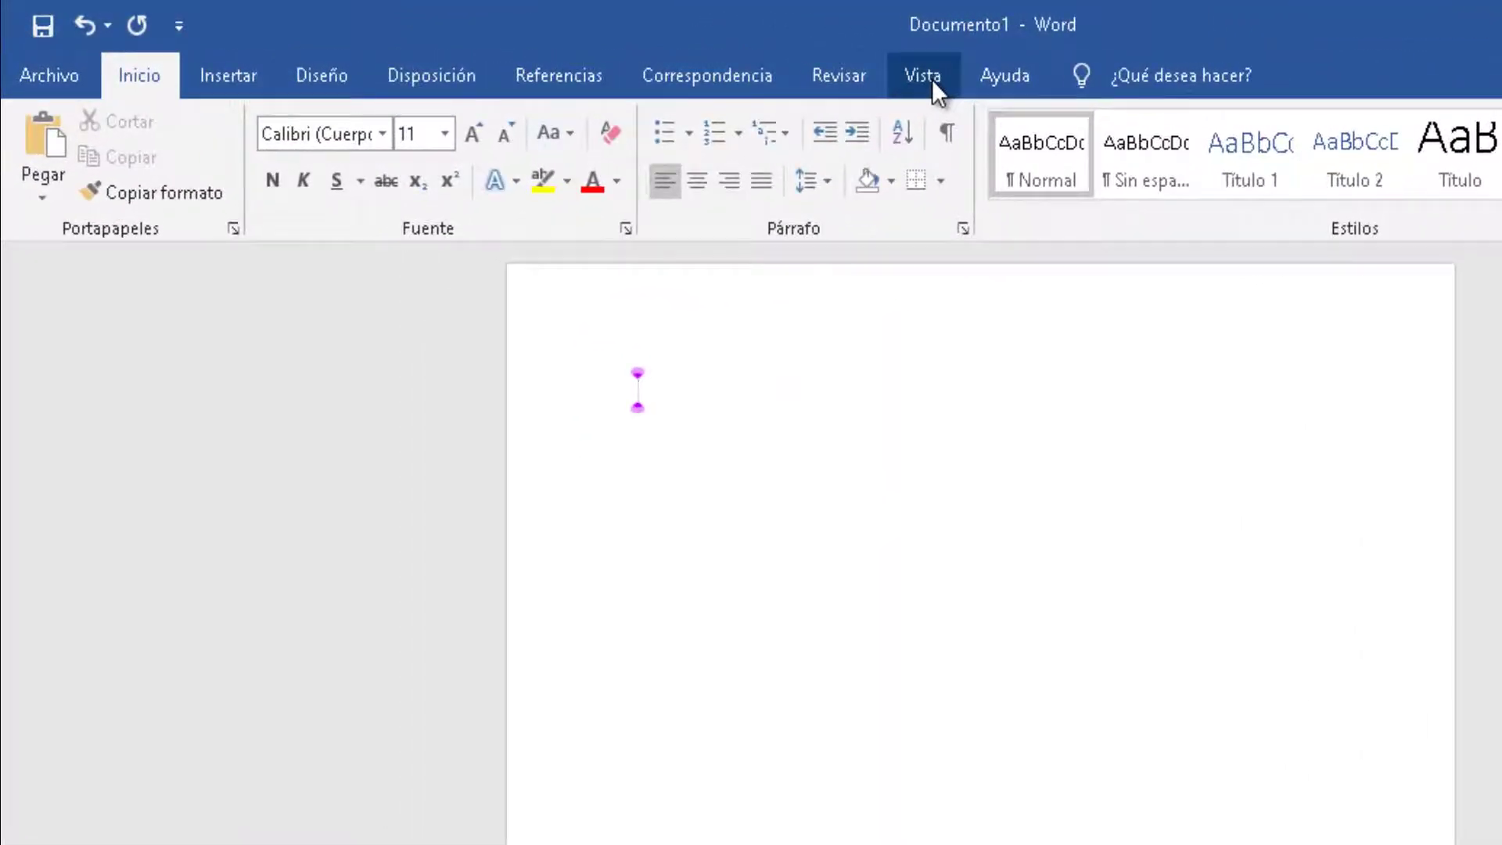
pyautogui.click(924, 76)
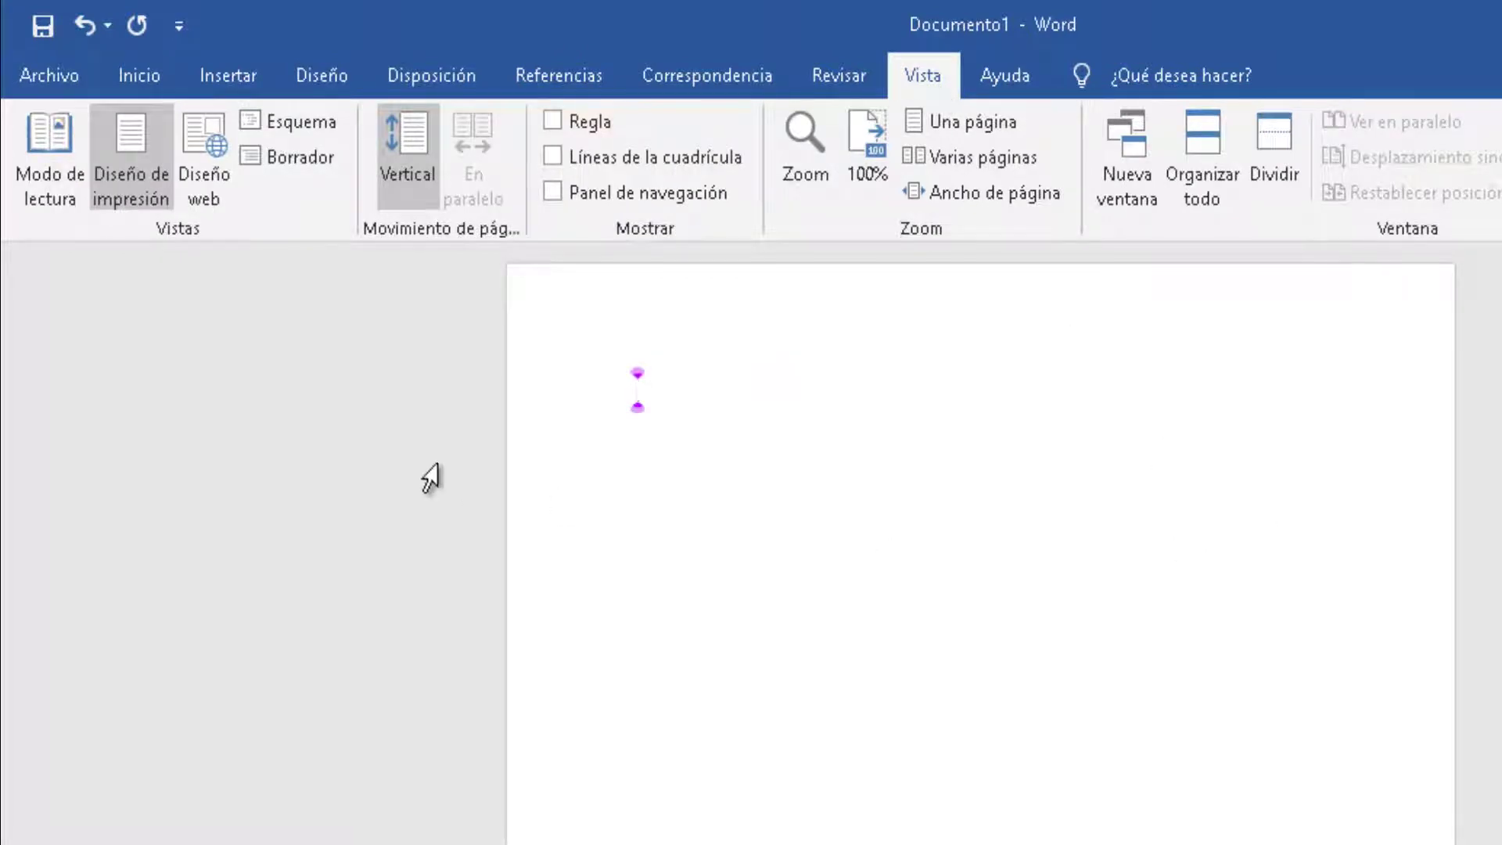
pyautogui.click(310, 128)
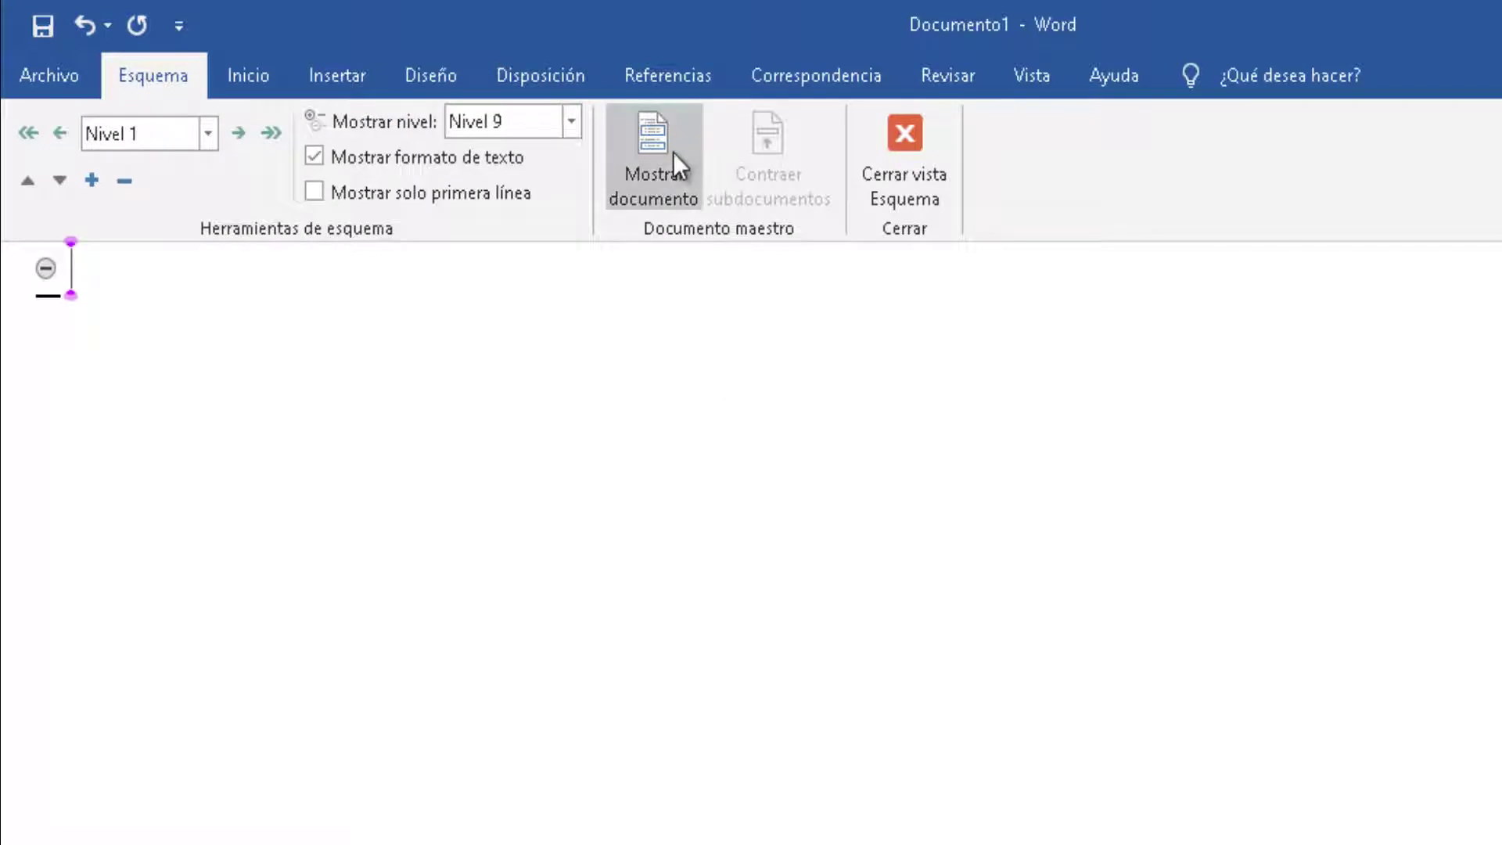
pyautogui.click(673, 152)
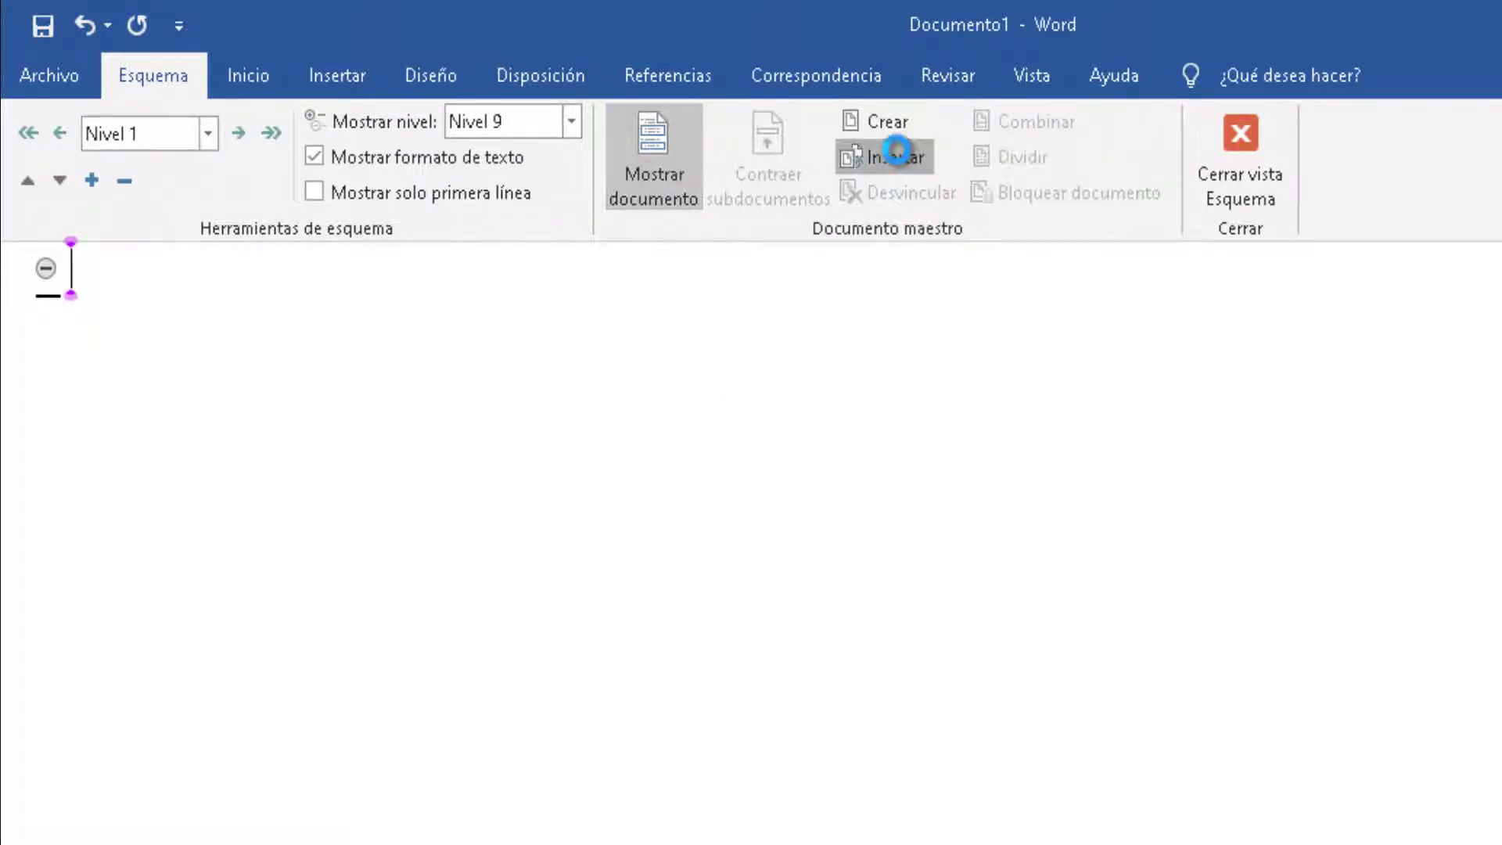
# Insert ejemplo1 as a subdocument, accepting Word's conversion of the PDF into editable text
pyautogui.click(897, 155)
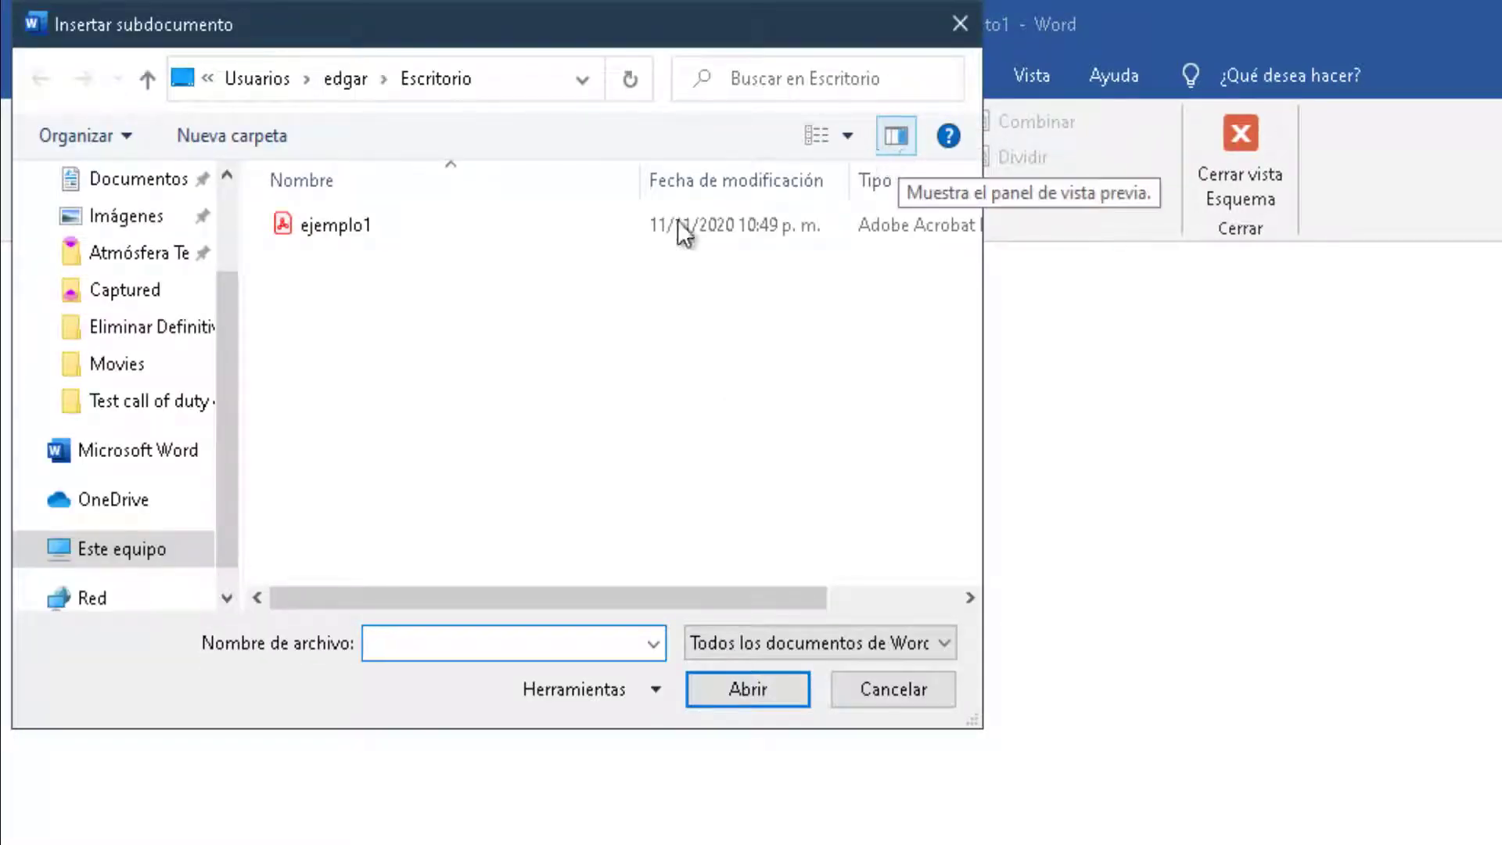
pyautogui.click(367, 238)
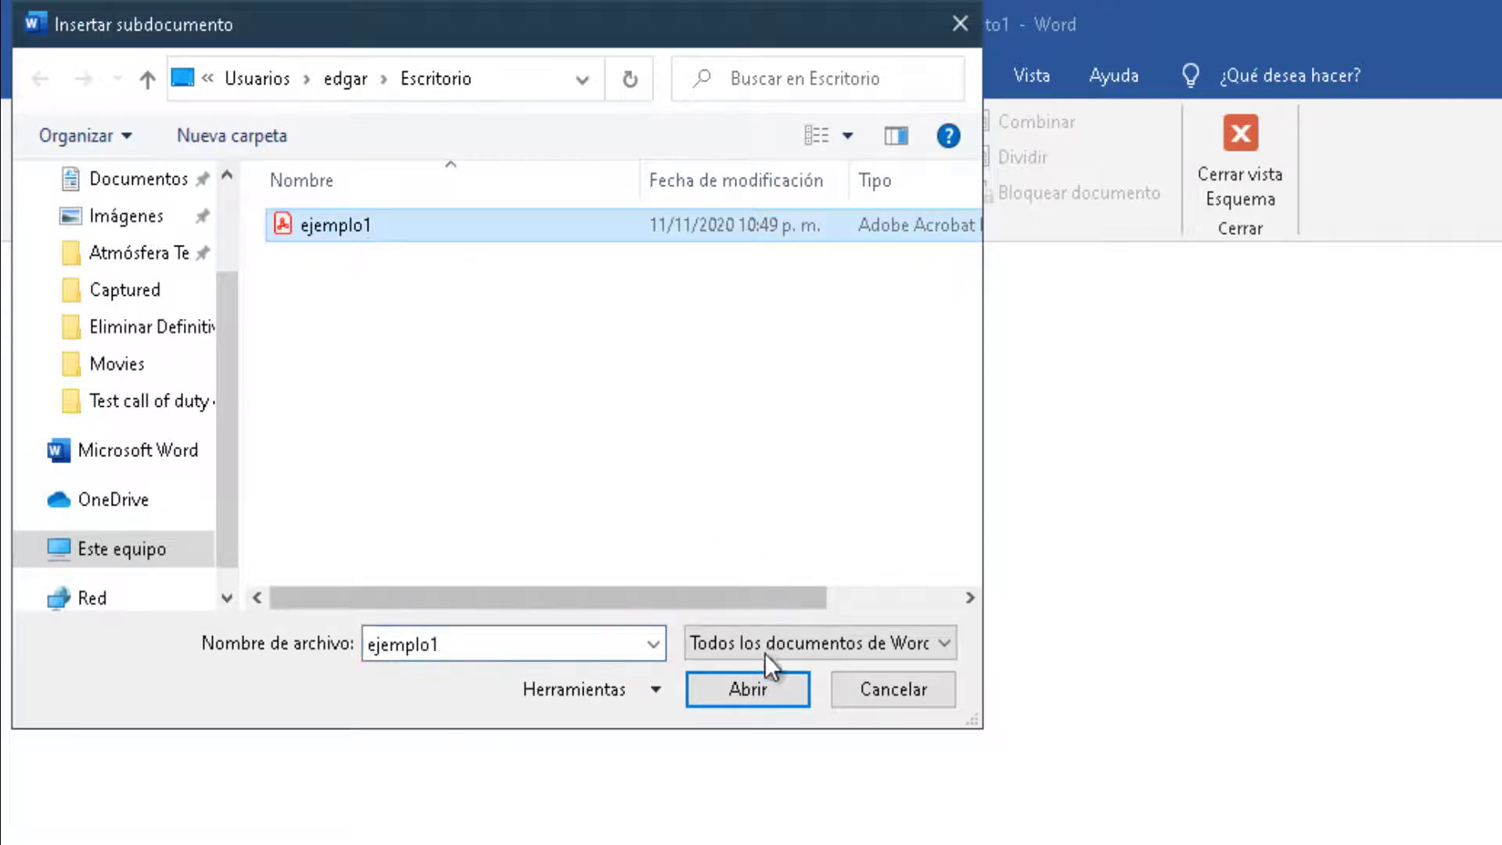
pyautogui.click(726, 697)
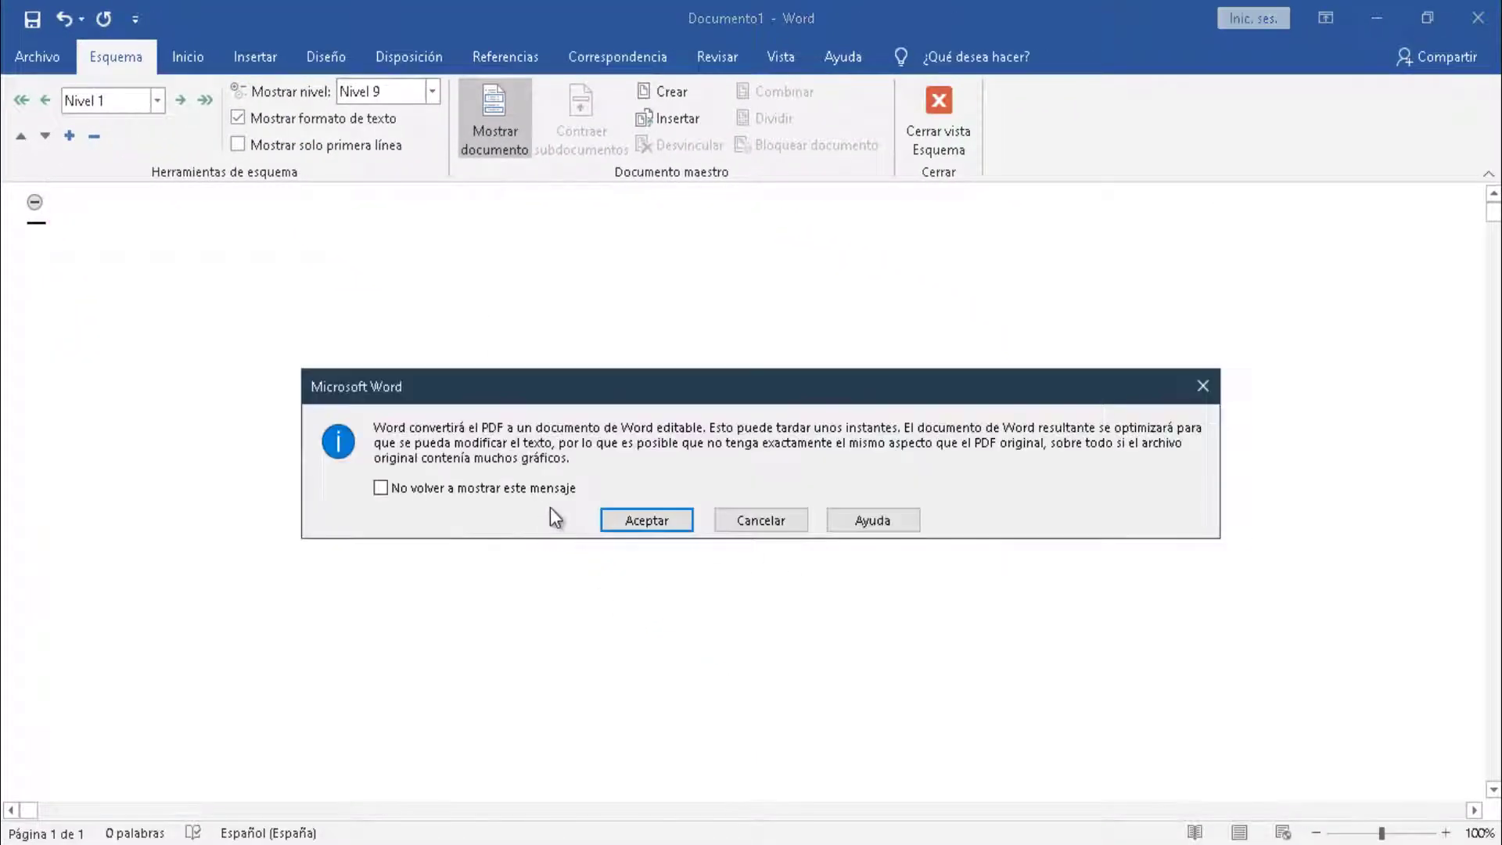
pyautogui.click(646, 516)
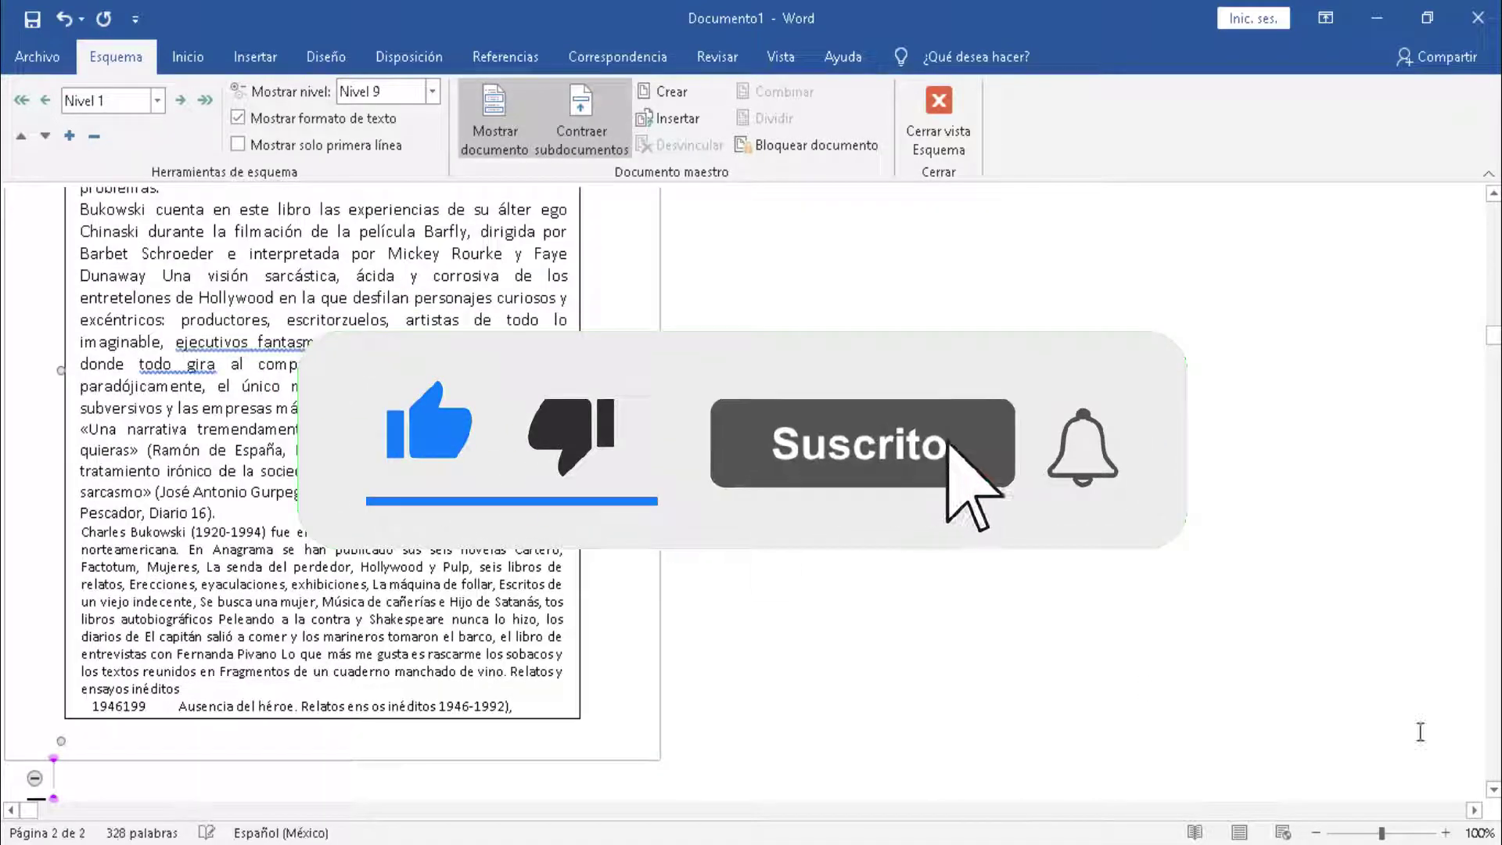
# Close Outline view and scroll through the converted 328-word book-back text in Print Layout
pyautogui.click(953, 131)
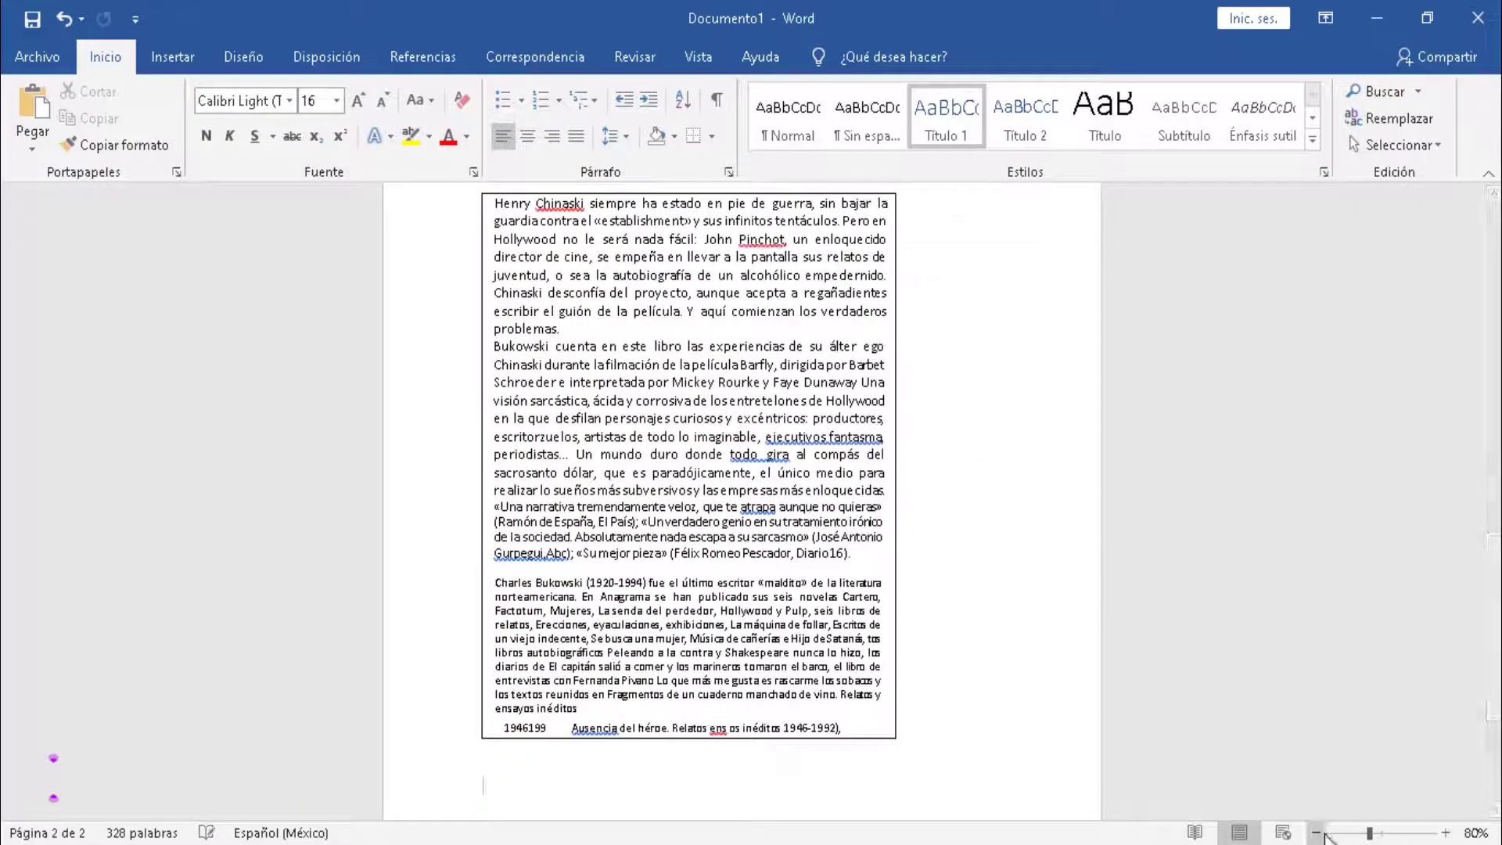
pyautogui.keyDown('ctrl'); pyautogui.scroll(-1, 1174, 586); pyautogui.keyUp('ctrl')
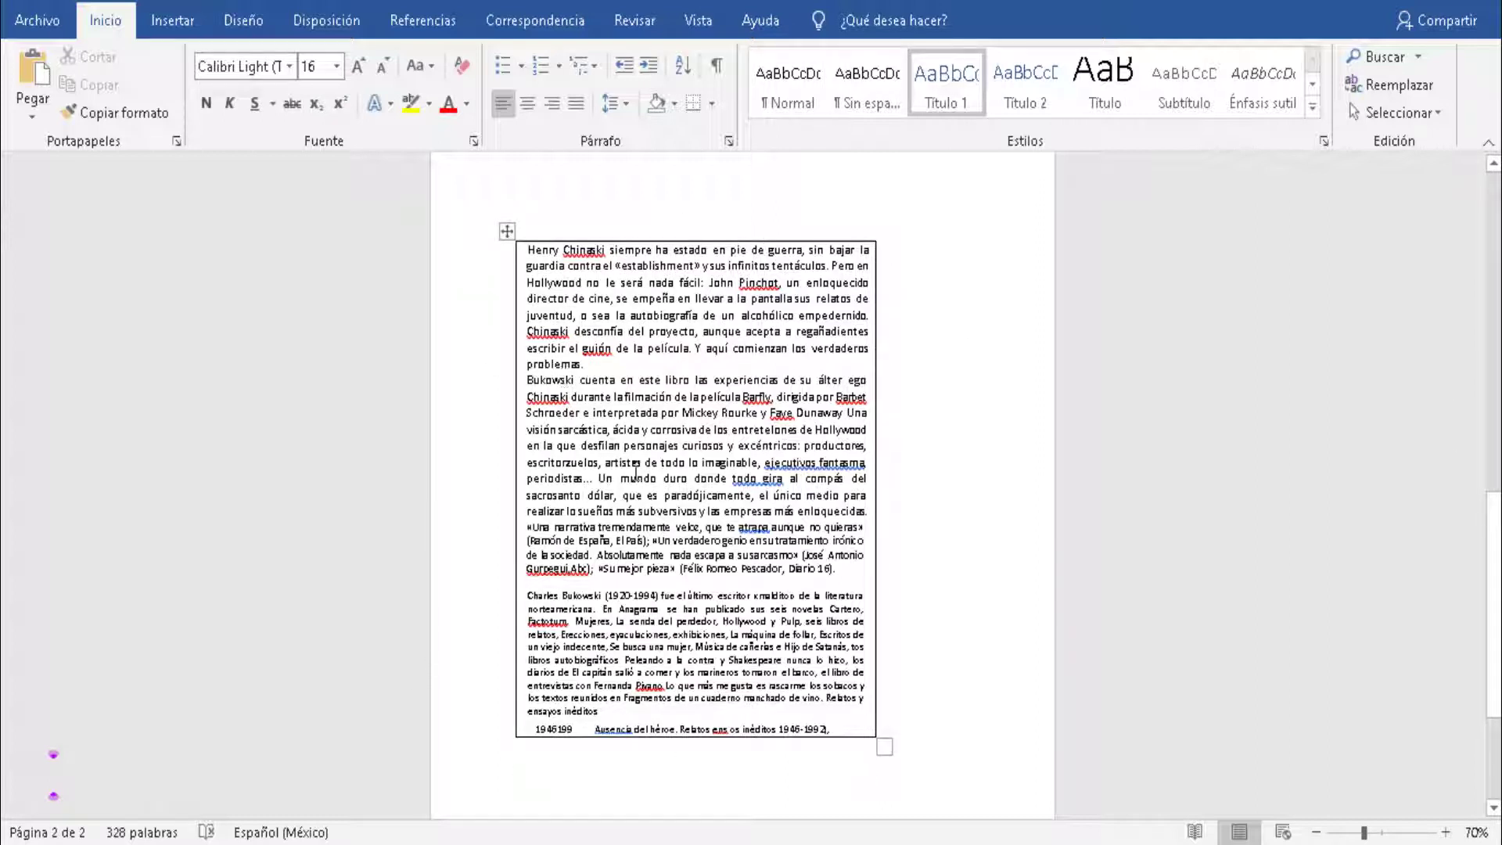
# Set the table line style to Sin borde and erase its left, bottom and right borders
pyautogui.click(506, 232)
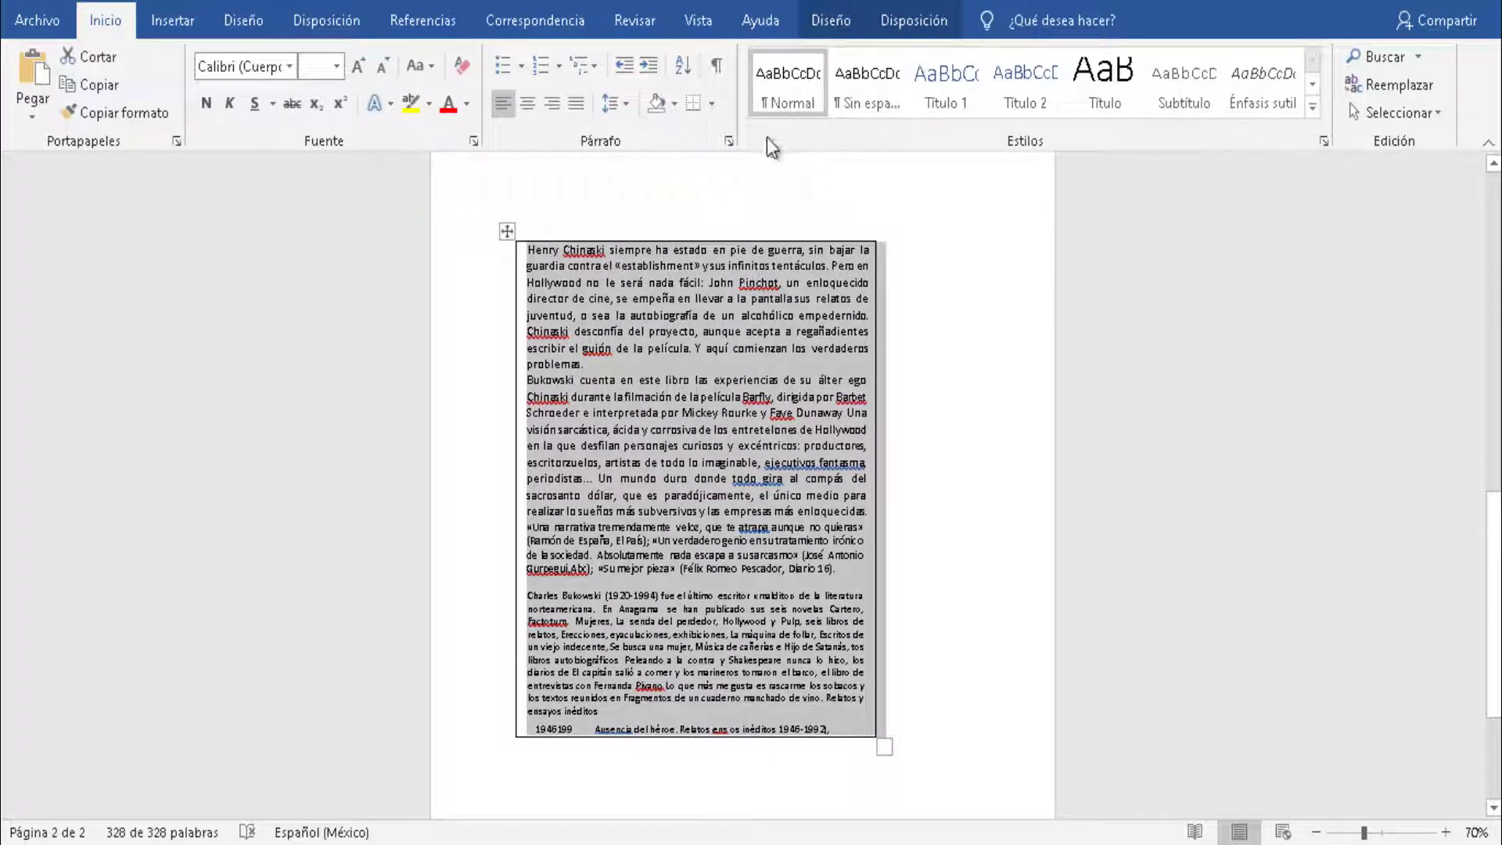
pyautogui.click(831, 22)
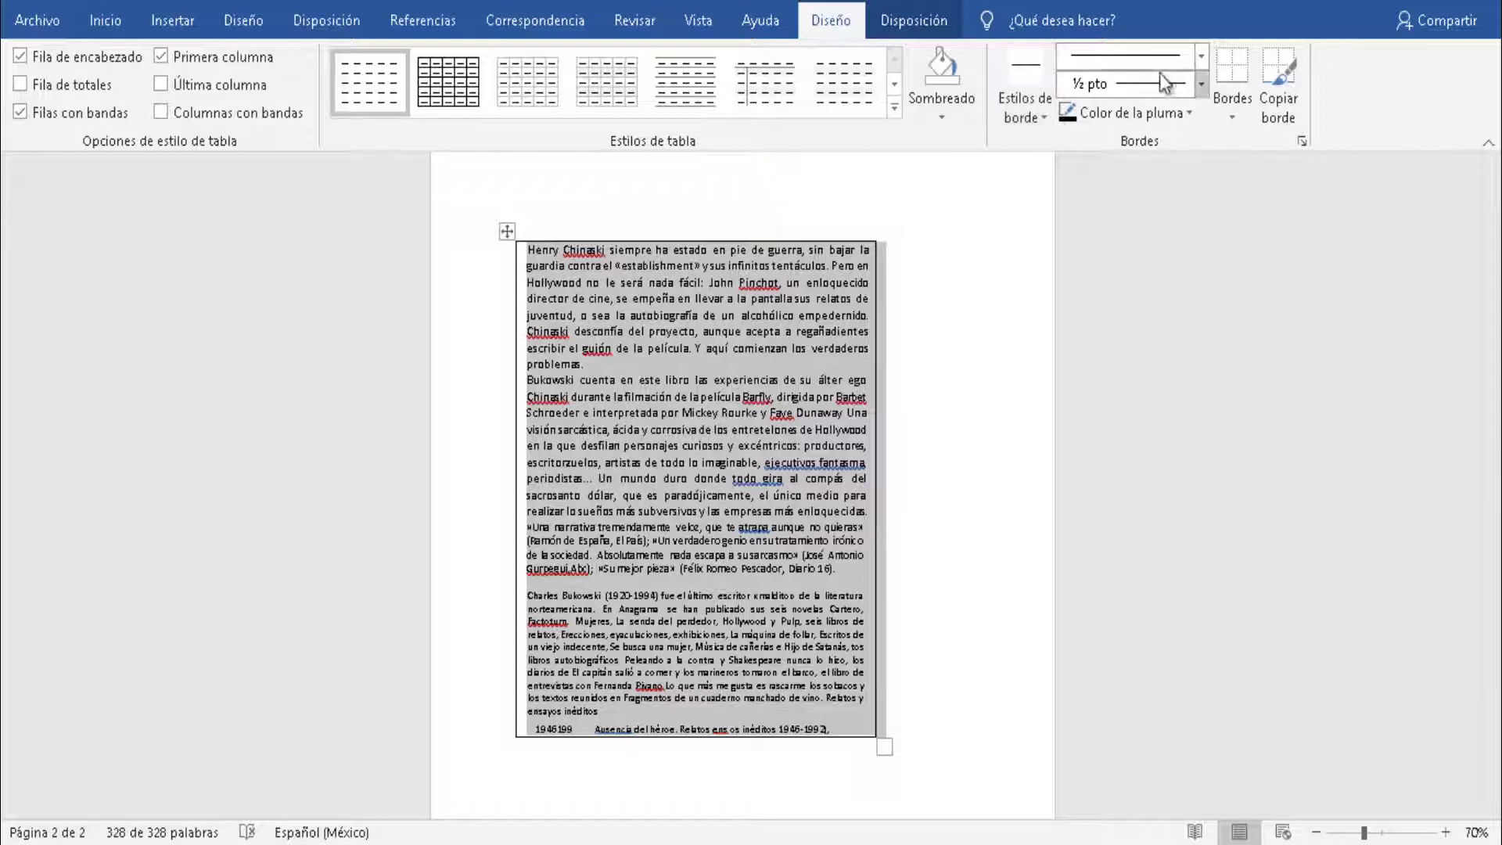
pyautogui.click(1201, 60)
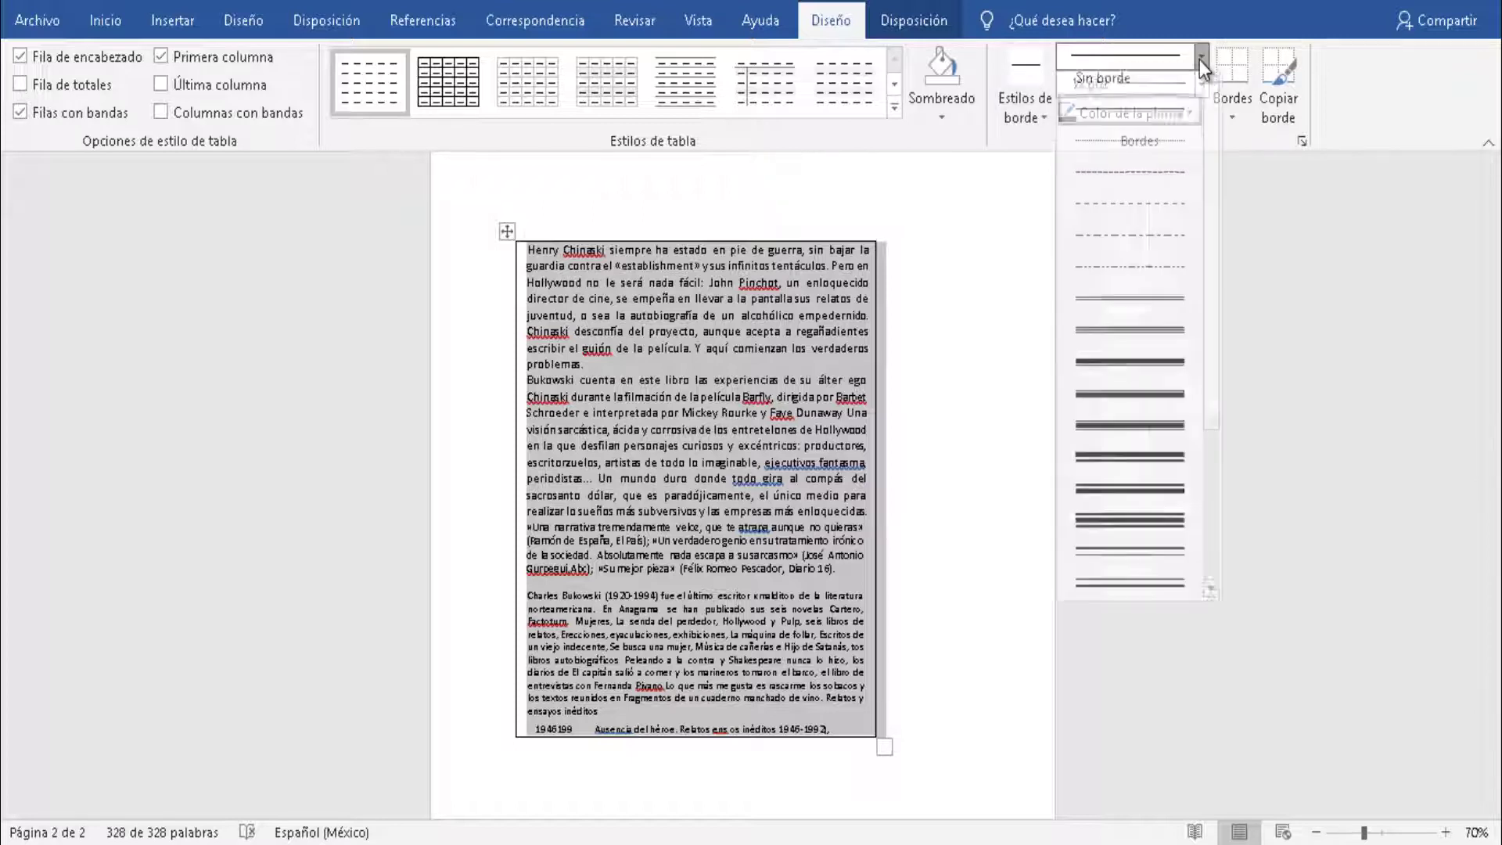
pyautogui.click(1121, 83)
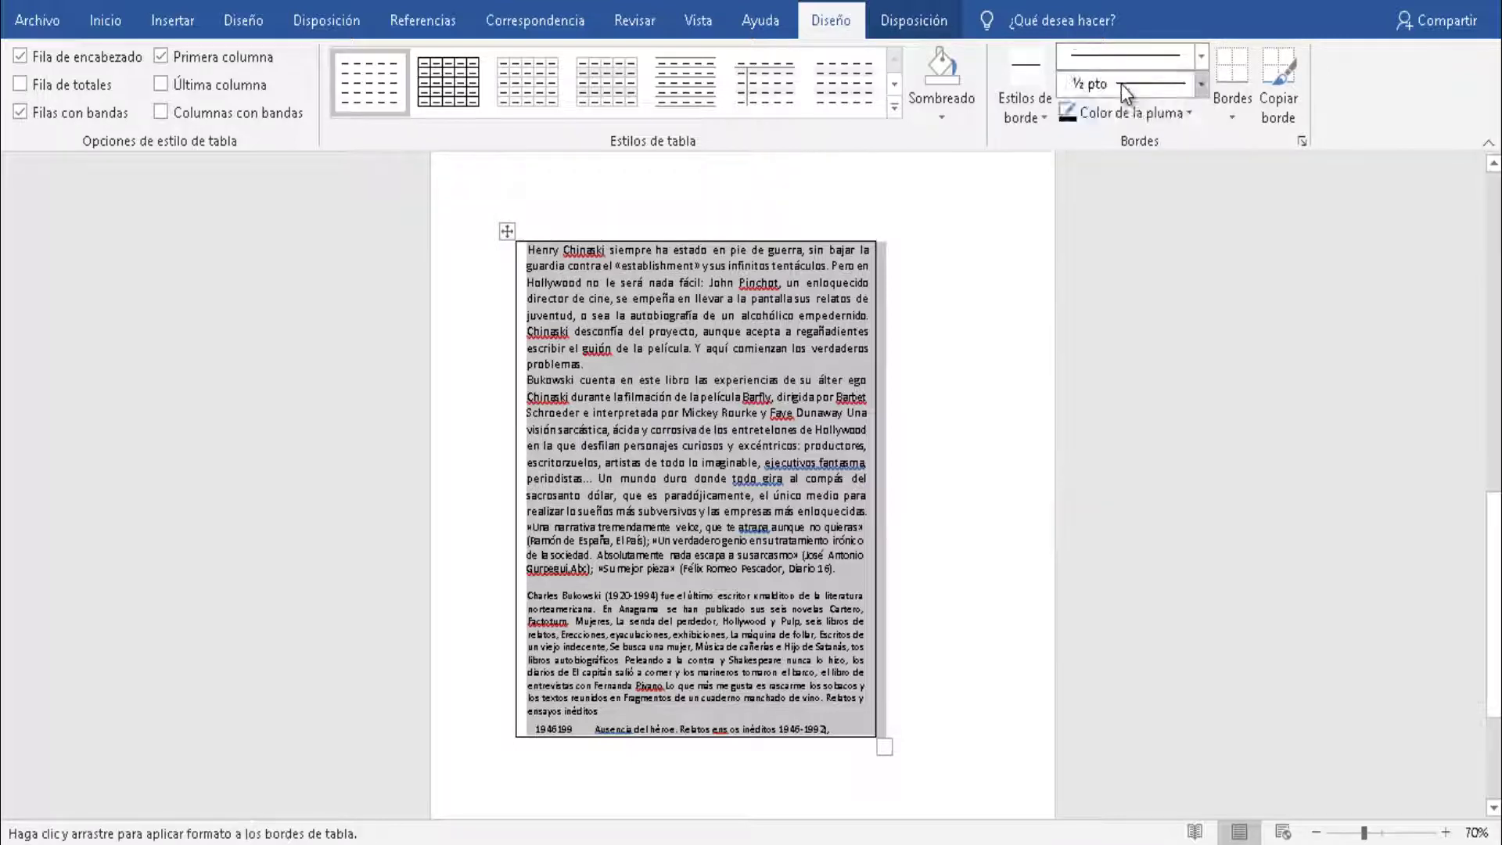
pyautogui.click(879, 345)
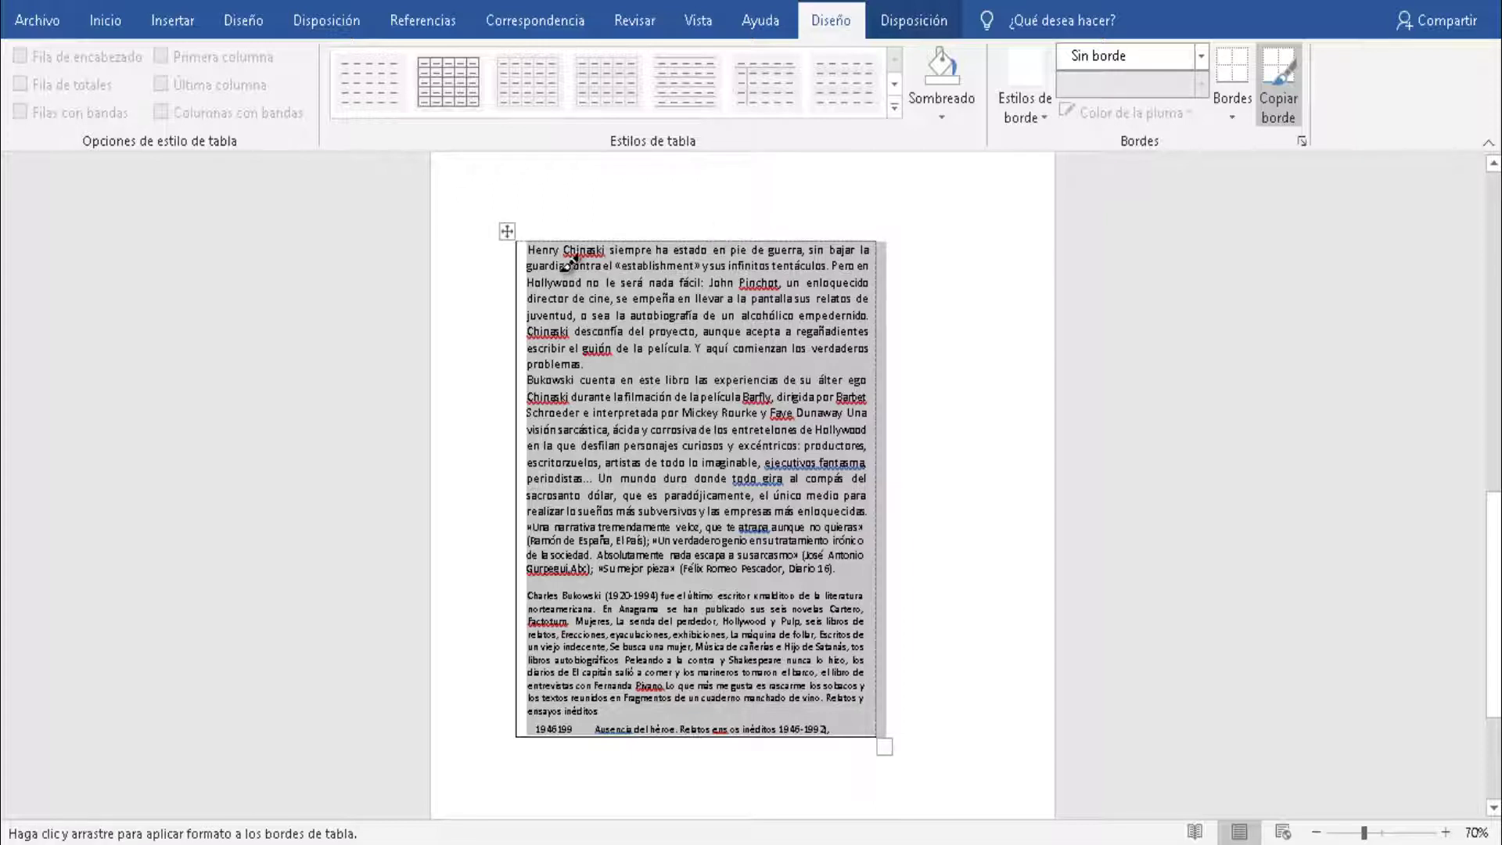
pyautogui.click(518, 322)
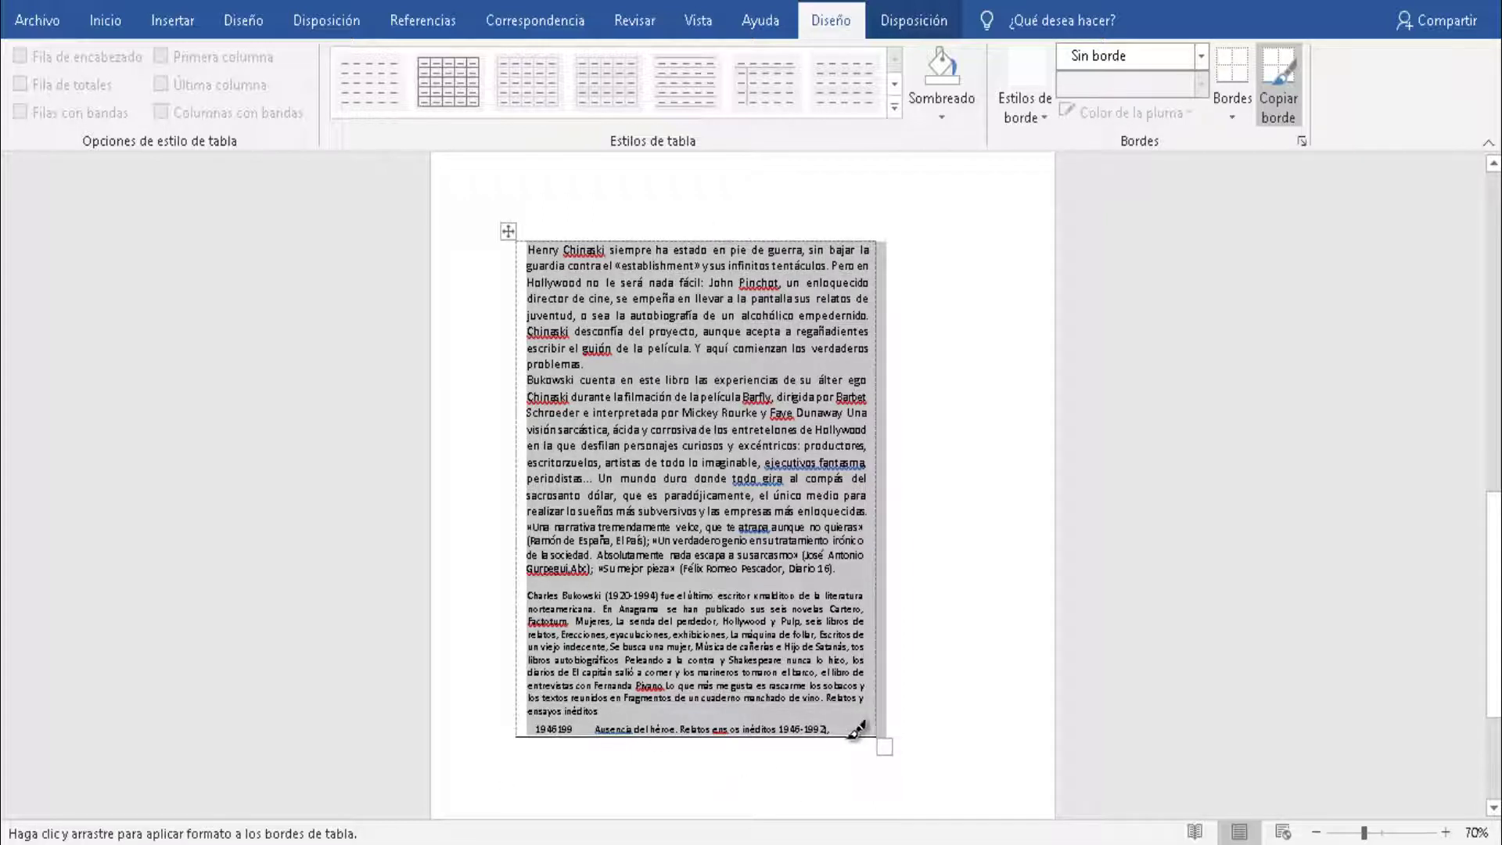
pyautogui.press('Escape')
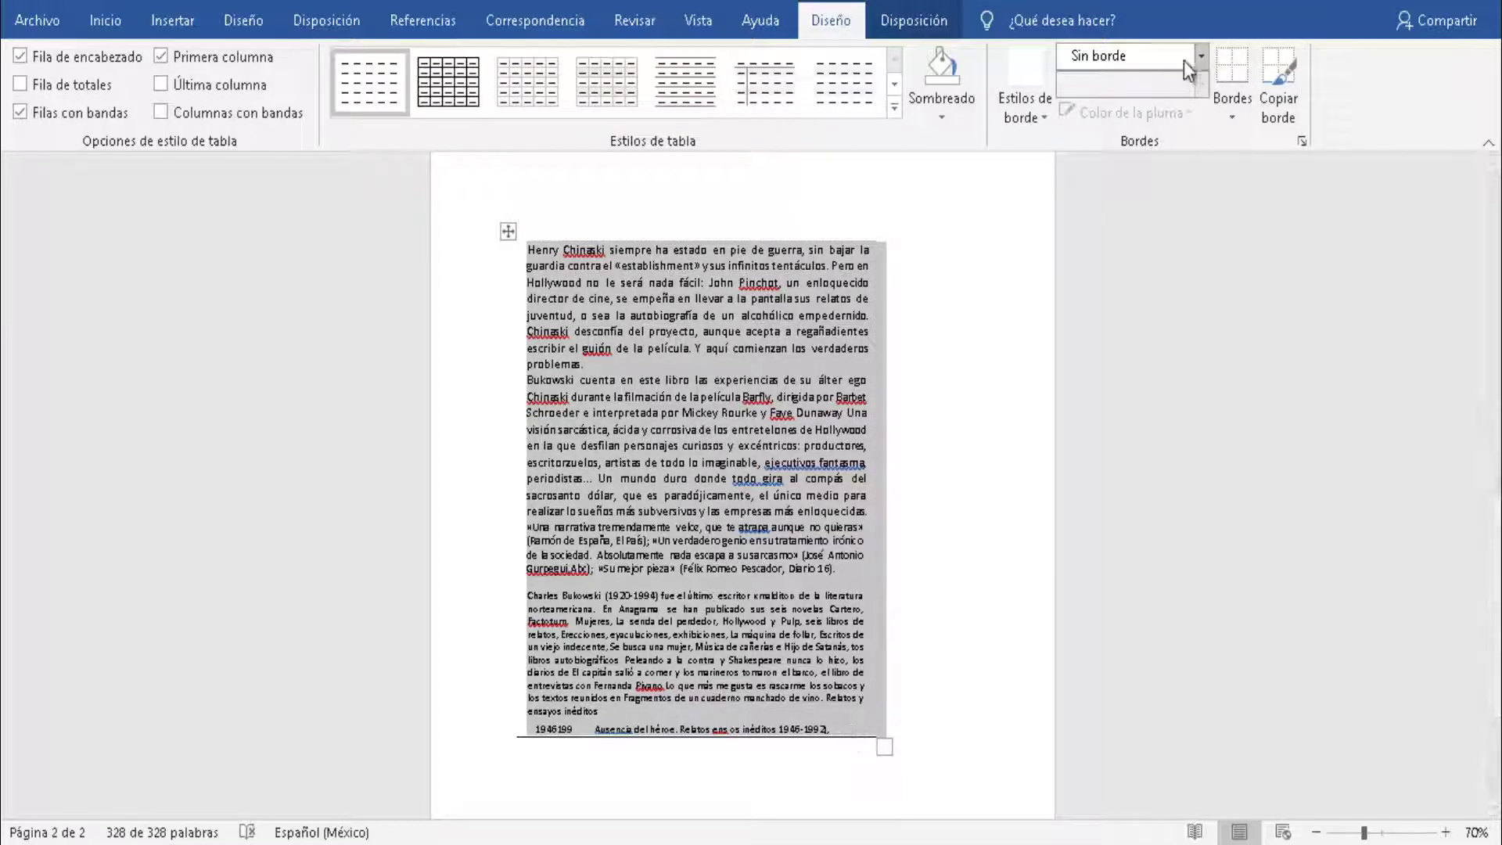
pyautogui.click(1199, 55)
pyautogui.click(1166, 89)
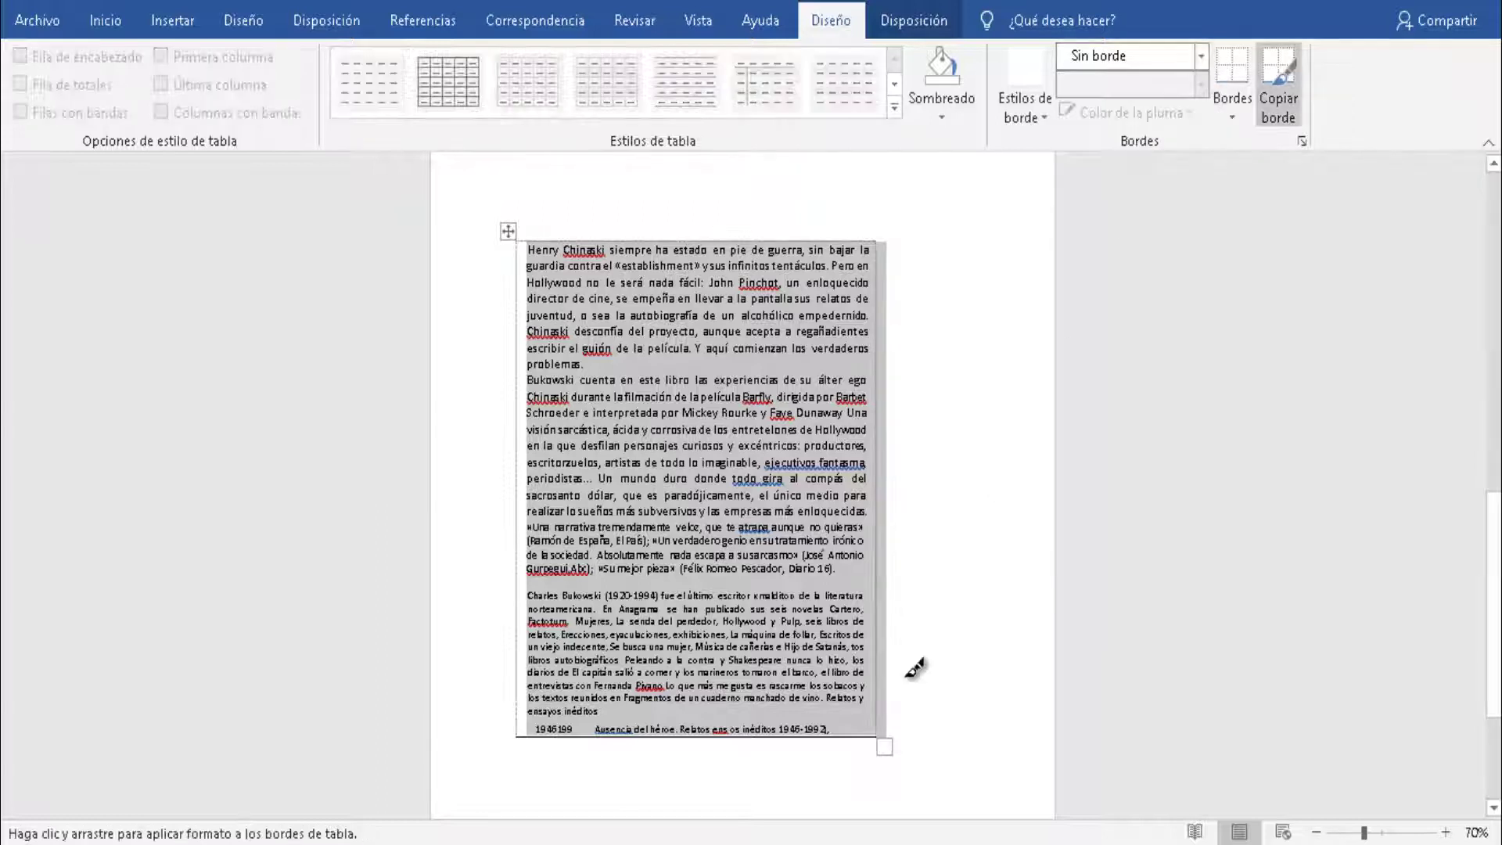
pyautogui.click(848, 734)
pyautogui.click(878, 412)
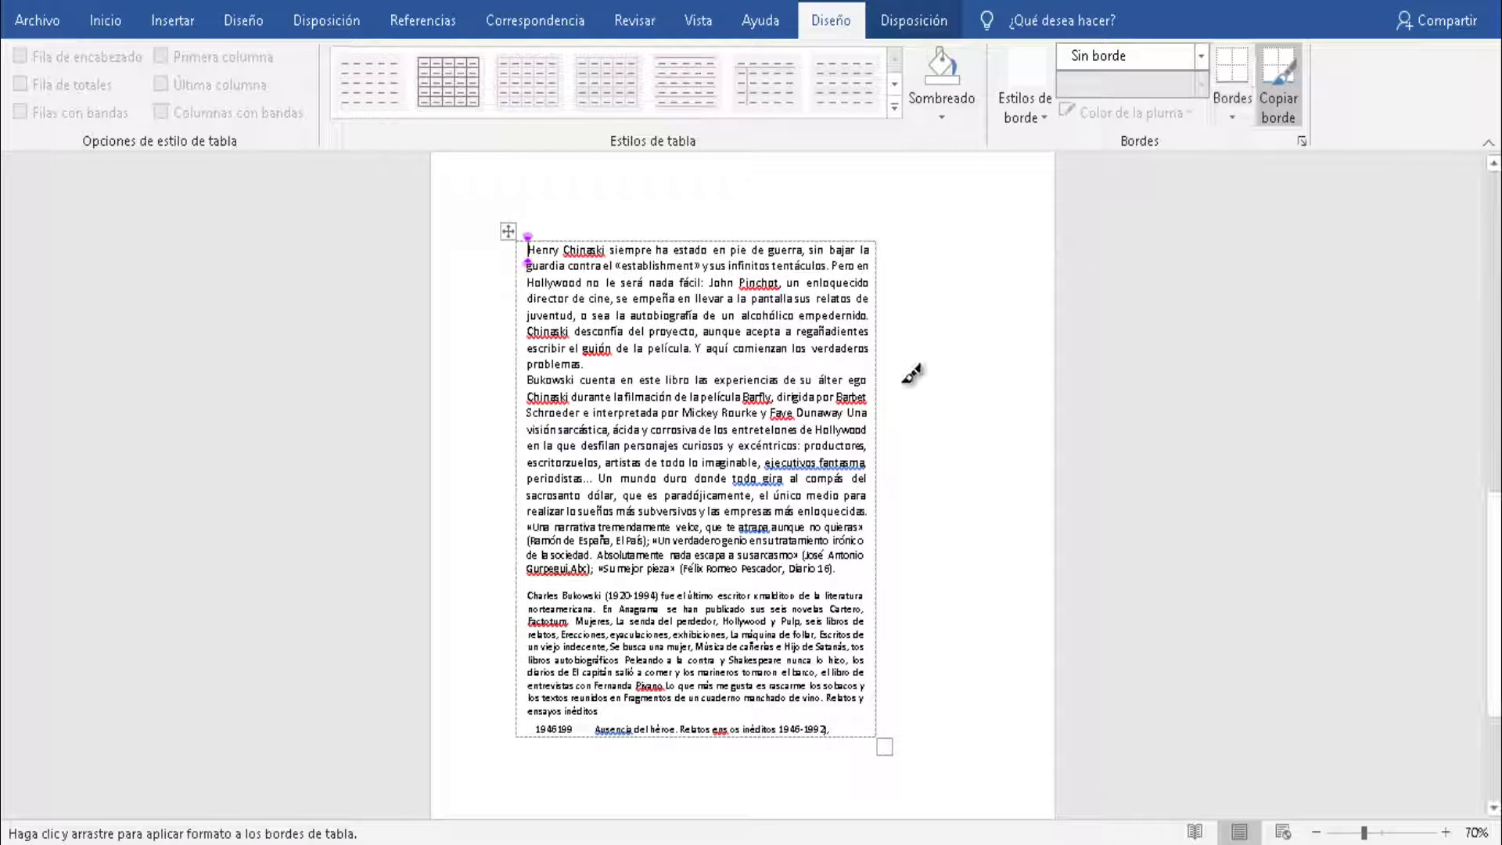
pyautogui.click(104, 26)
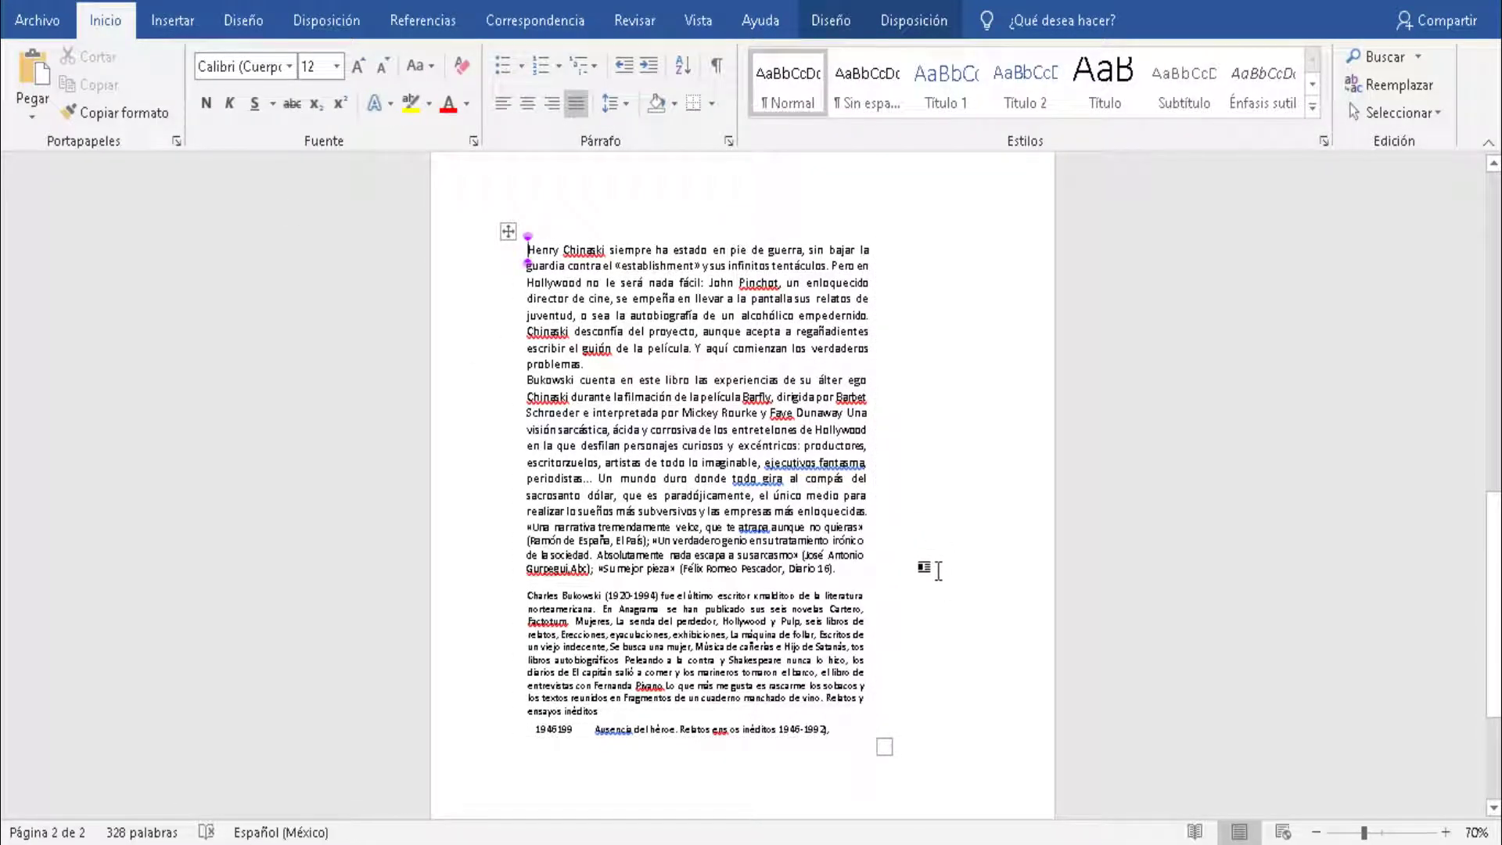
# Zoom to 90%, test-select the converted text, and snap Word to the right half of the screen
pyautogui.moveTo(1493, 603); pyautogui.dragTo(1494, 619)
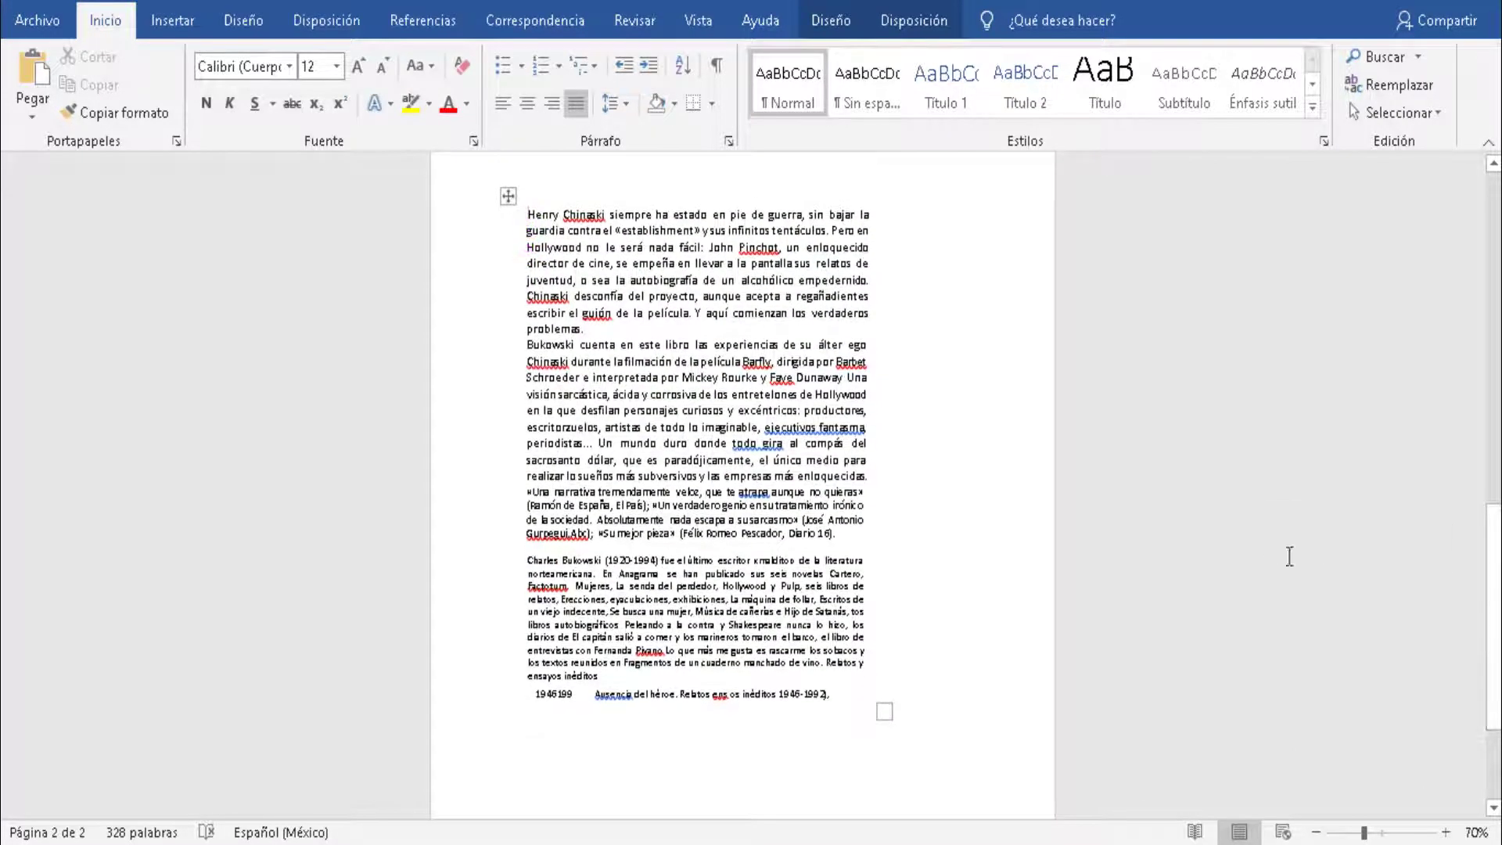
pyautogui.keyDown('ctrl'); pyautogui.scroll(1, 1007, 572); pyautogui.keyUp('ctrl')
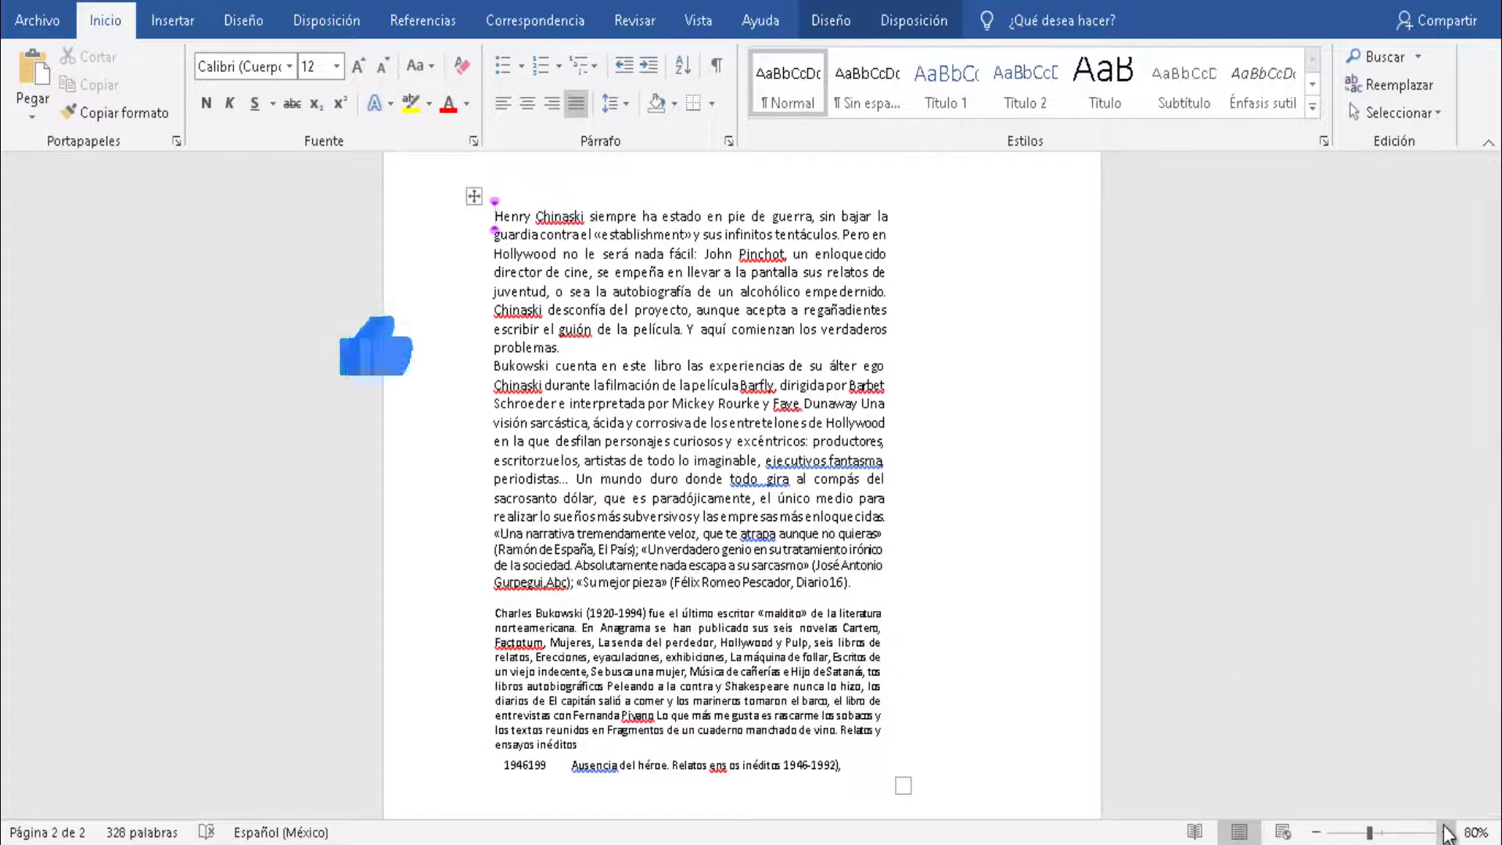
pyautogui.click(1446, 831)
pyautogui.moveTo(1494, 616)
pyautogui.mouseDown()
pyautogui.moveTo(1494, 539)
pyautogui.moveTo(1490, 590)
pyautogui.mouseUp()
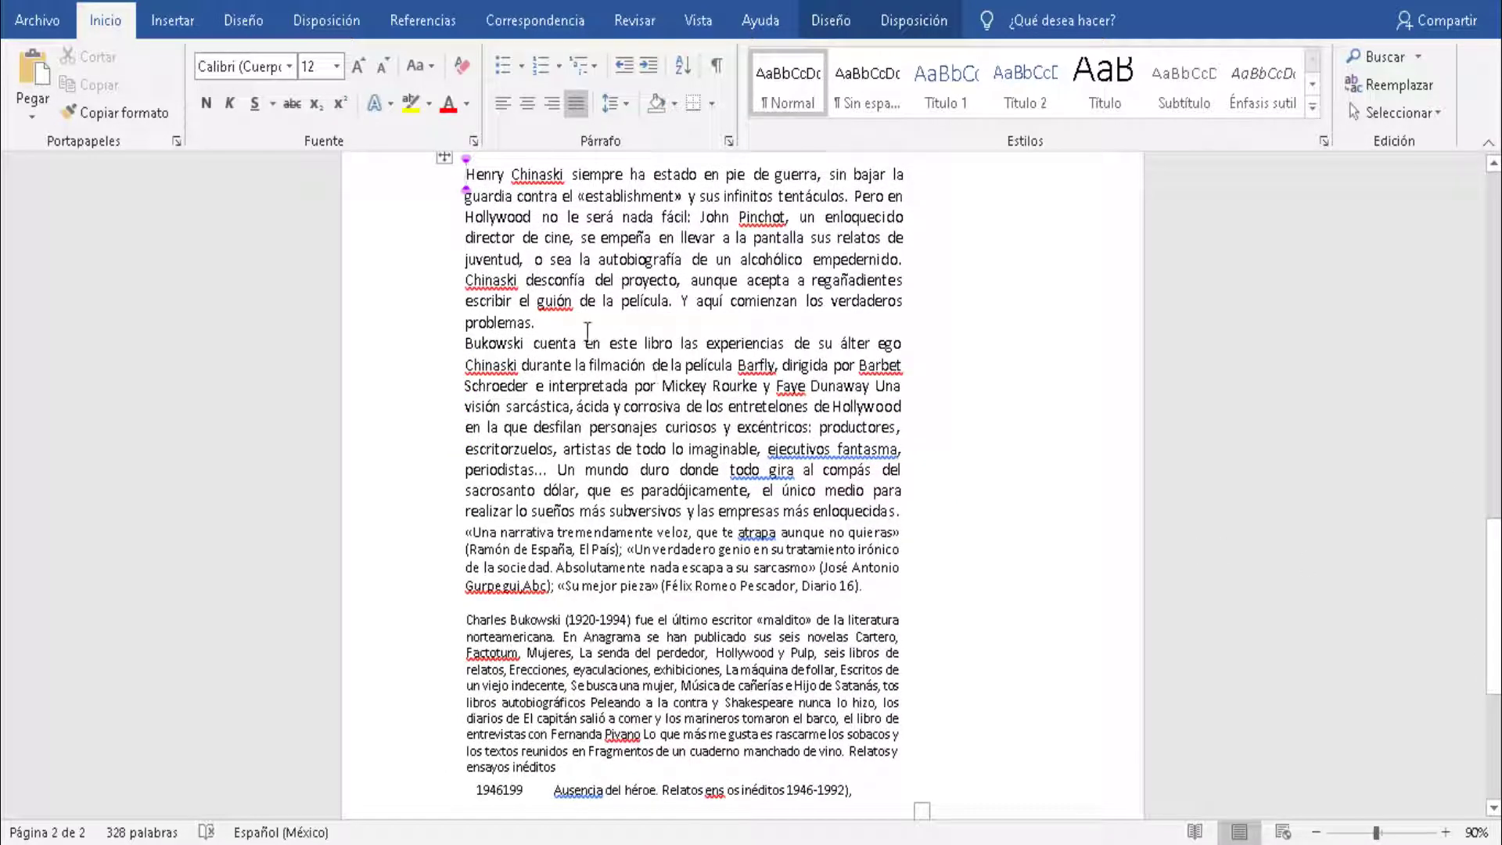
pyautogui.moveTo(587, 331); pyautogui.dragTo(686, 462)
pyautogui.click(686, 469)
pyautogui.moveTo(552, 342); pyautogui.dragTo(708, 539)
pyautogui.click(704, 532)
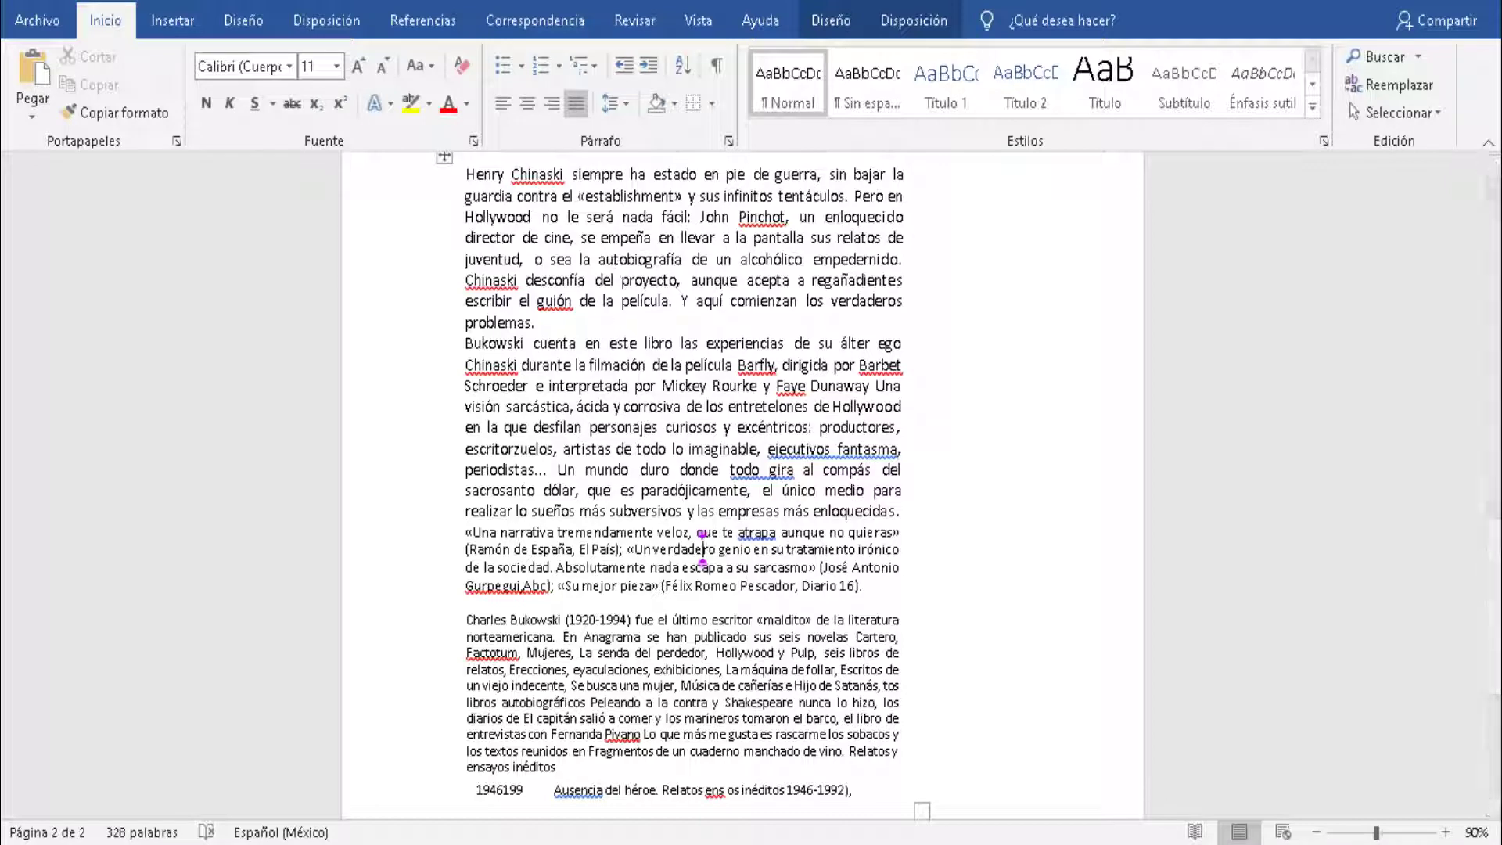
pyautogui.press('super+Right')
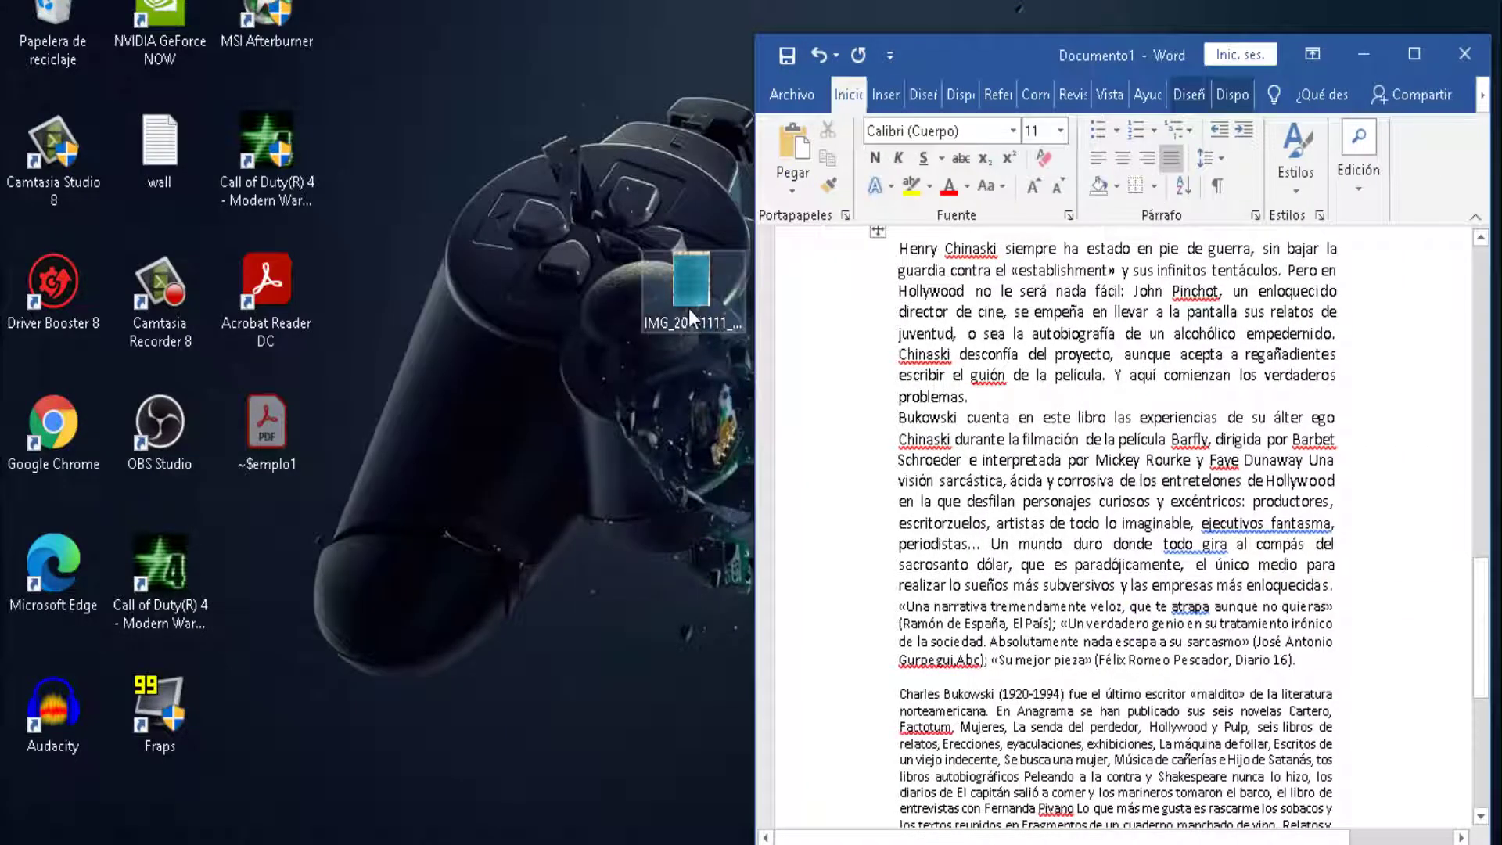
# Compare the book-back photo in Photos with the Word text, then close both, discarding Documento1
pyautogui.doubleClick(689, 308)
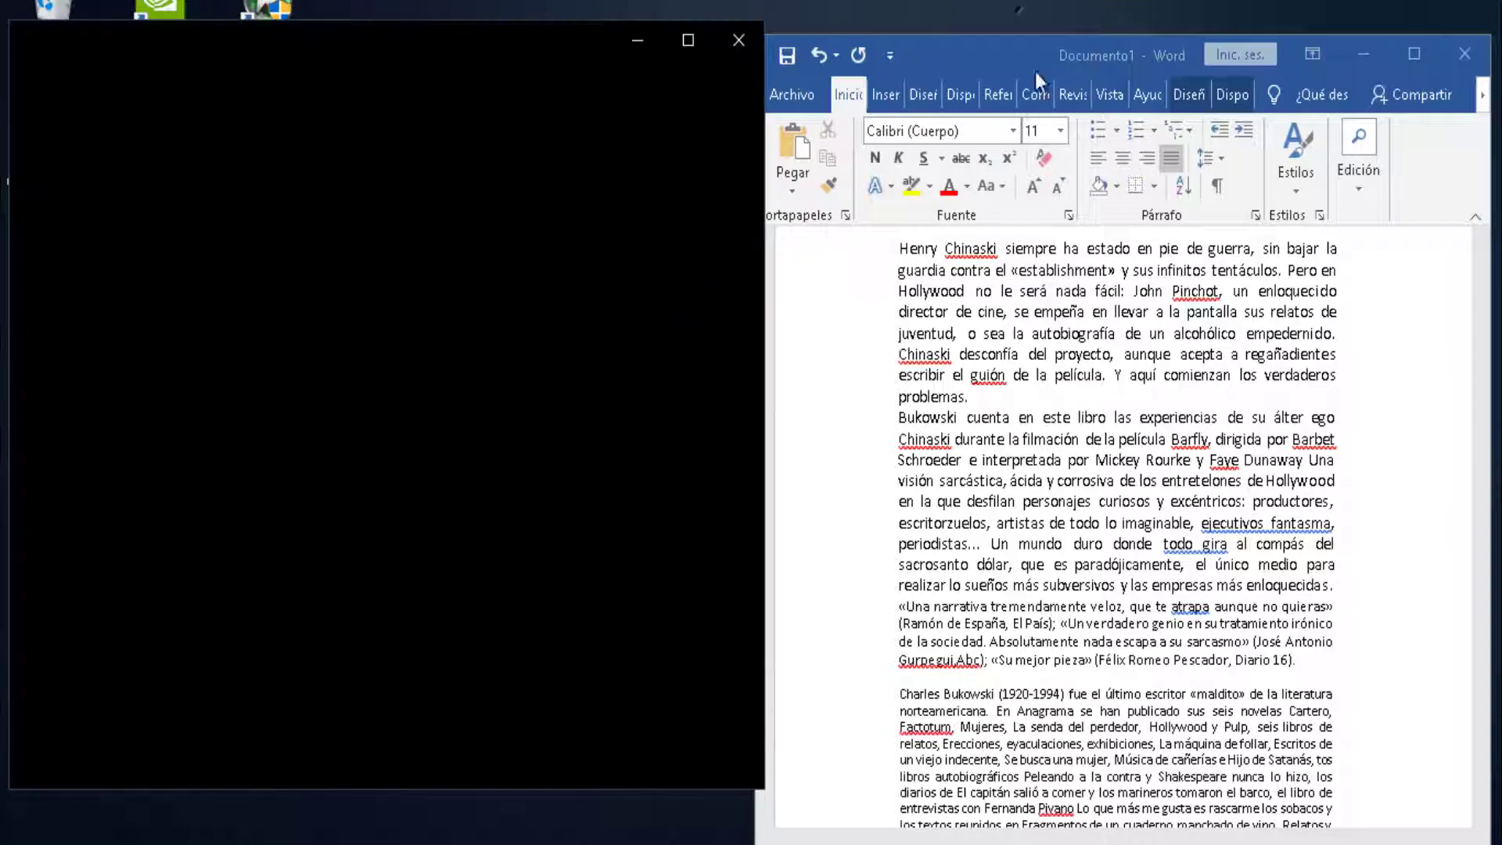
pyautogui.doubleClick(1120, 33)
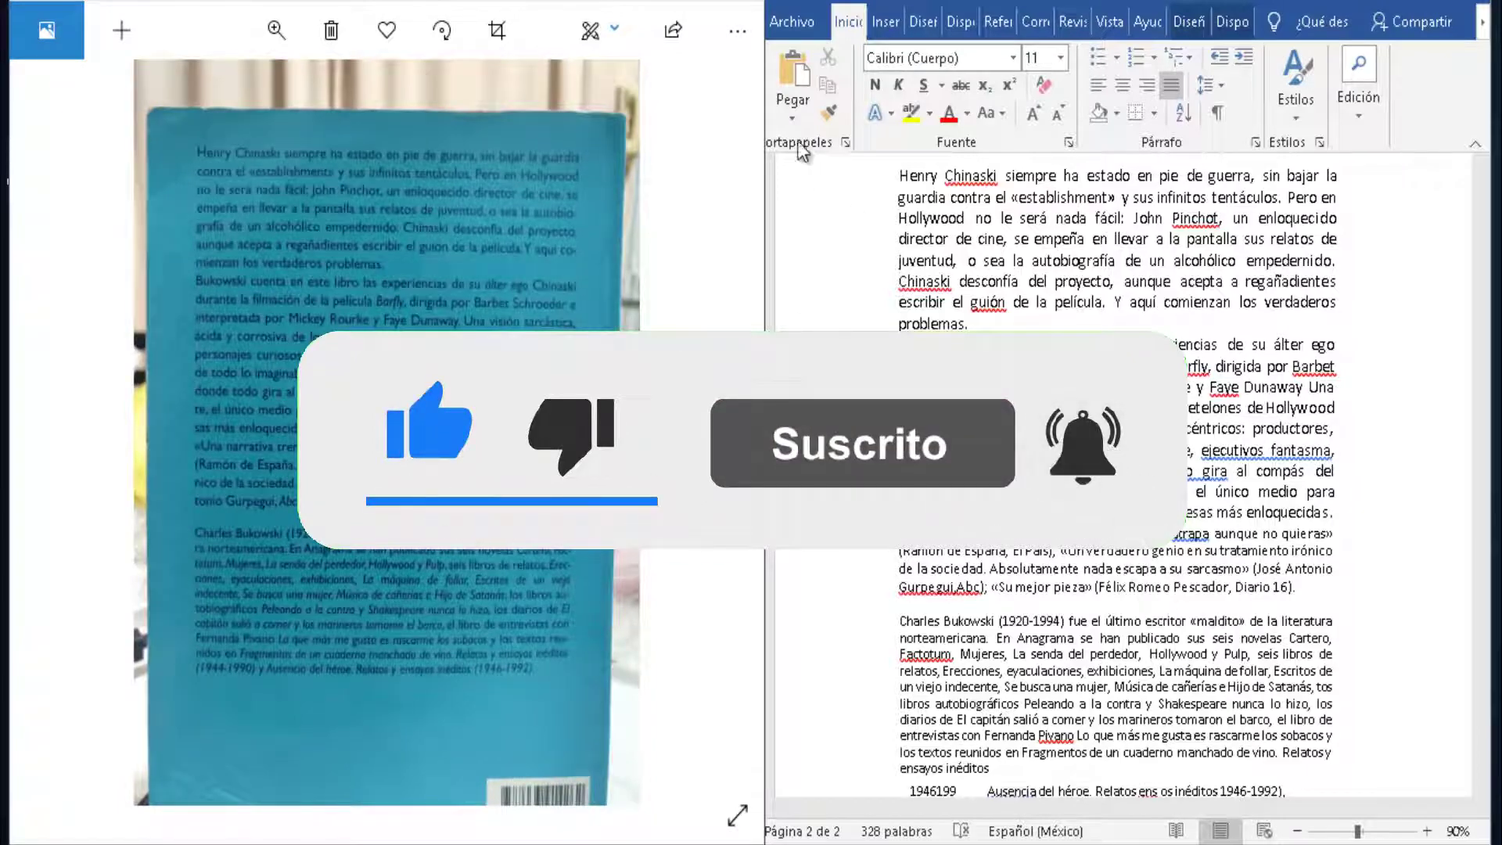
pyautogui.click(742, 2)
pyautogui.click(1475, 4)
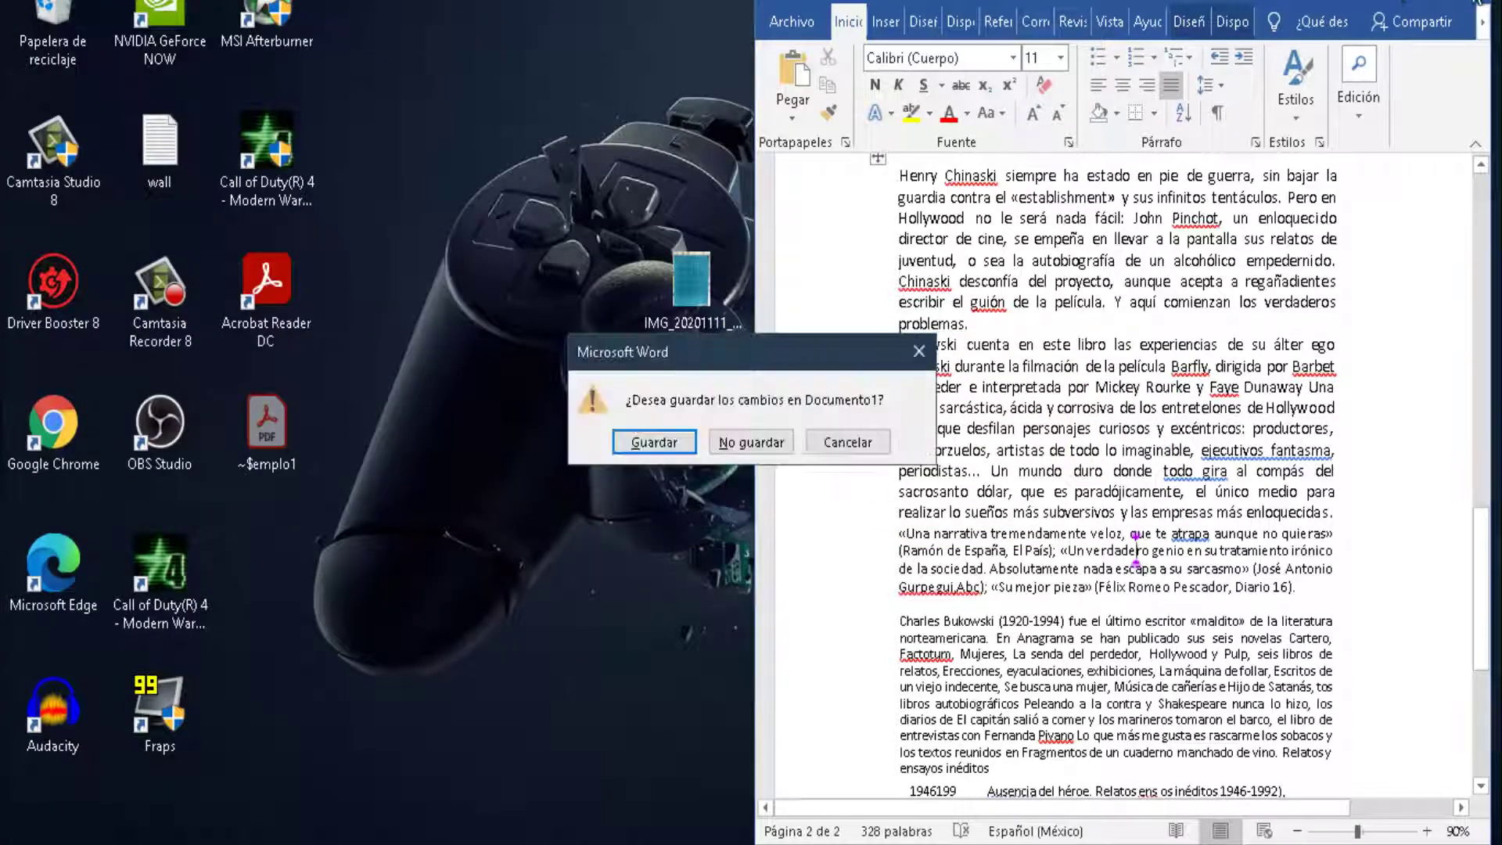
pyautogui.click(773, 443)
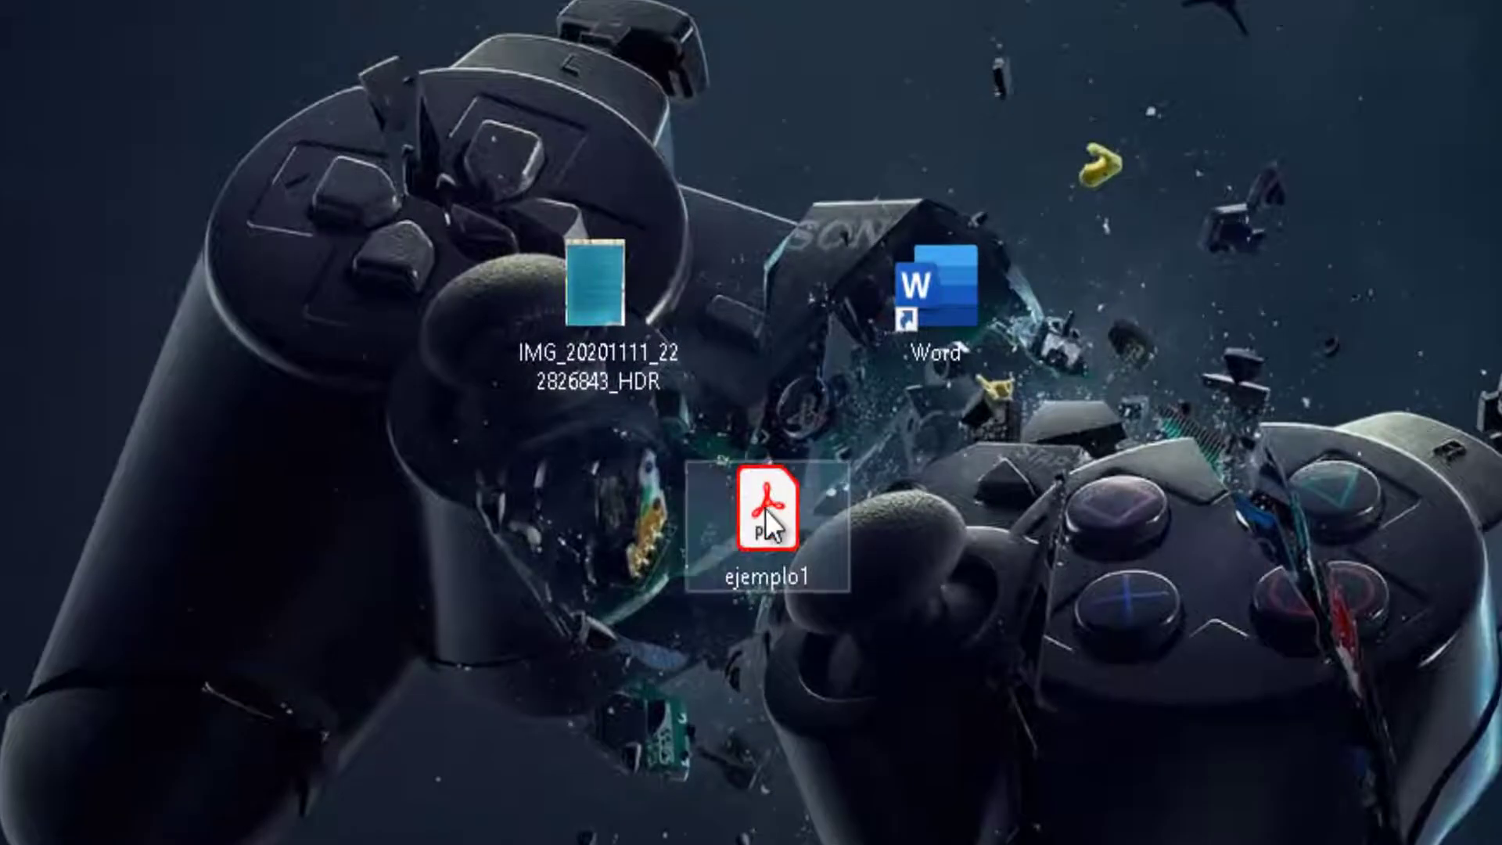
# Drop the ejemplo1 PDF onto Word, accept the conversion, review the editable text, then close it
pyautogui.click(766, 532)
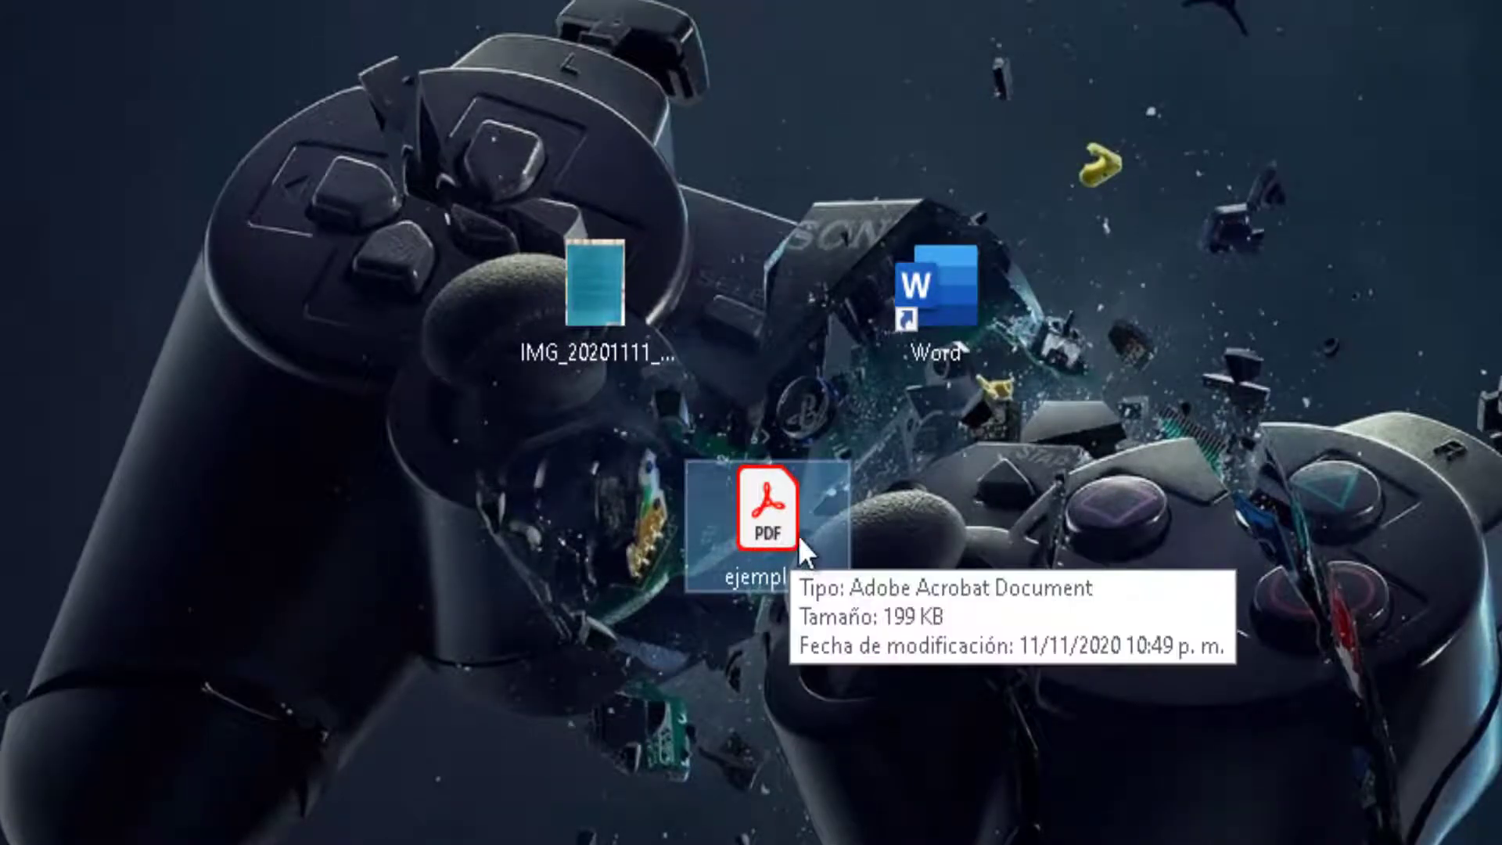
pyautogui.click(1082, 588)
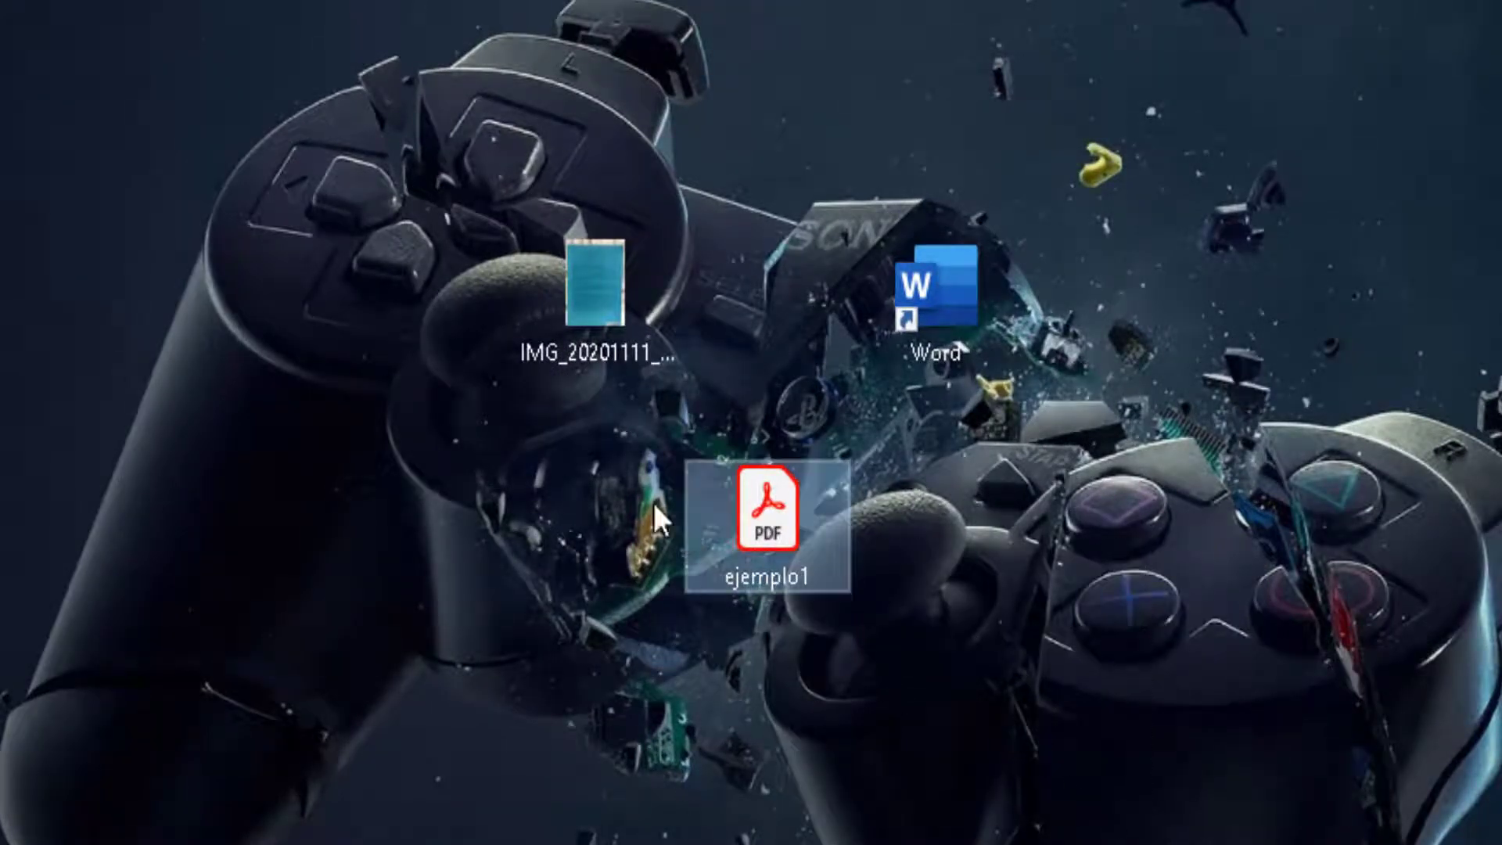
pyautogui.moveTo(758, 528)
pyautogui.mouseDown()
pyautogui.moveTo(939, 293)
pyautogui.moveTo(934, 276)
pyautogui.mouseUp()
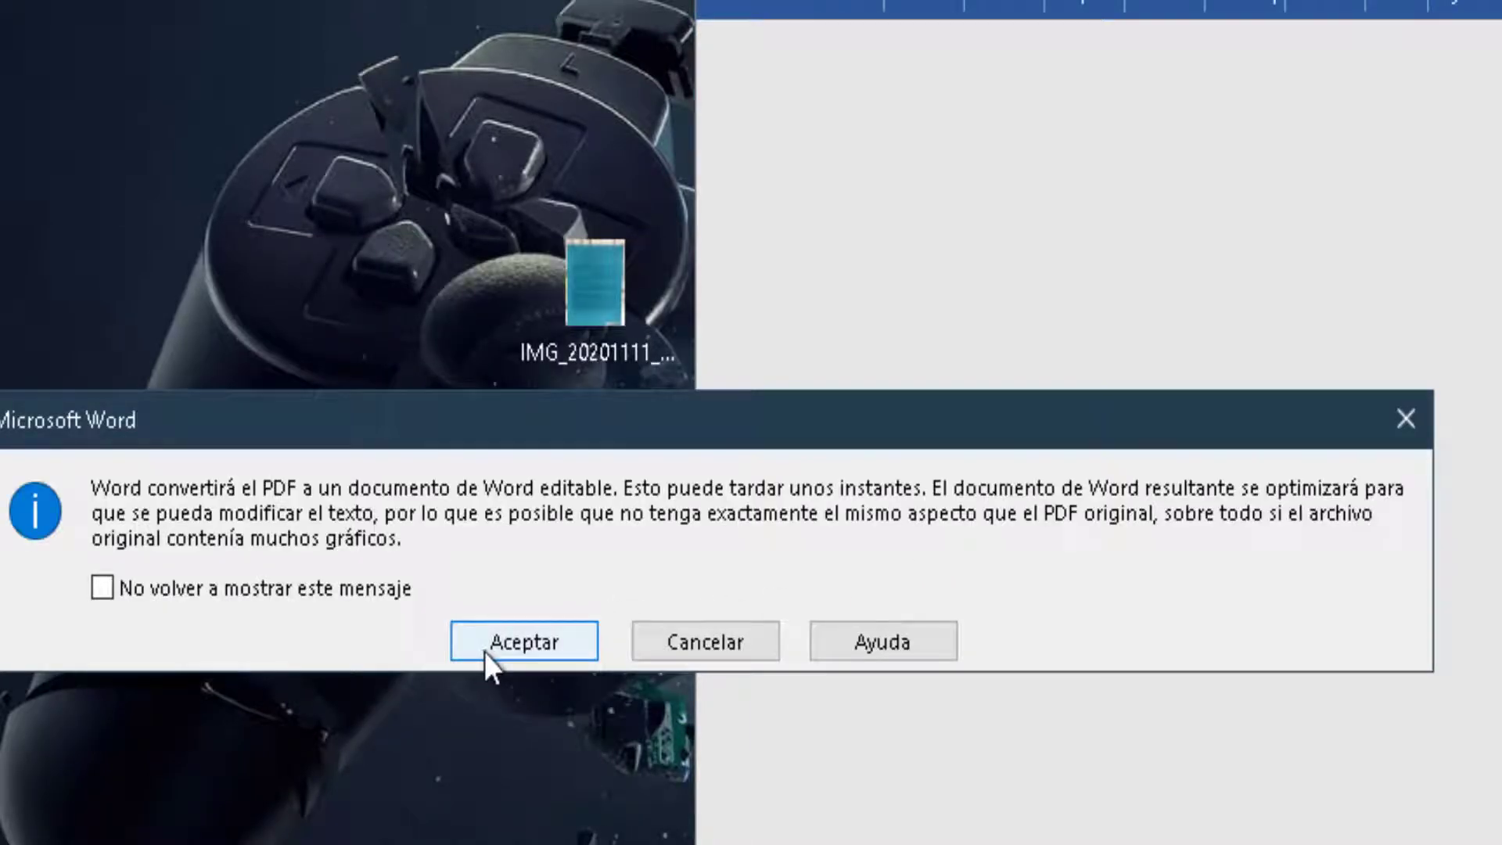
pyautogui.click(491, 651)
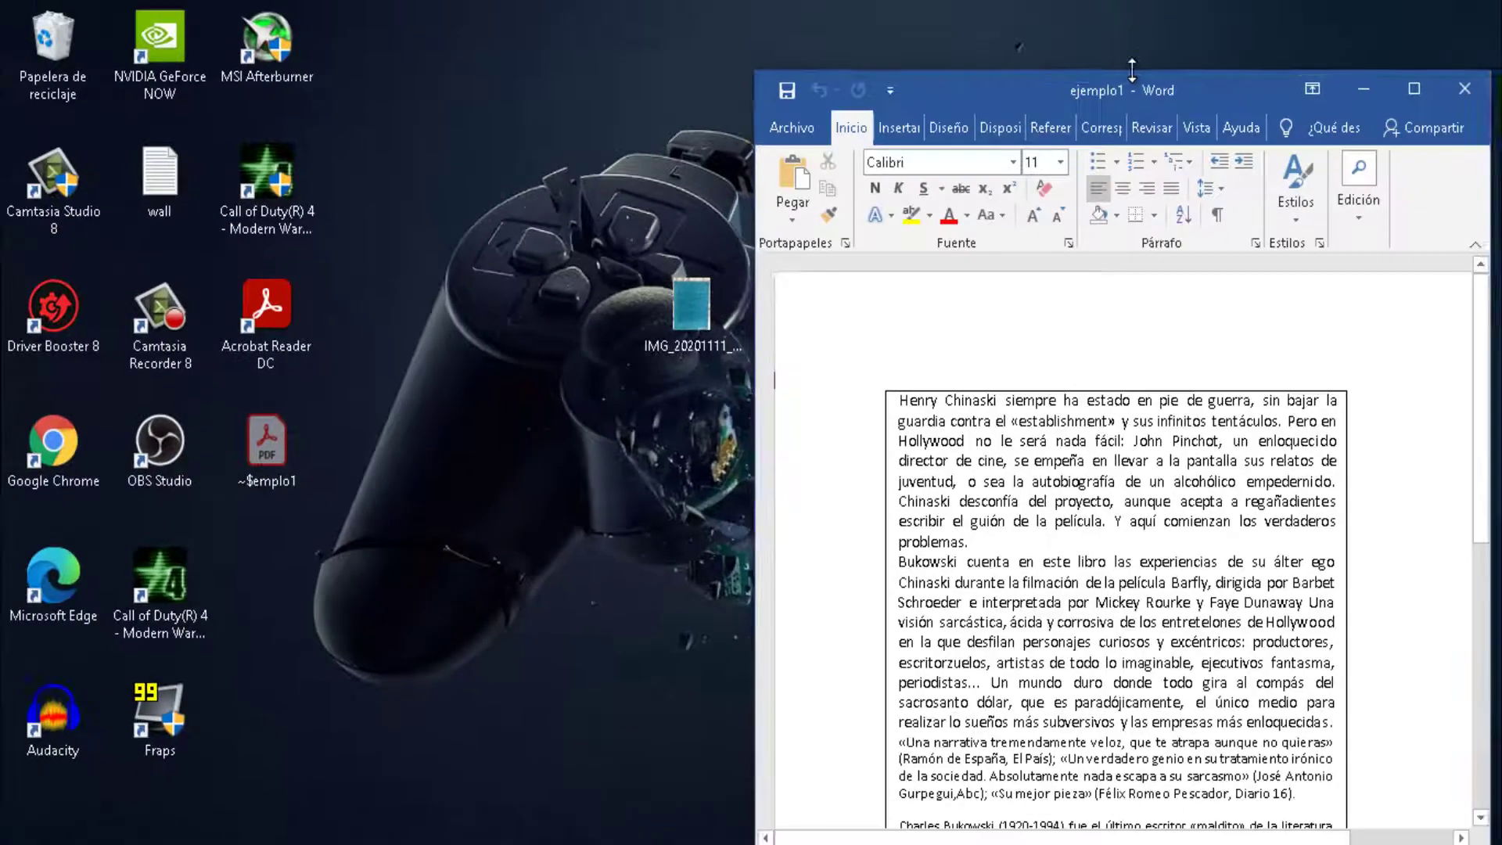
pyautogui.doubleClick(1132, 69)
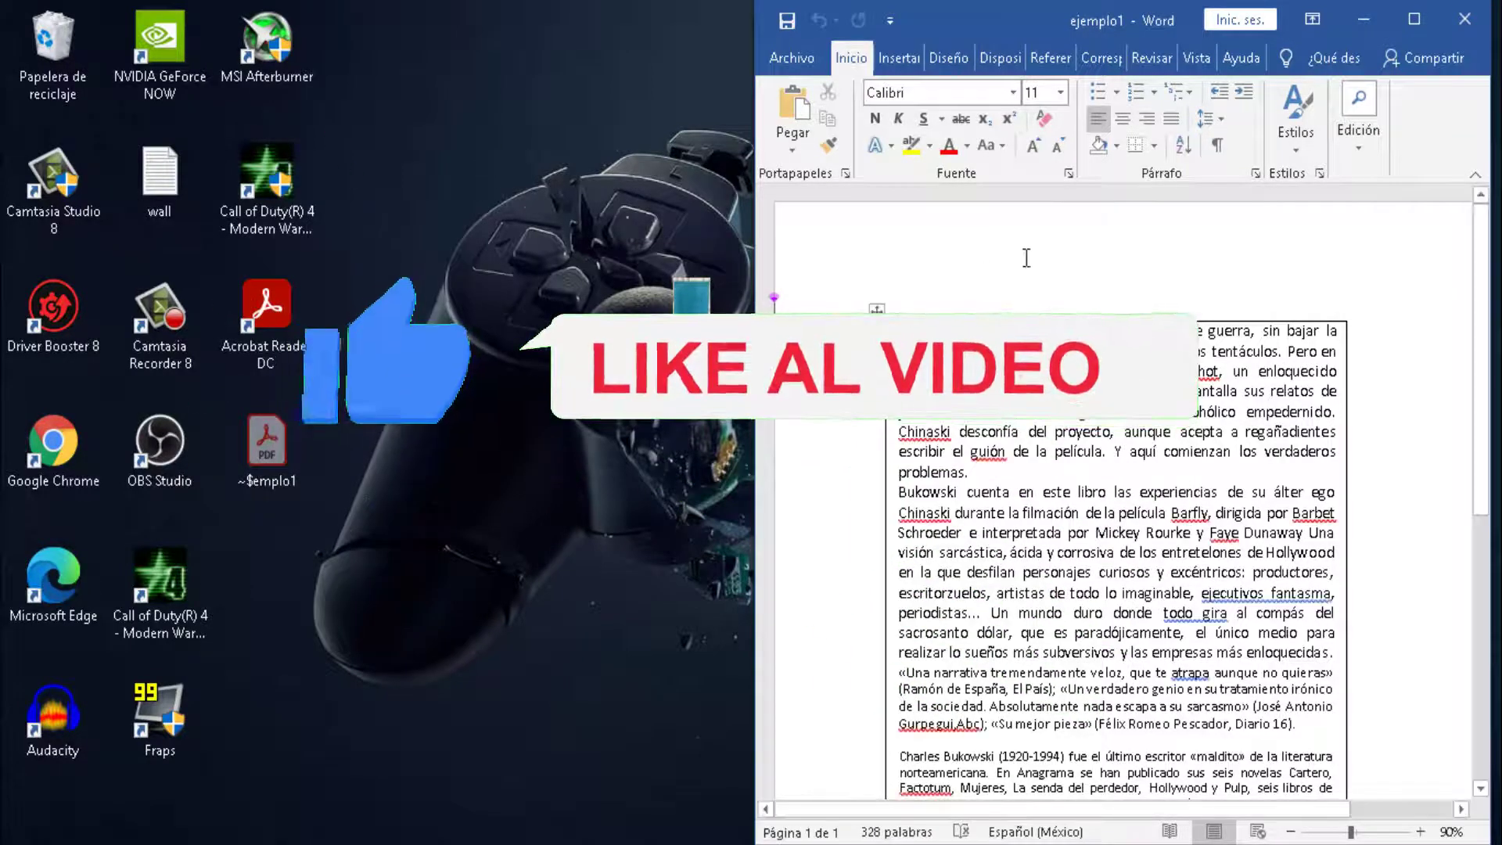
pyautogui.click(1466, 20)
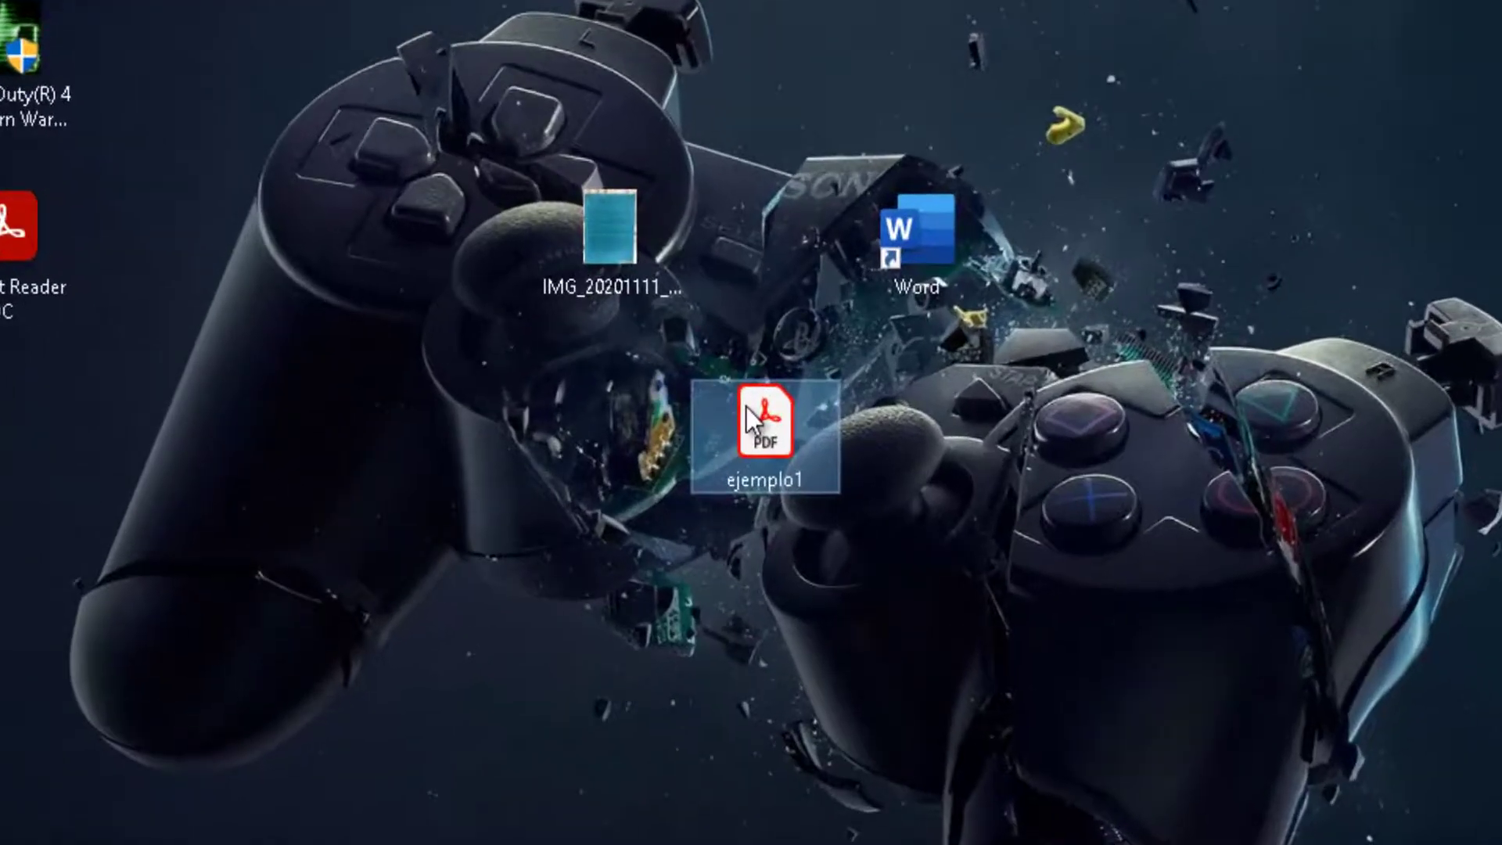
# Choose Word for ejemplo1 via Abrir con > Elegir otra aplicación > Más aplicaciones
pyautogui.rightClick(787, 432)
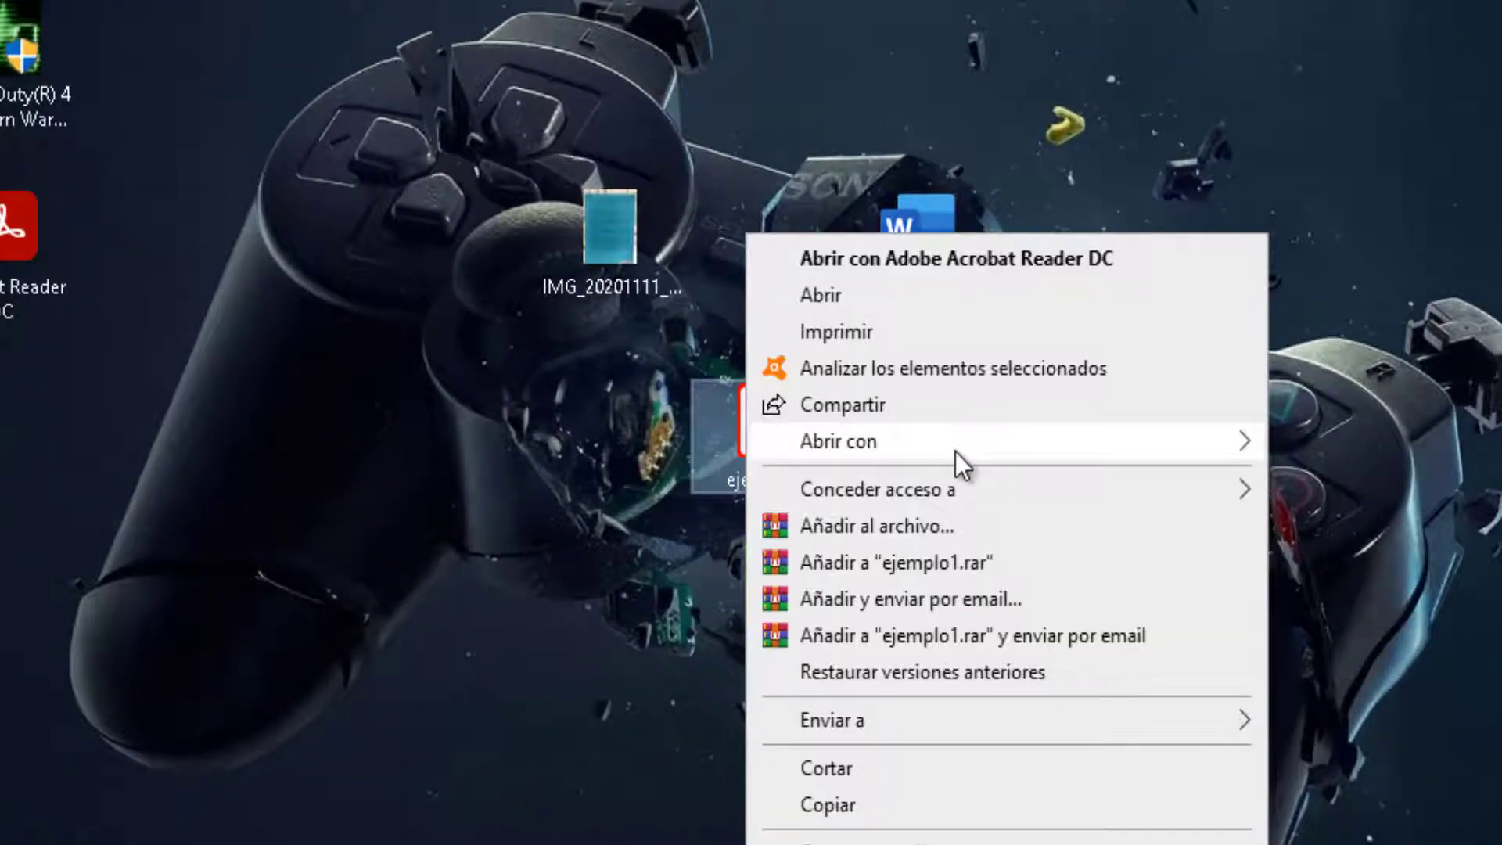
pyautogui.moveTo(838, 440)
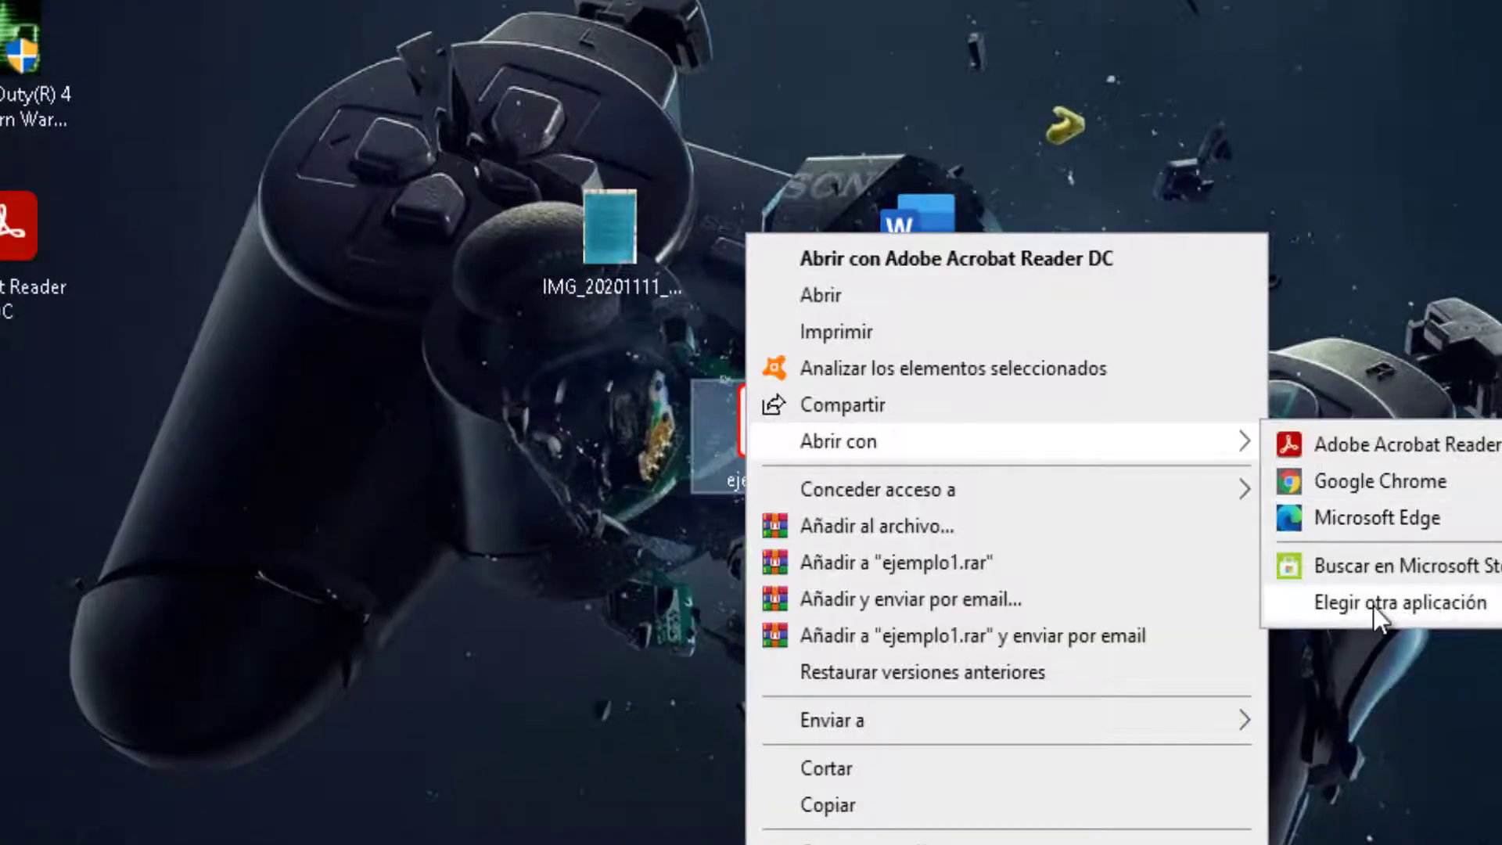
pyautogui.click(1387, 606)
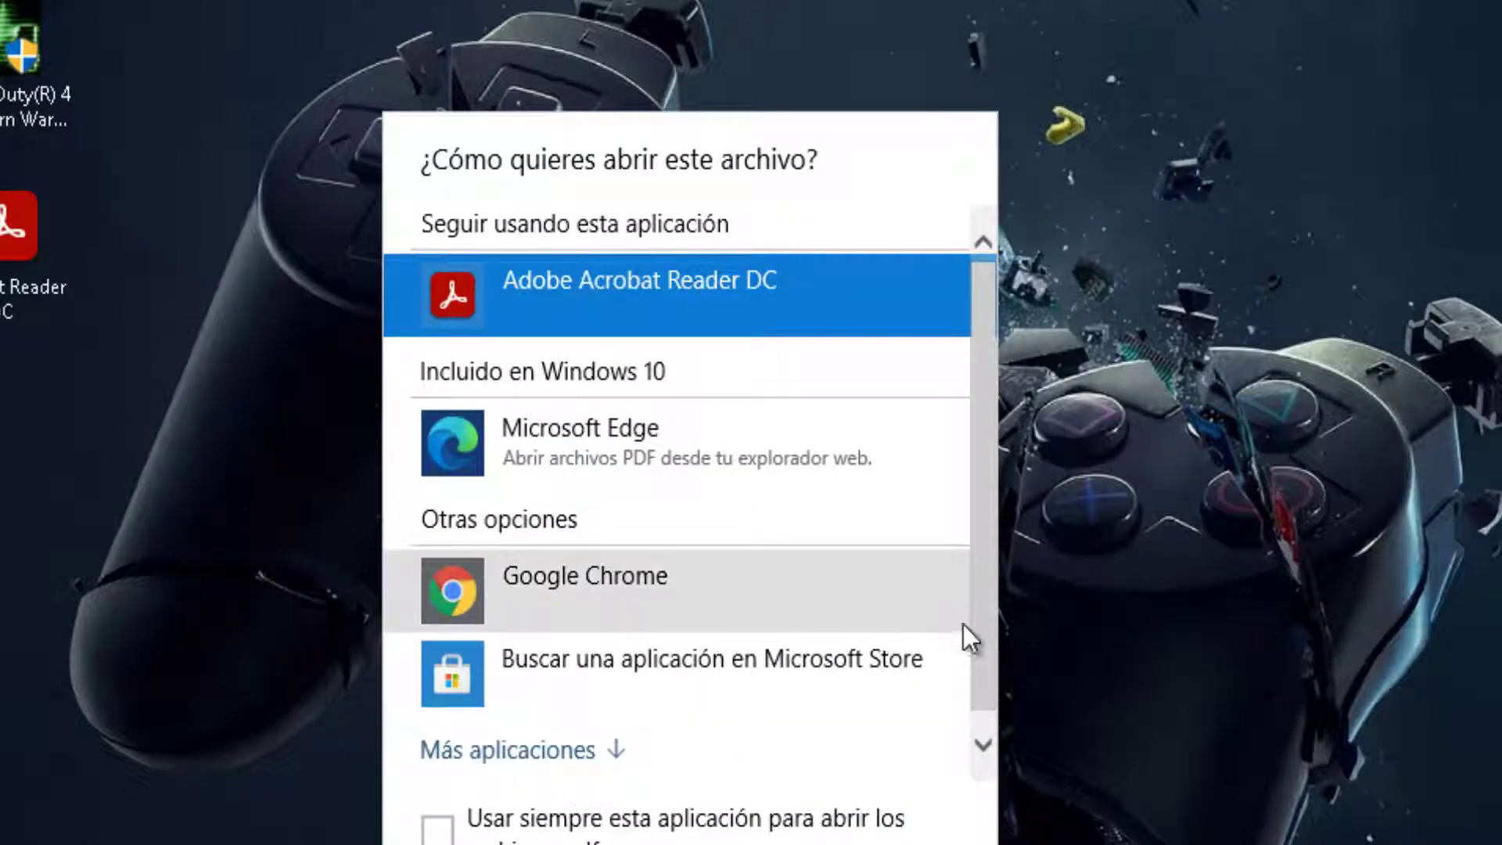
pyautogui.scroll(-1, 979, 717)
pyautogui.click(557, 731)
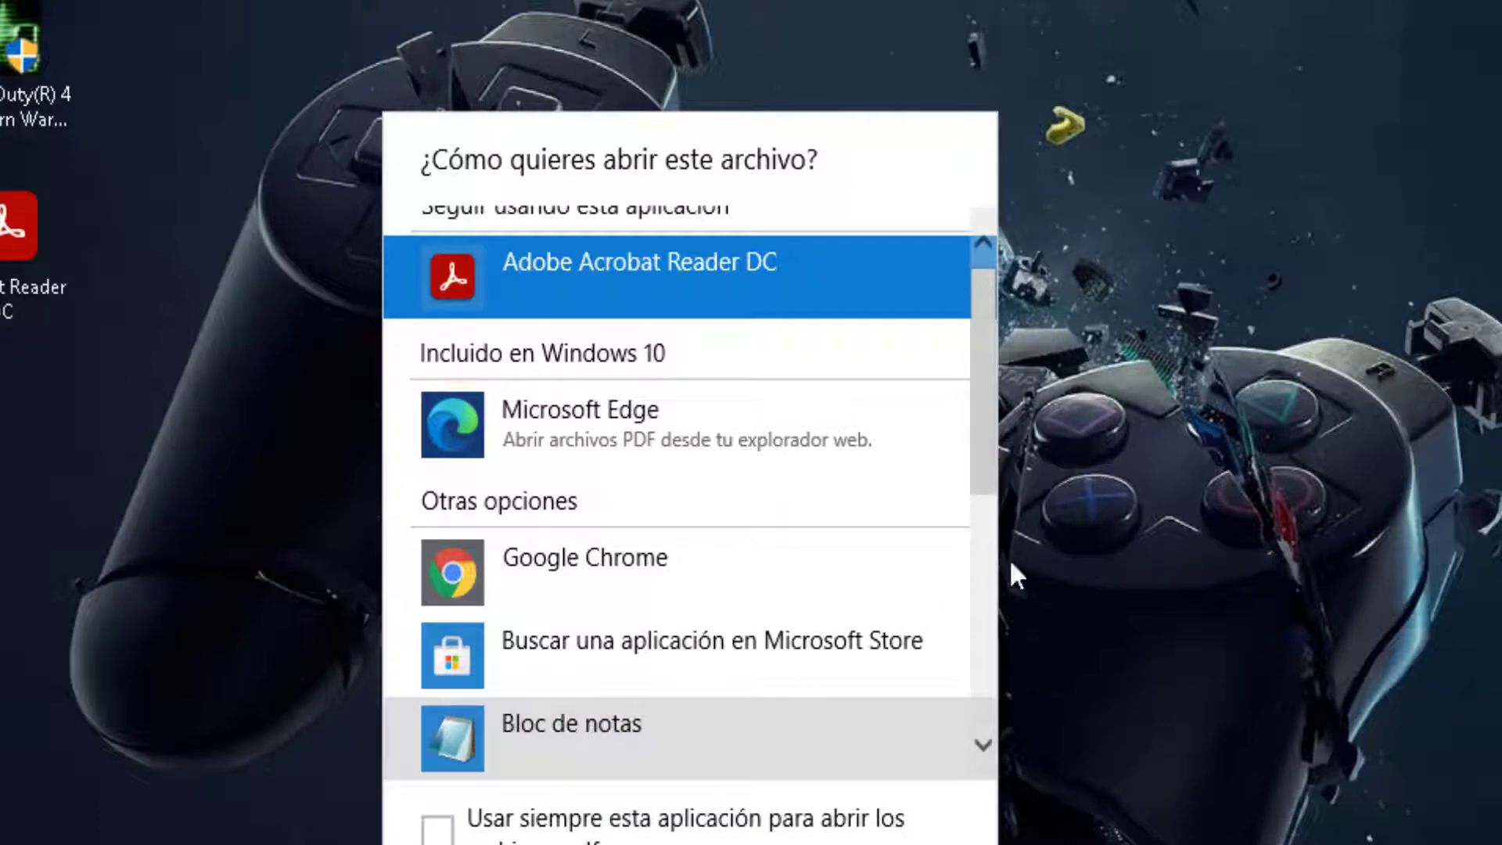
pyautogui.moveTo(989, 409); pyautogui.dragTo(790, 632)
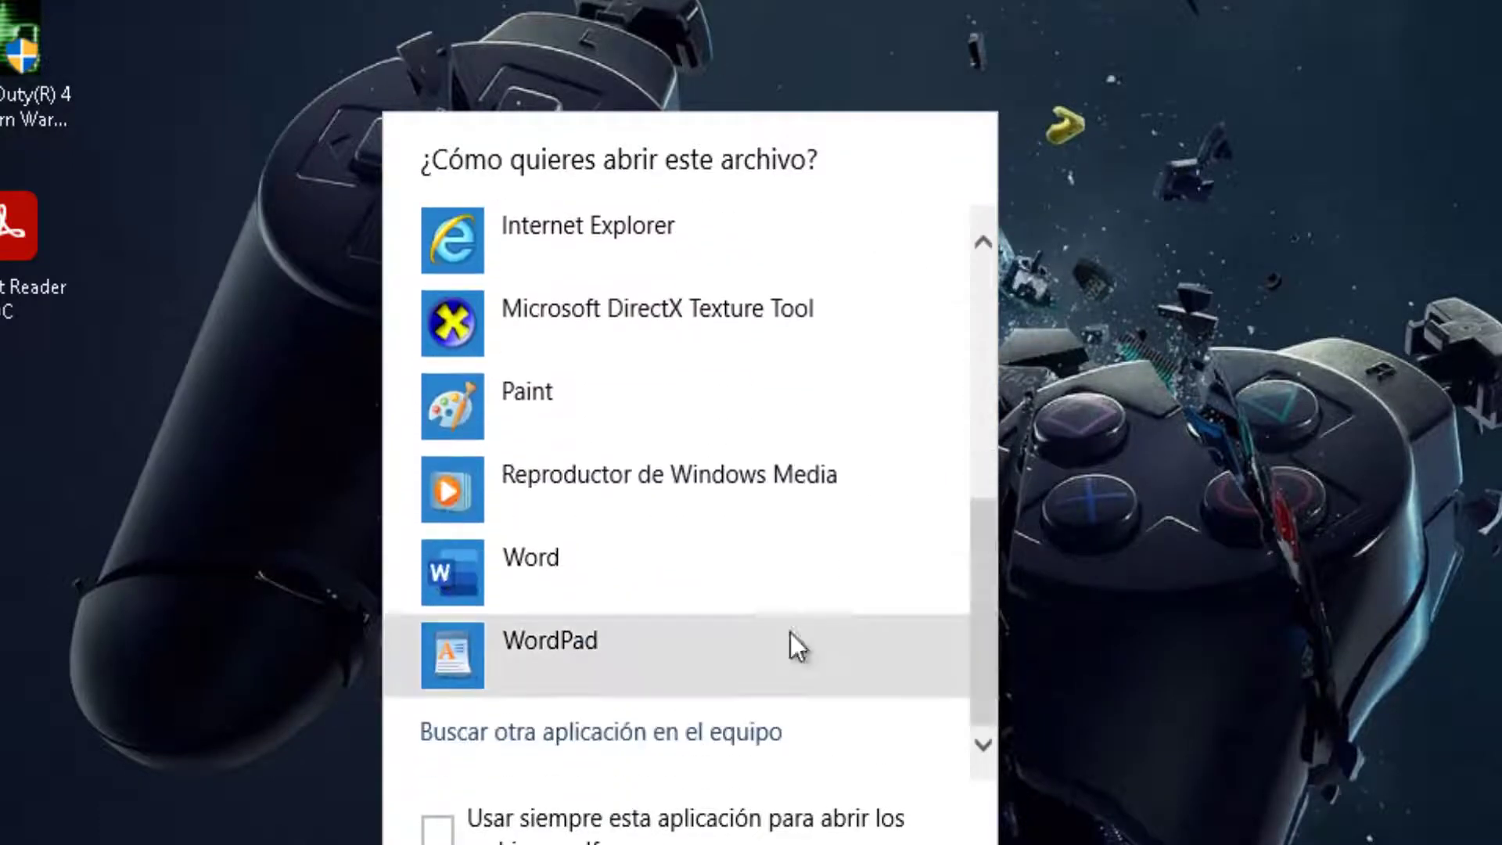
pyautogui.doubleClick(571, 543)
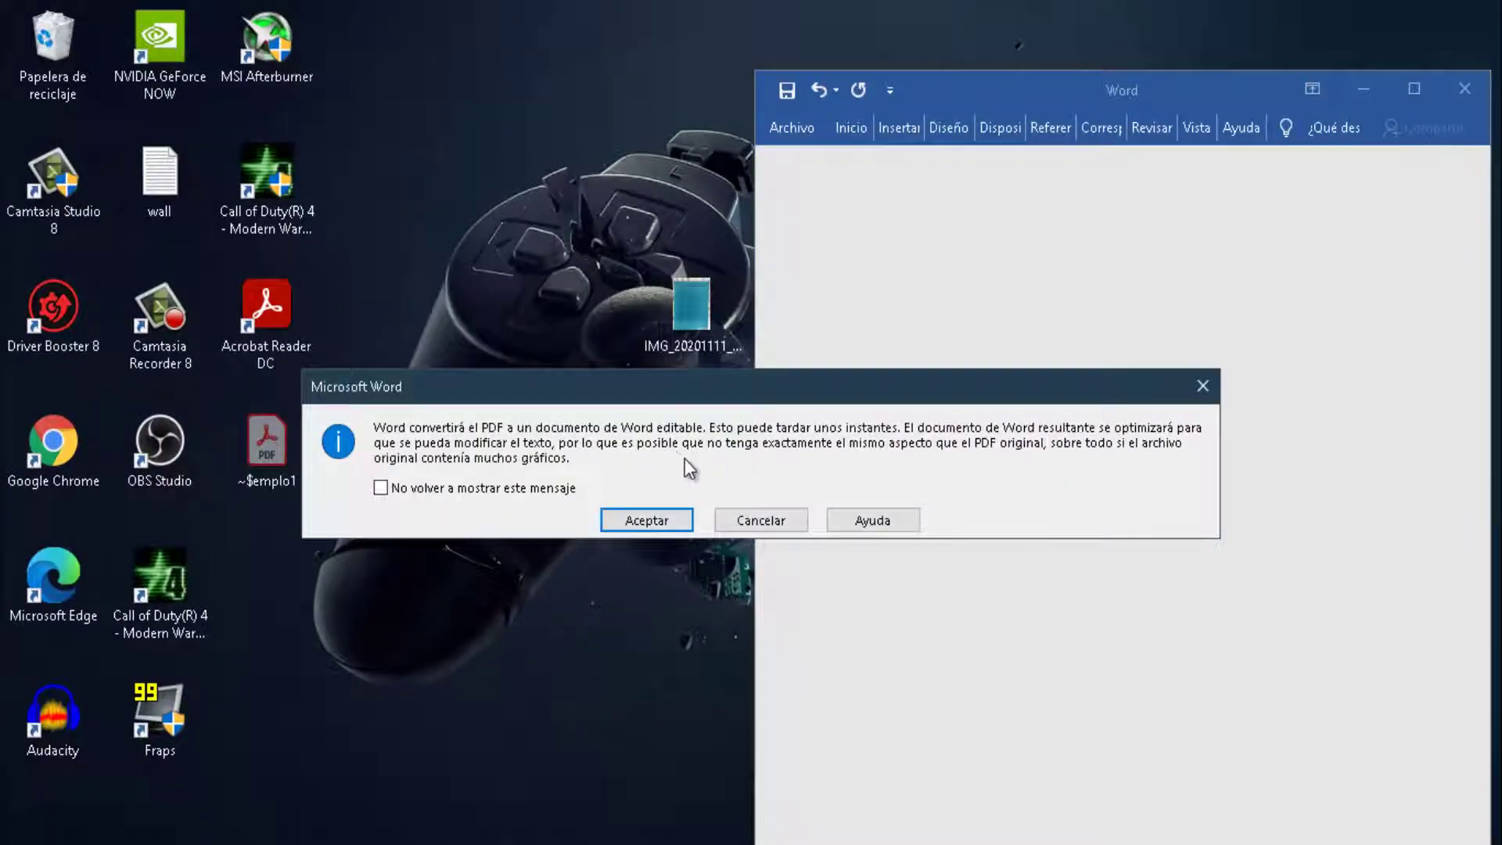
# Accept the PDF conversion and move the editable ejemplo1 document to the top of the screen
pyautogui.click(630, 520)
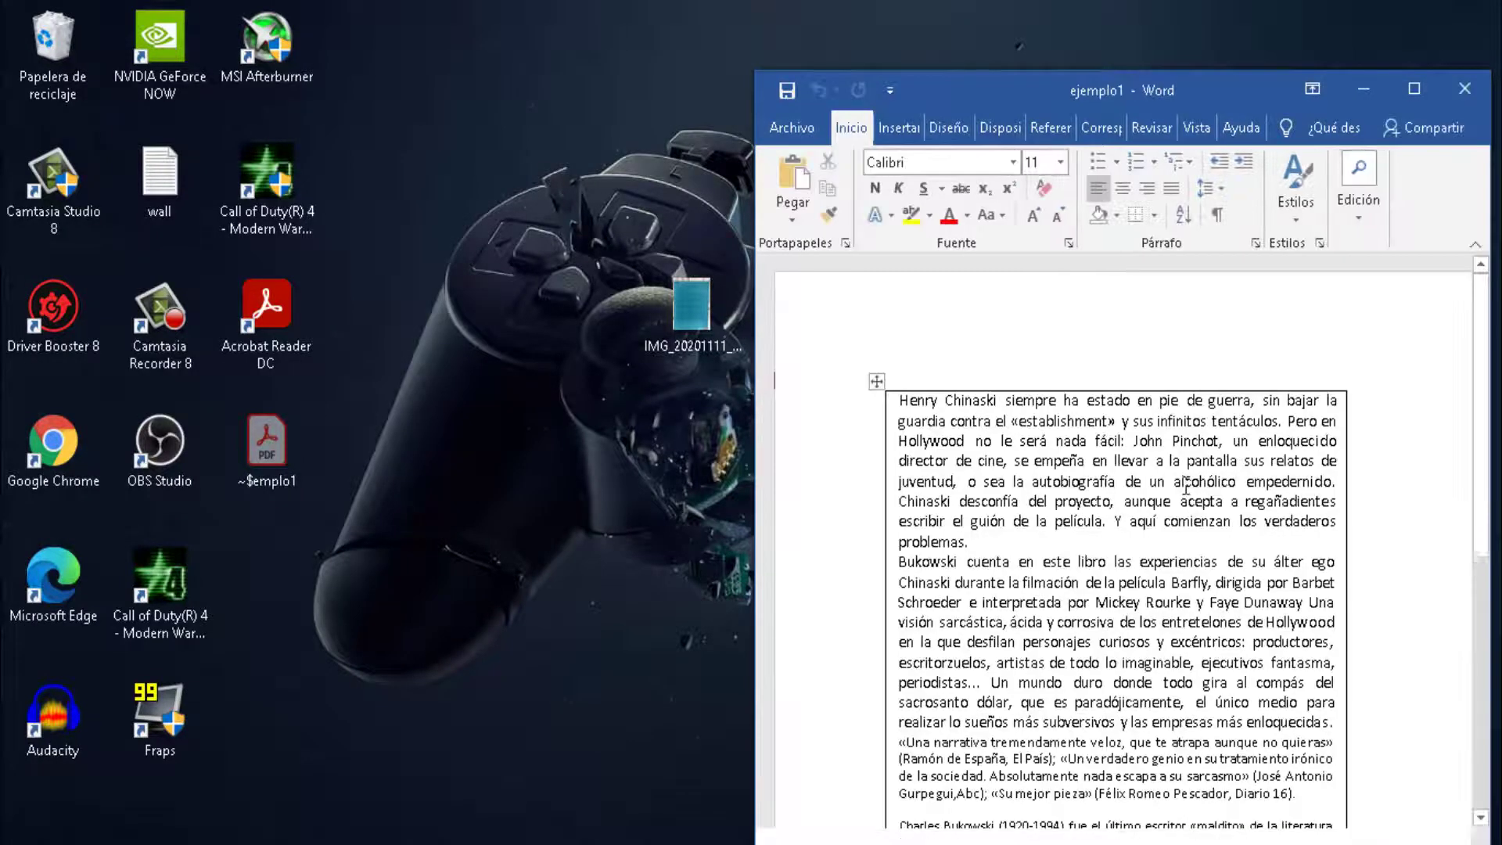
pyautogui.scroll(-3, 1481, 354)
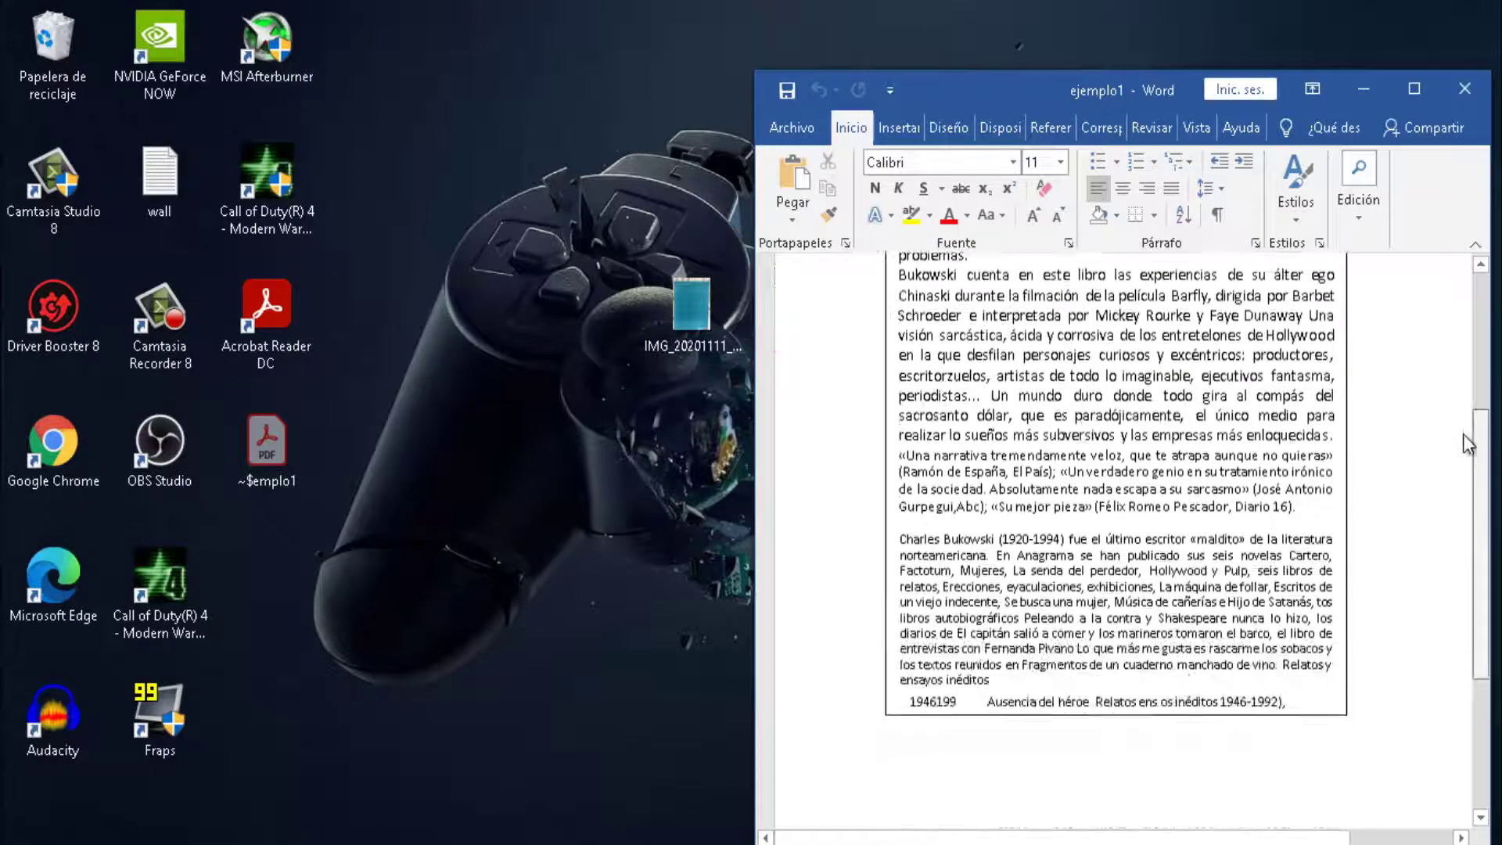
pyautogui.scroll(3, 1481, 354)
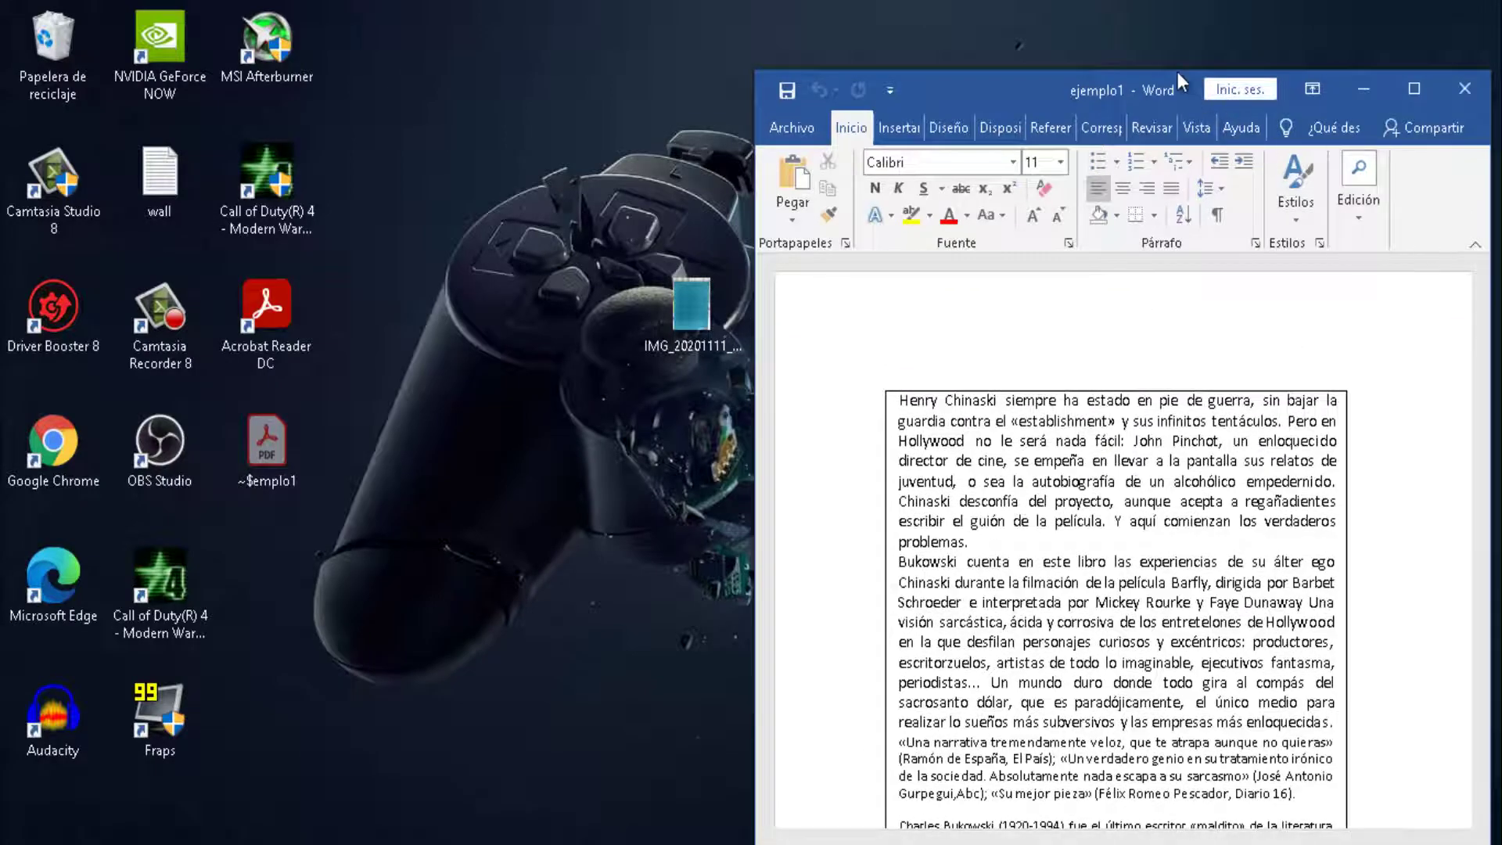
pyautogui.moveTo(1181, 78); pyautogui.dragTo(1181, 8)
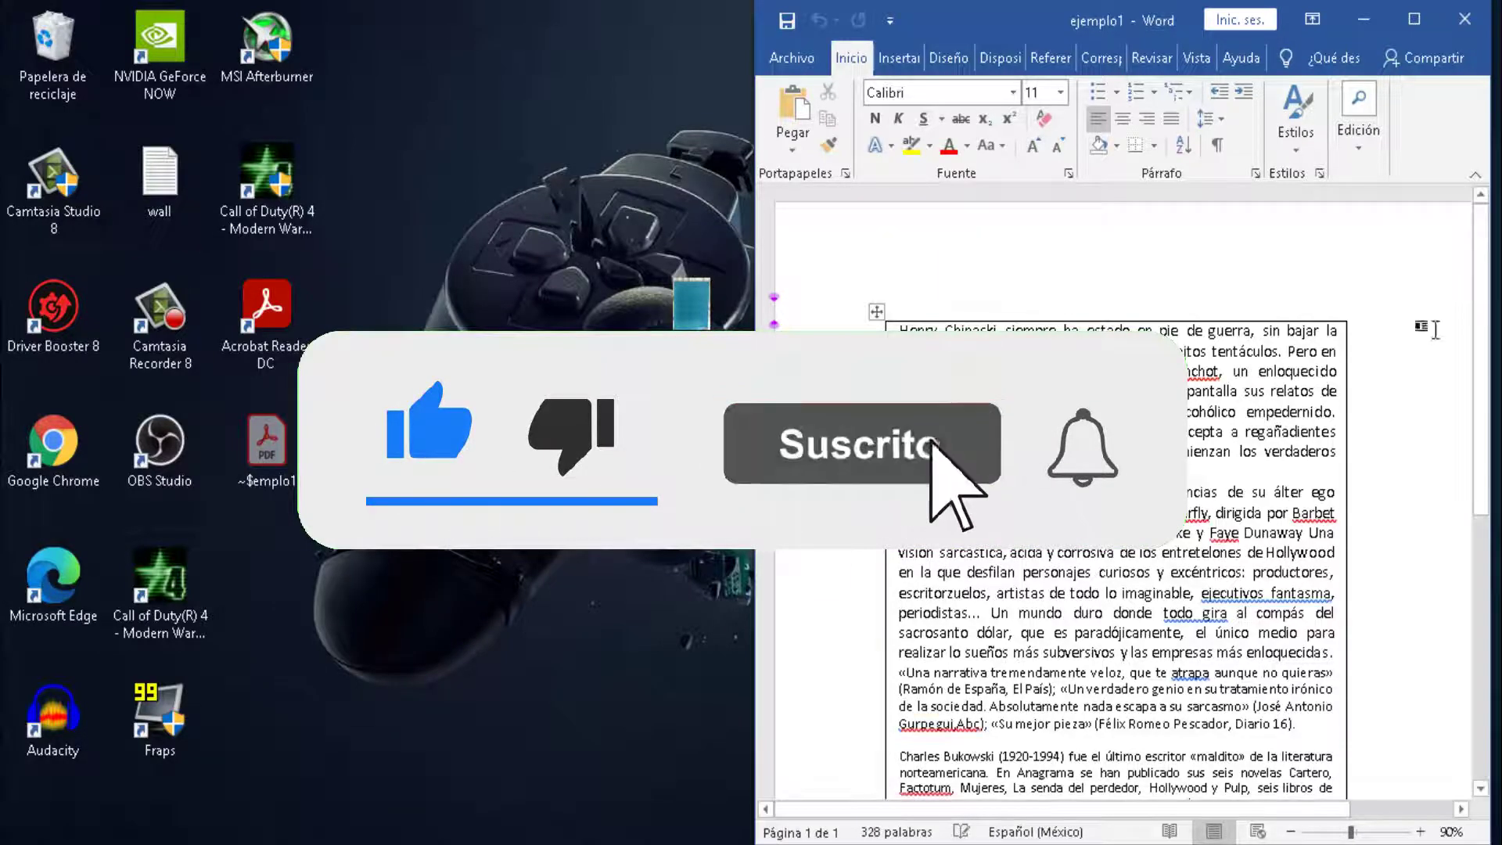
# Scroll through the converted ejemplo1 text, then close the Word window
pyautogui.scroll(-2, 1480, 456)
pyautogui.scroll(-4, 1480, 456)
pyautogui.scroll(6, 1474, 311)
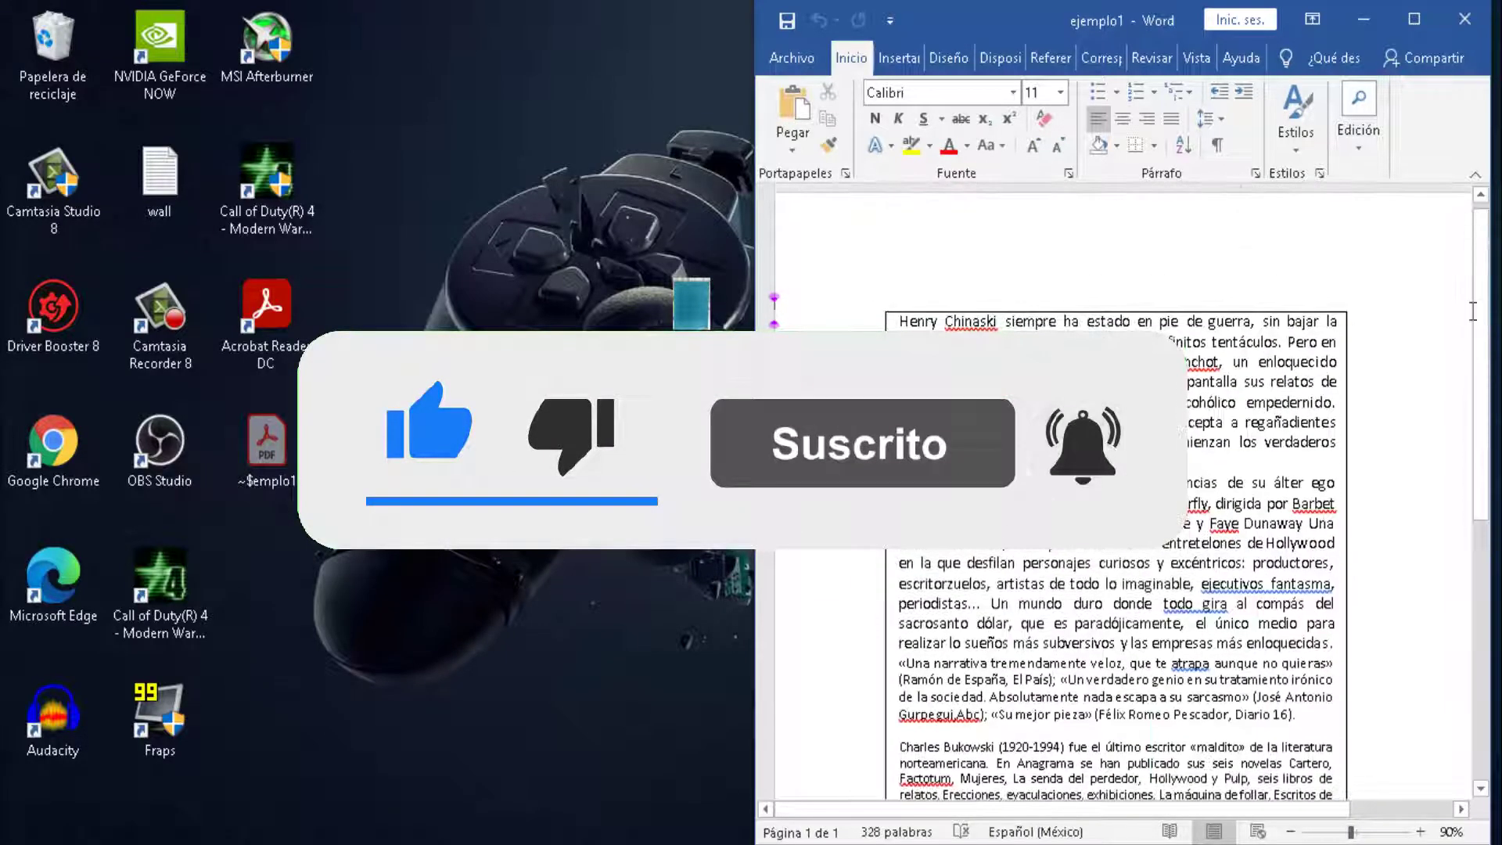
pyautogui.click(1364, 20)
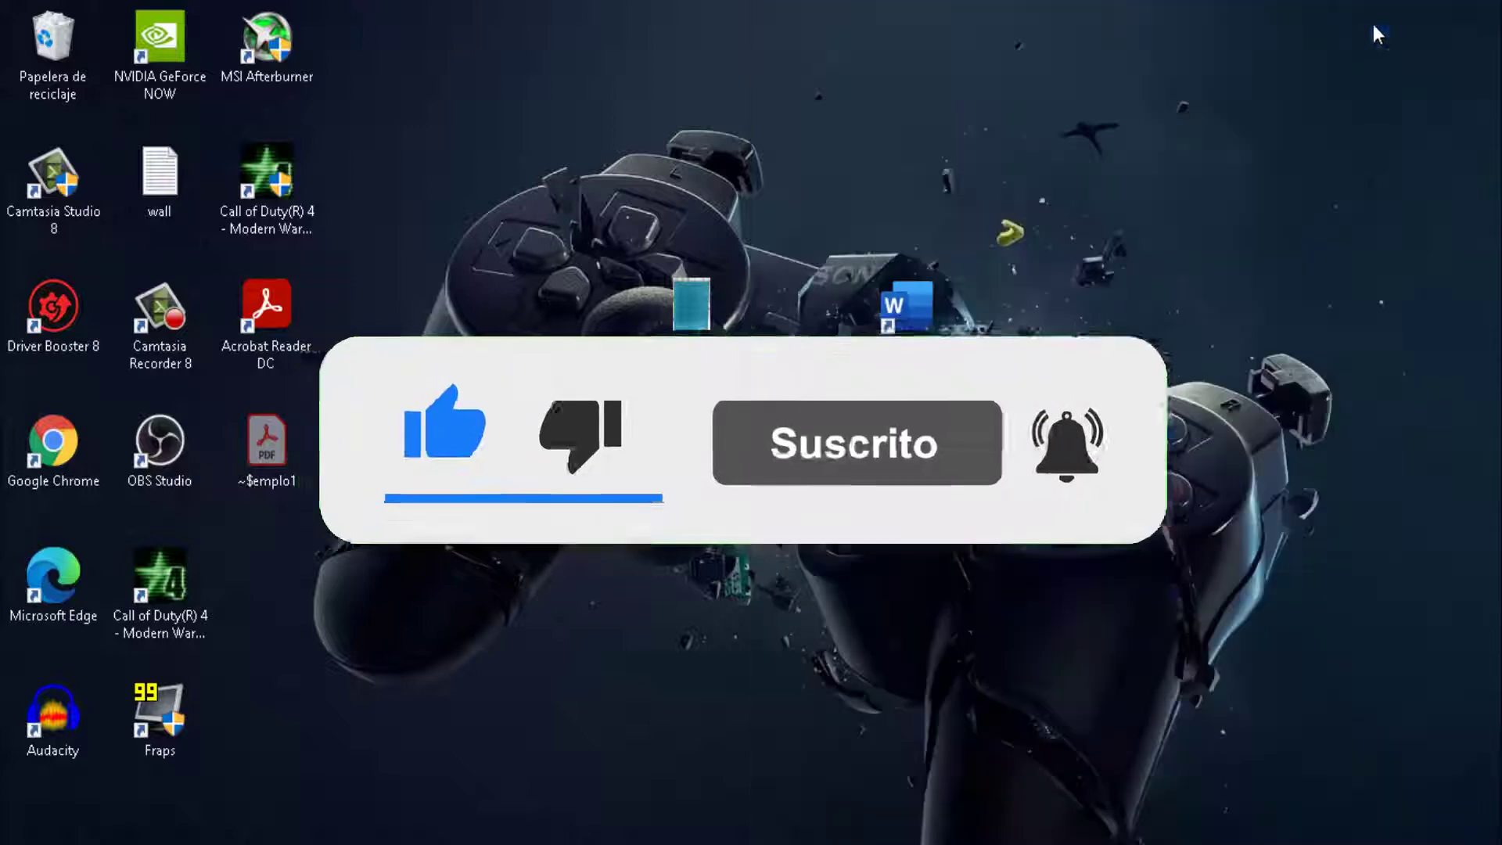